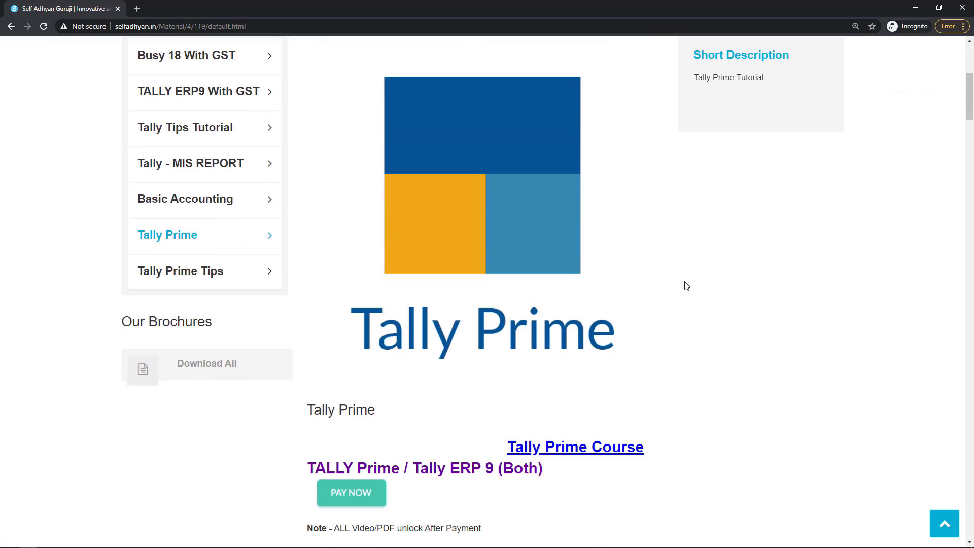
# - Look through the locked PDF lessons and video tutorials on the Tally Prime course page
pyautogui.scroll(-4, 685, 284)
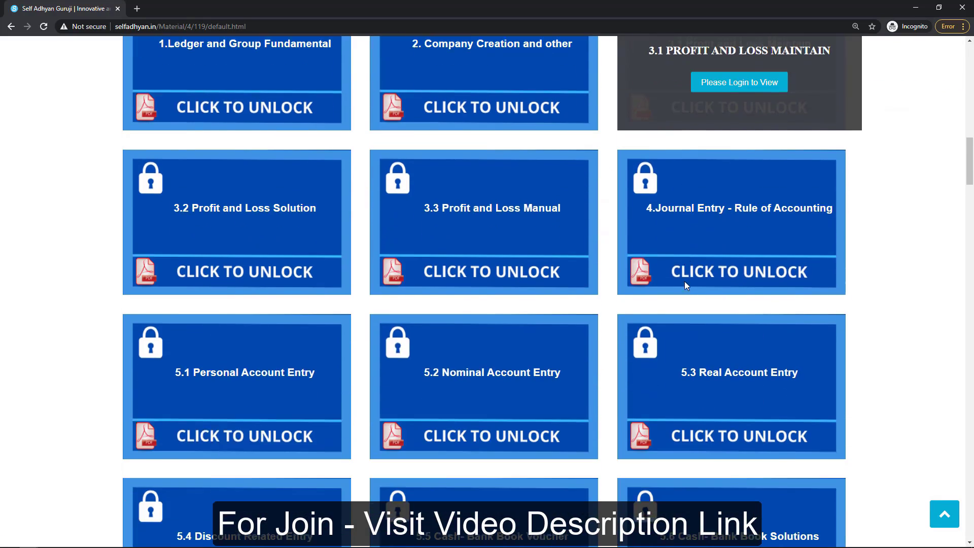
pyautogui.scroll(-3, 685, 284)
pyautogui.scroll(-3, 685, 284)
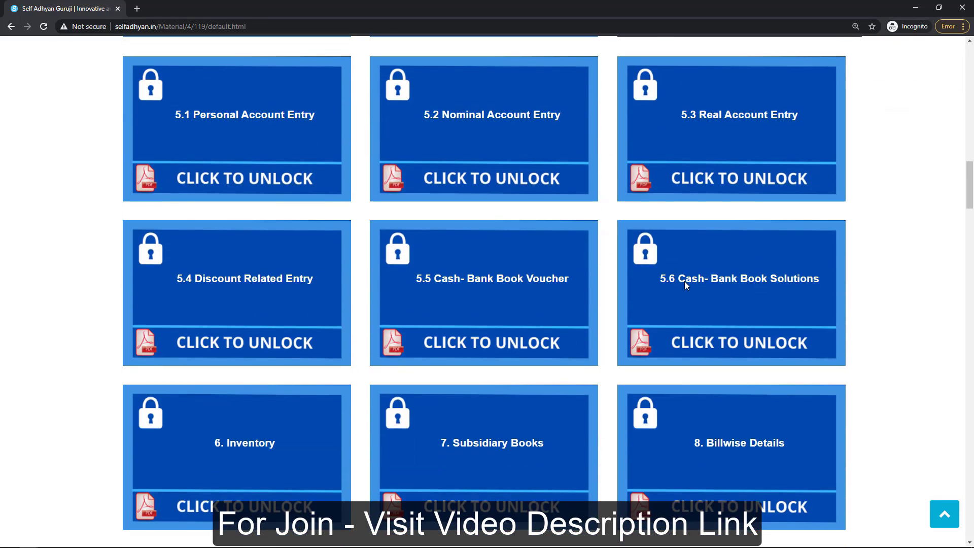
pyautogui.scroll(-3, 685, 284)
pyautogui.scroll(-8, 685, 281)
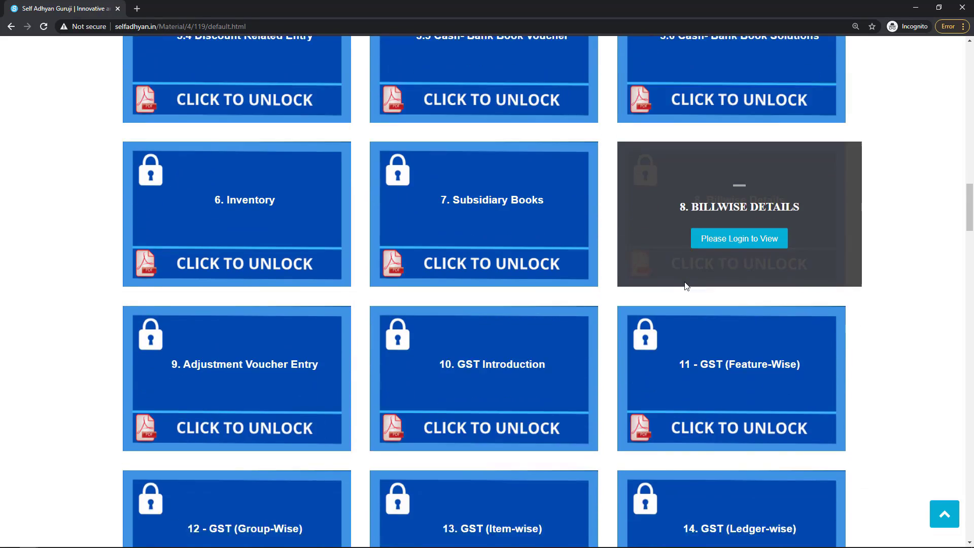
pyautogui.scroll(-14, 737, 320)
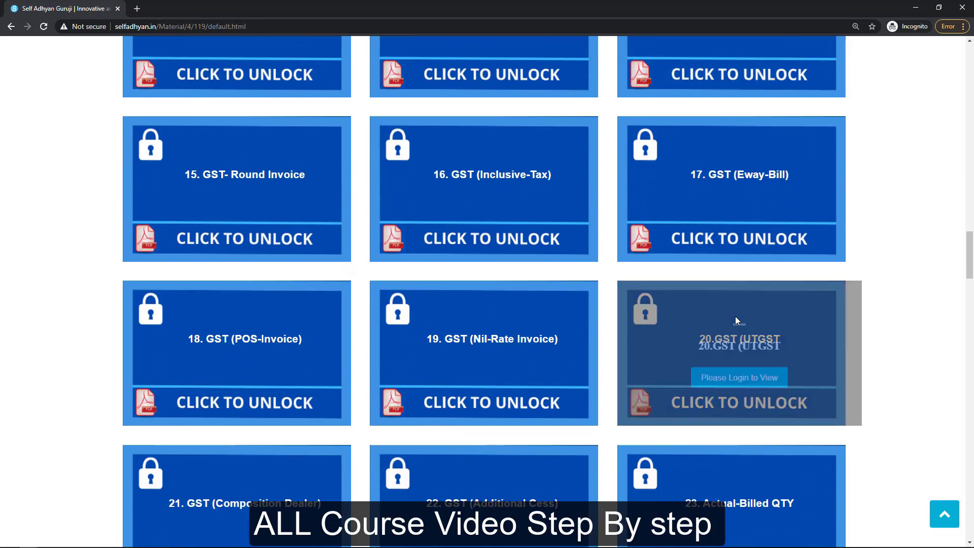
pyautogui.scroll(-10, 737, 321)
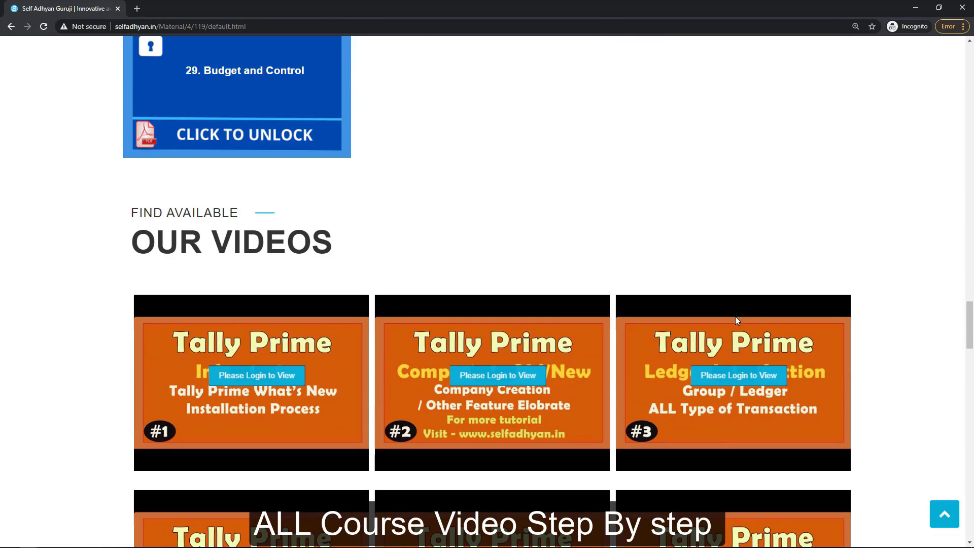
pyautogui.scroll(-8, 737, 321)
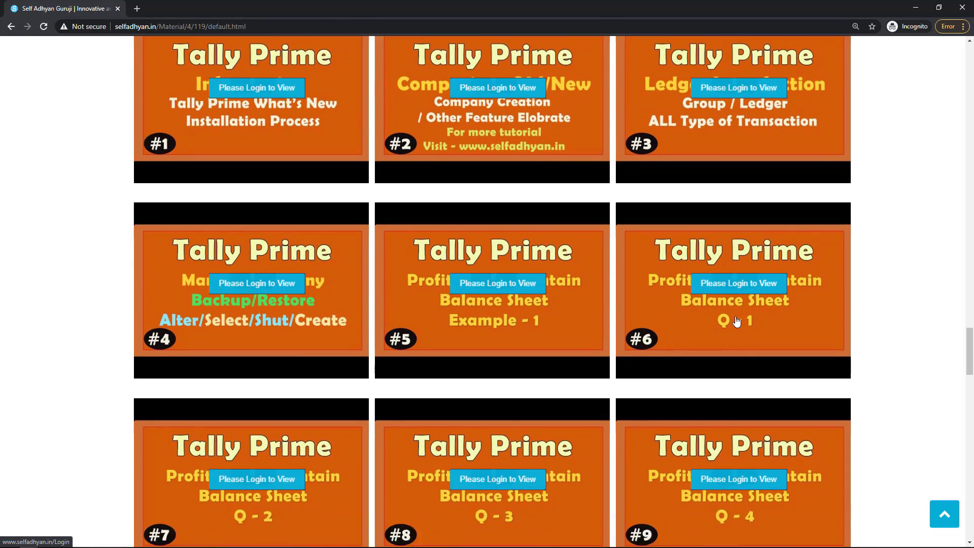
pyautogui.scroll(-3, 737, 320)
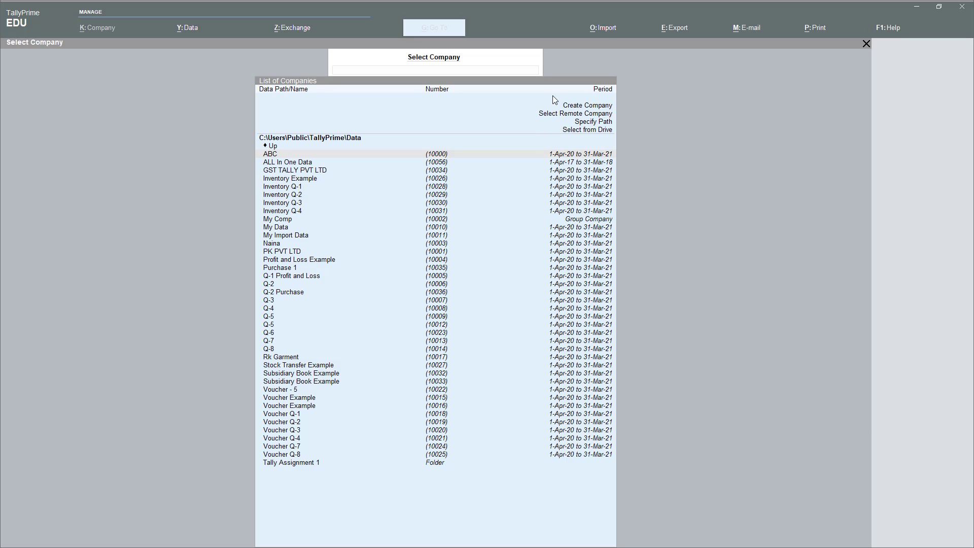
# - Start a new company in TallyPrime named Example of Purchase Order, keeping the same mailing name and a blank address
pyautogui.click(580, 107)
pyautogui.click(580, 107)
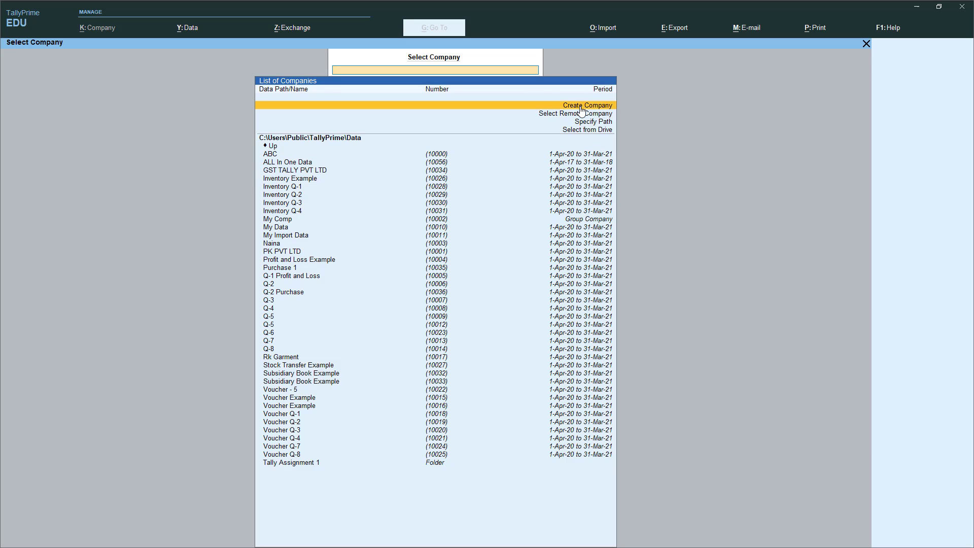
pyautogui.click(581, 107)
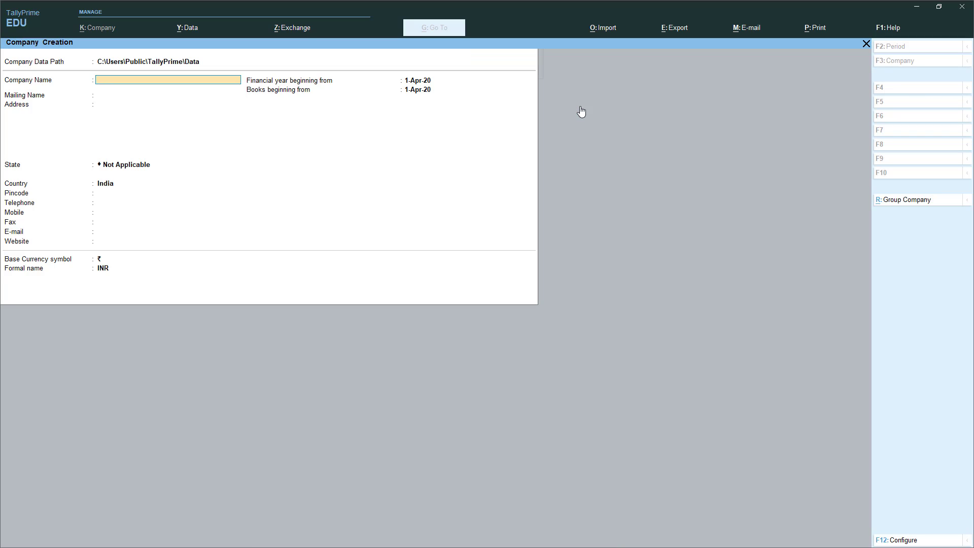
pyautogui.write('Example of Purchase Or')
pyautogui.press('Return')
pyautogui.press('Return')
pyautogui.press('Return')
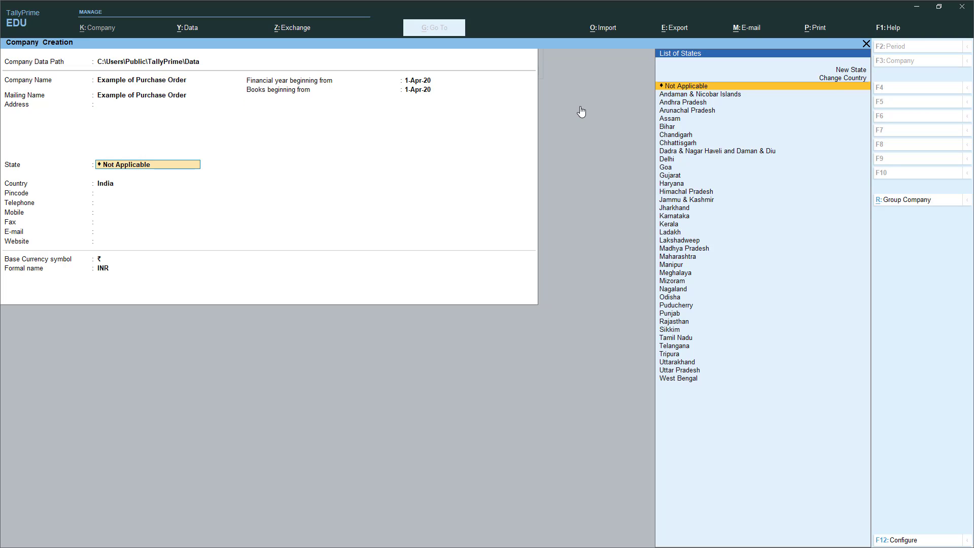
# - Set the company's state to Delhi, save the company and accept its default features
pyautogui.write('de')
pyautogui.press('Return')
pyautogui.hotkey('ctrl', 'a')
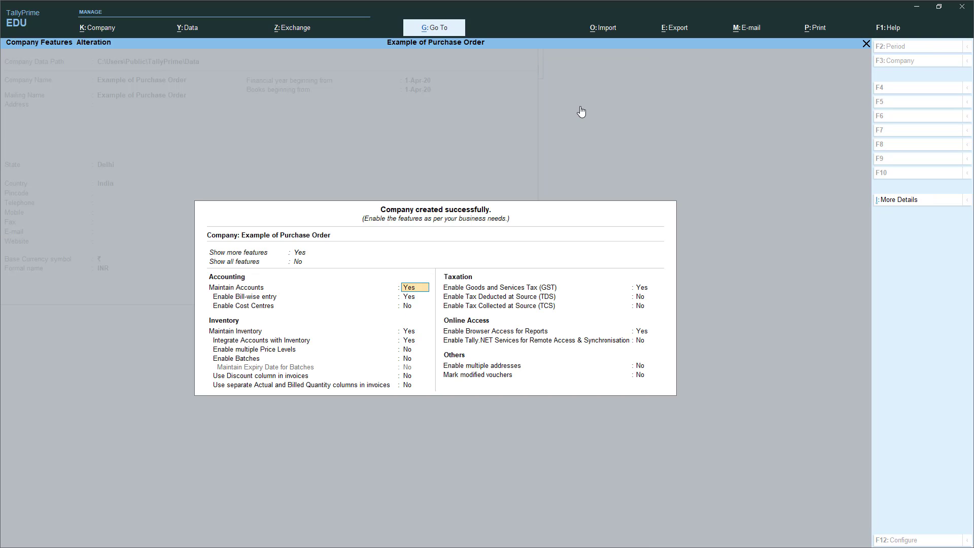
pyautogui.press('Return')
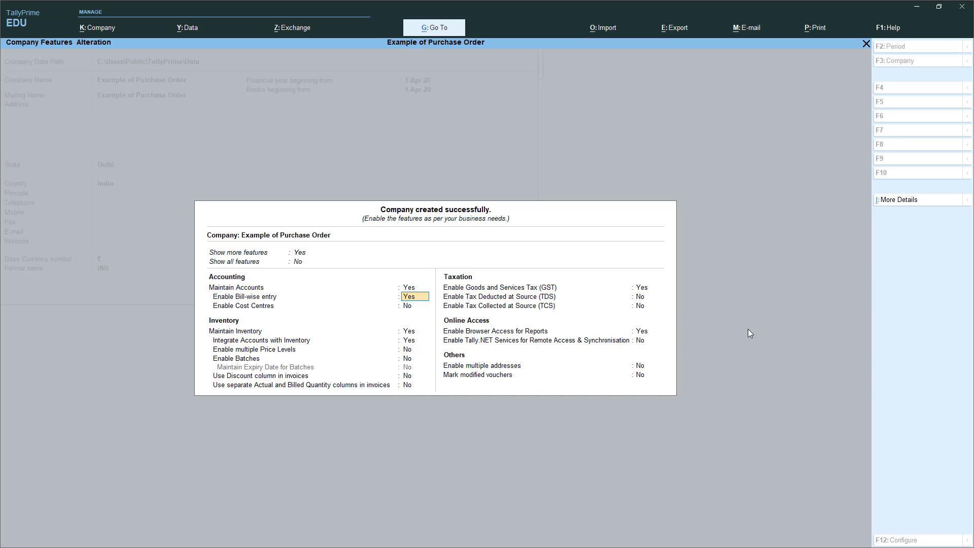
pyautogui.hotkey('ctrl', 'a')
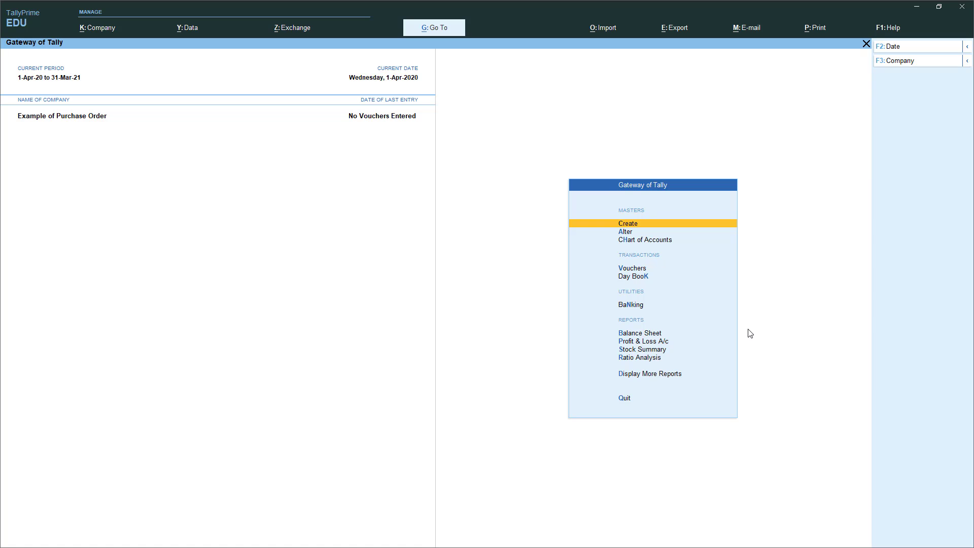
# - Create a ledger with the supplier's name under Sundry Creditors, keeping bill-by-bill balances on and the credit days check off
pyautogui.press('Return')
pyautogui.press('Down')
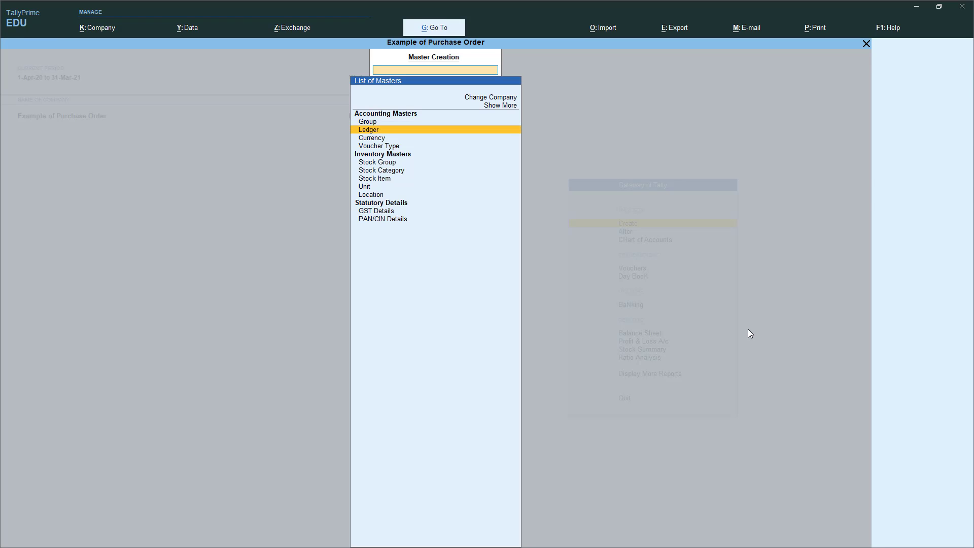
pyautogui.press('Return')
pyautogui.write('Mi')
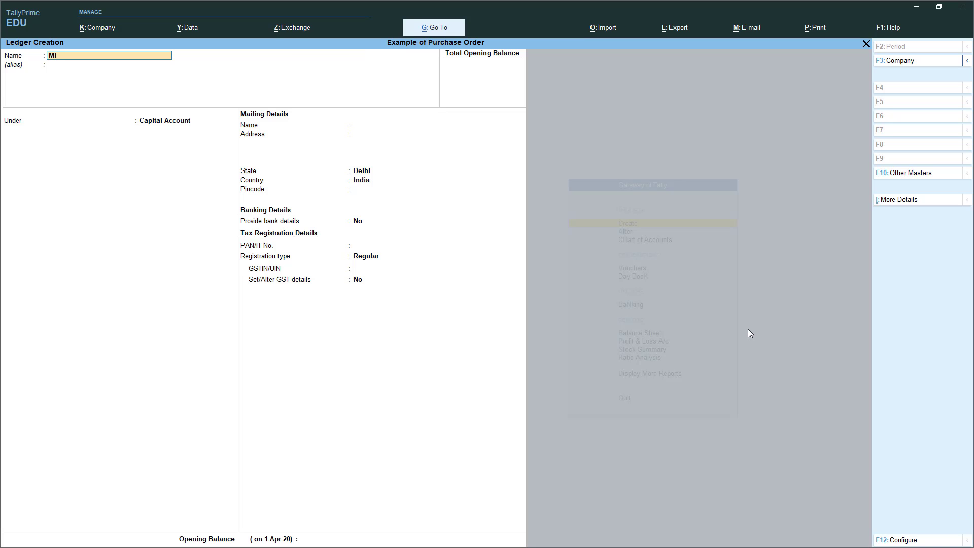
pyautogui.press('Return')
pyautogui.press('Return')
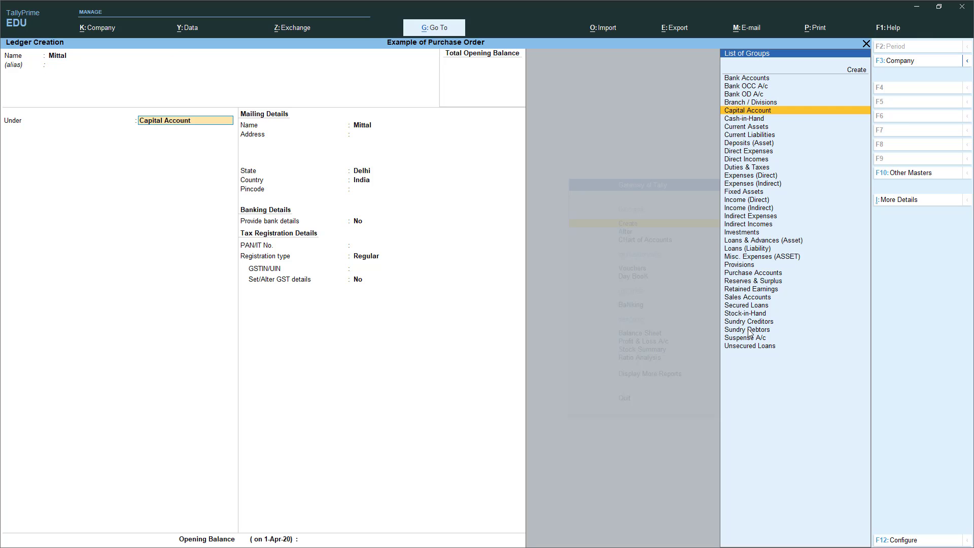
pyautogui.write('S')
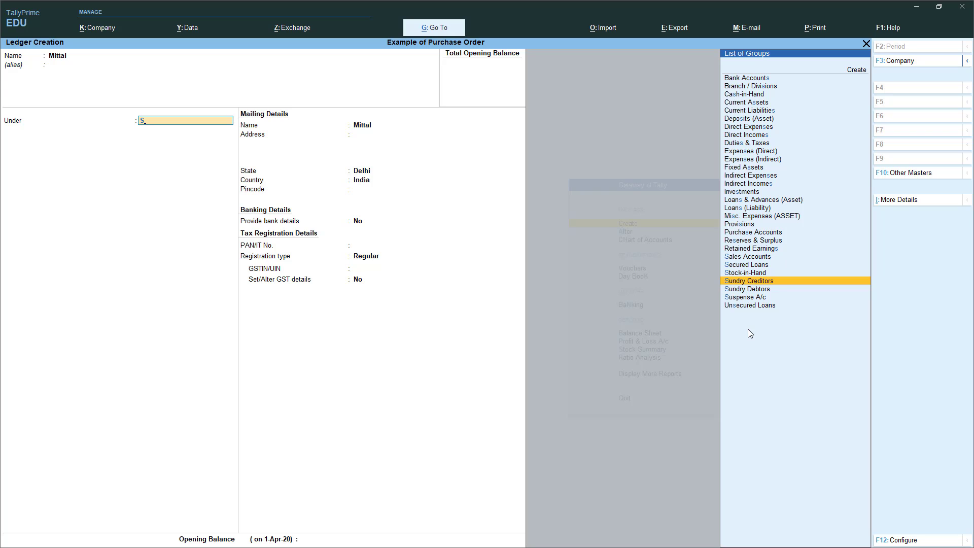
pyautogui.press('Return')
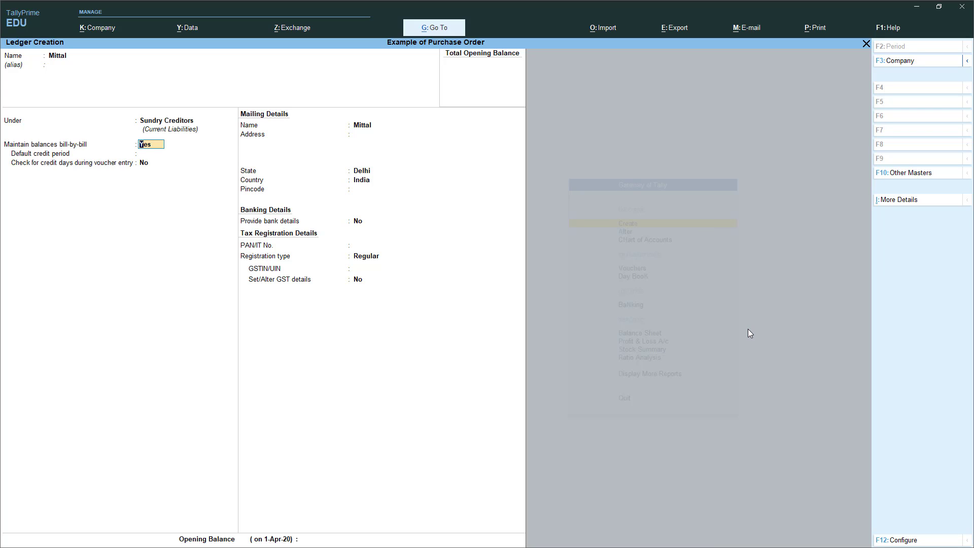
pyautogui.press('Return')
pyautogui.press('Return')
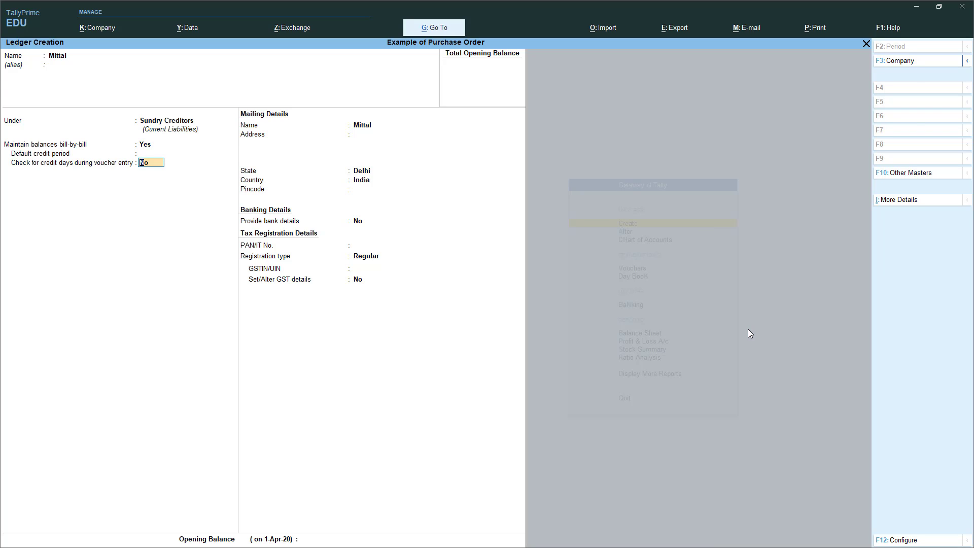
pyautogui.press('Return')
# - Create a Purchase ledger under Purchase Accounts with GST applicable, and leave ledger creation
pyautogui.write('Purchase')
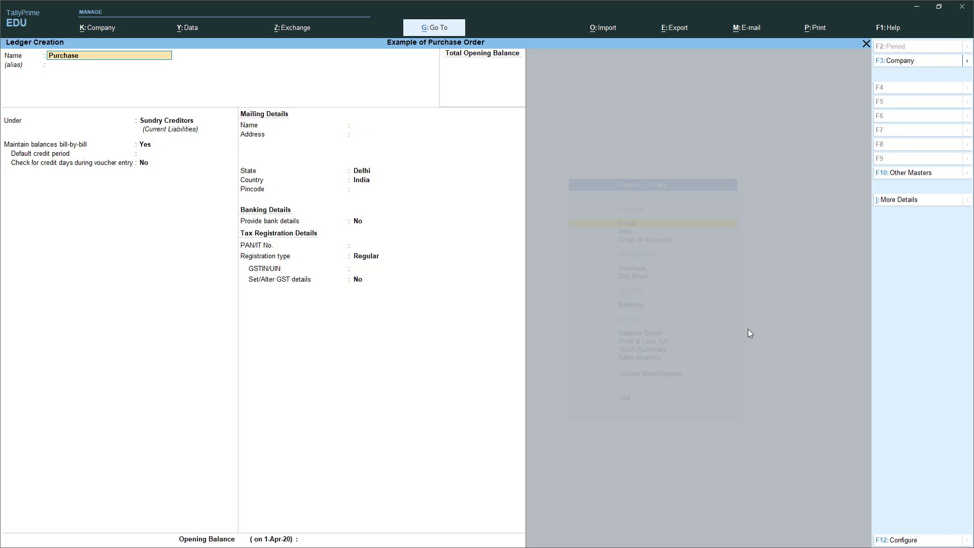
pyautogui.press('Return')
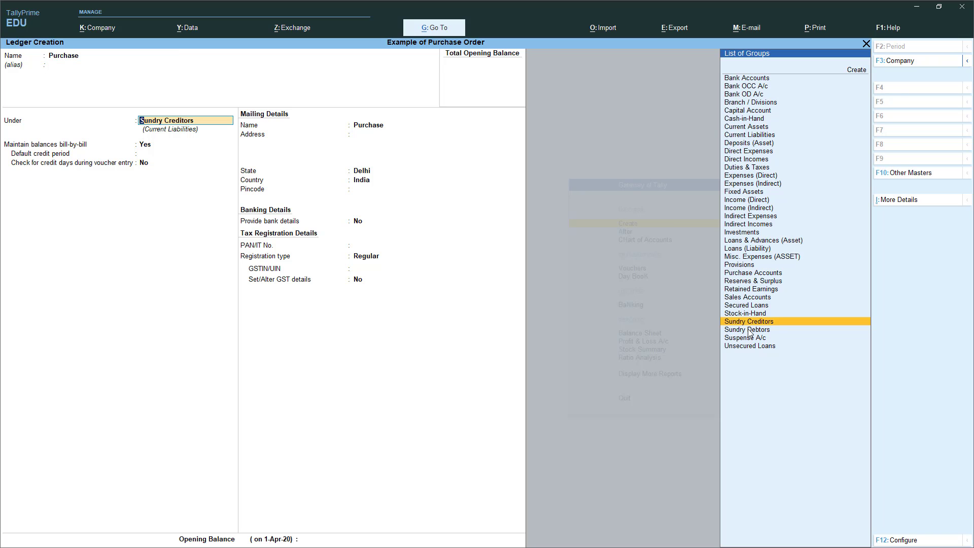
pyautogui.write('P')
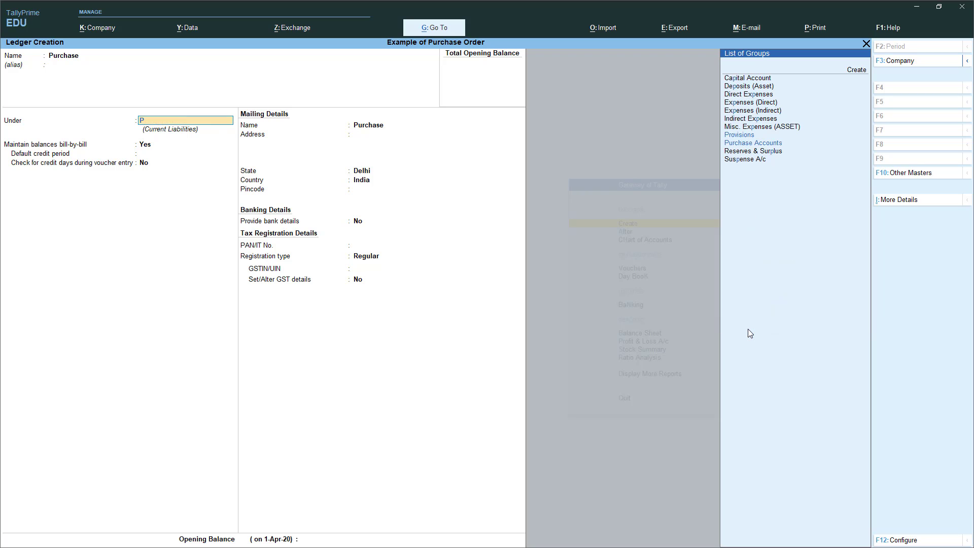
pyautogui.press('Return')
pyautogui.press('Return')
pyautogui.press('Return')
pyautogui.press('Return')
pyautogui.press('Return')
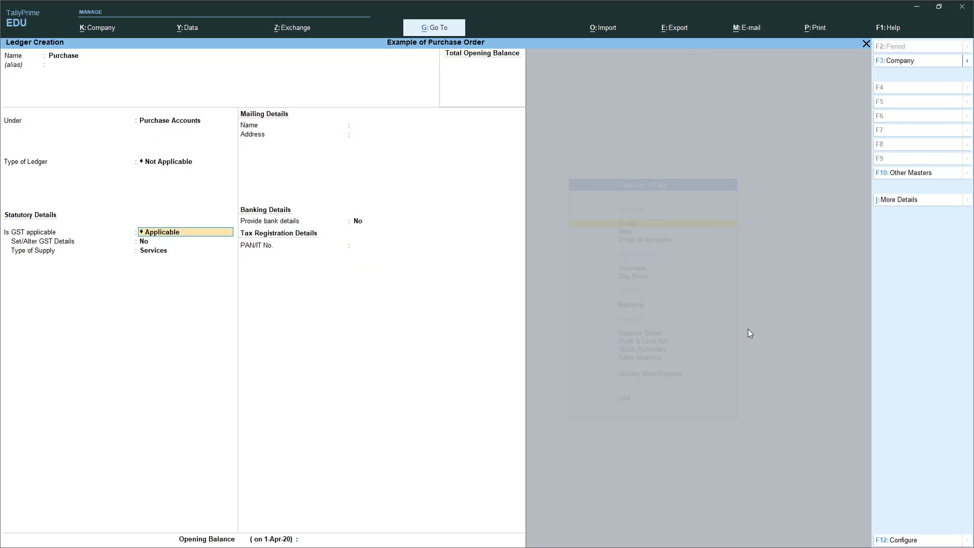
pyautogui.press('n')
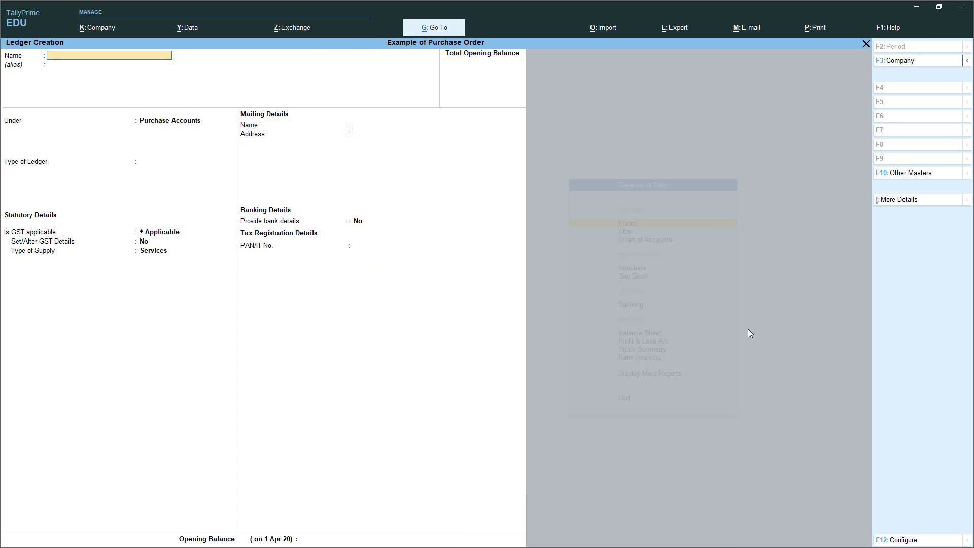
pyautogui.press('Escape')
pyautogui.press('y')
pyautogui.press('Escape')
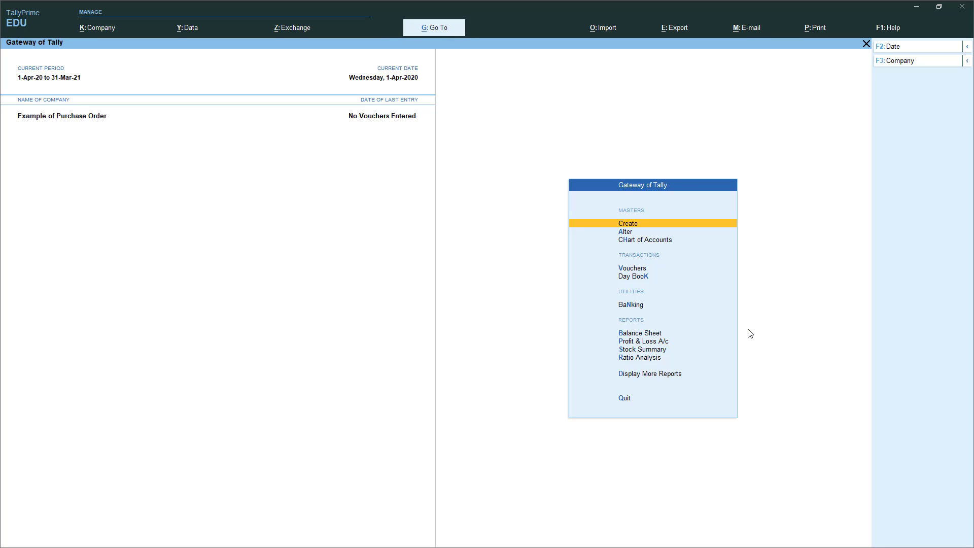
# - Create a simple unit of measure with the symbol PCS
pyautogui.press('Return')
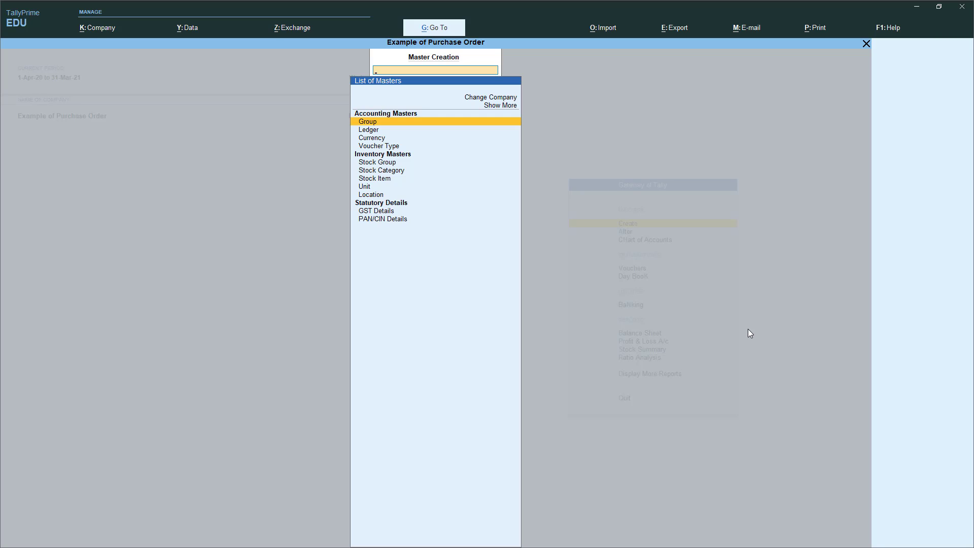
pyautogui.press('Down')
pyautogui.press('Down')
pyautogui.press('Down')
pyautogui.press('Down')
pyautogui.press('Down')
pyautogui.press('Down')
pyautogui.press('Down')
pyautogui.press('Return')
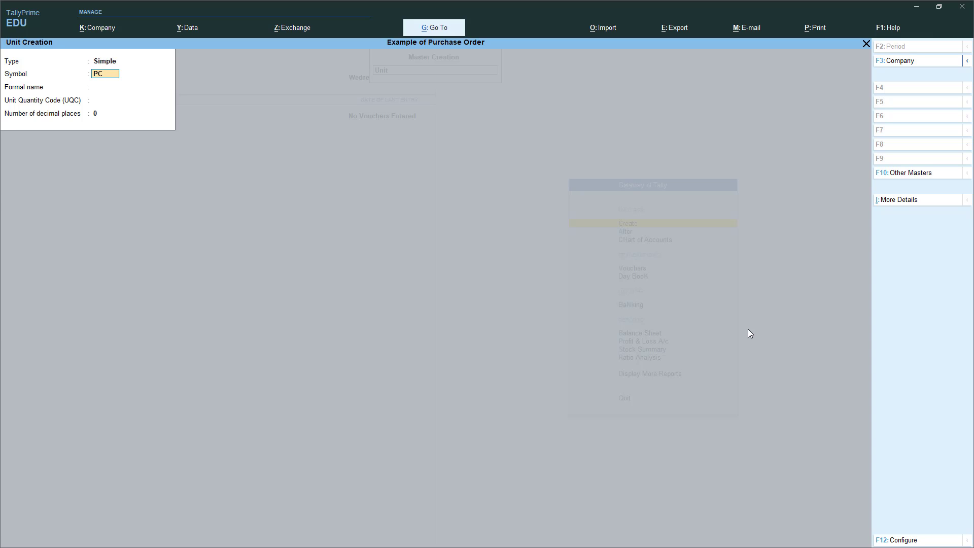
pyautogui.press('BackSpace')
pyautogui.press('BackSpace')
pyautogui.press('BackSpace')
pyautogui.press('Escape')
pyautogui.press('Return')
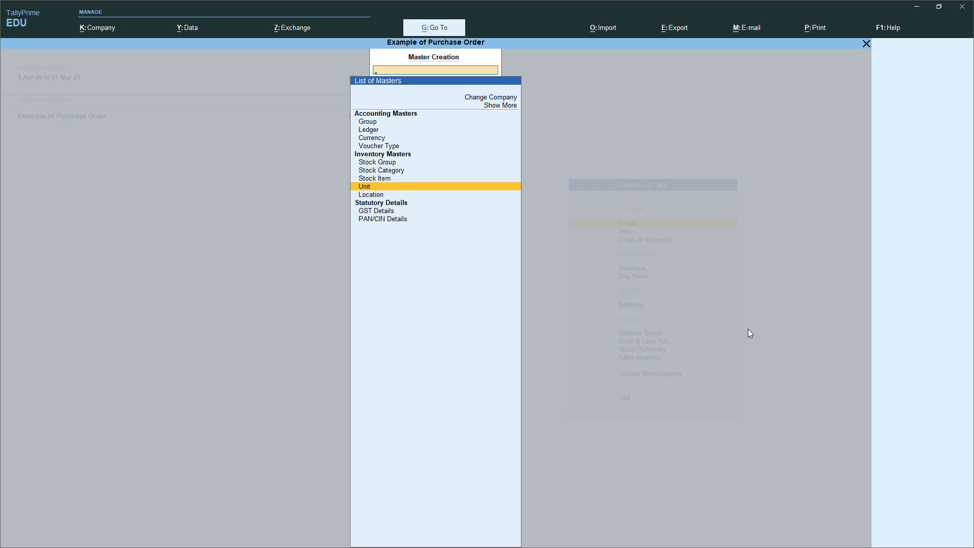
# - Start a new stock item named Ladies Bag without an alias
pyautogui.press('Up')
pyautogui.press('Return')
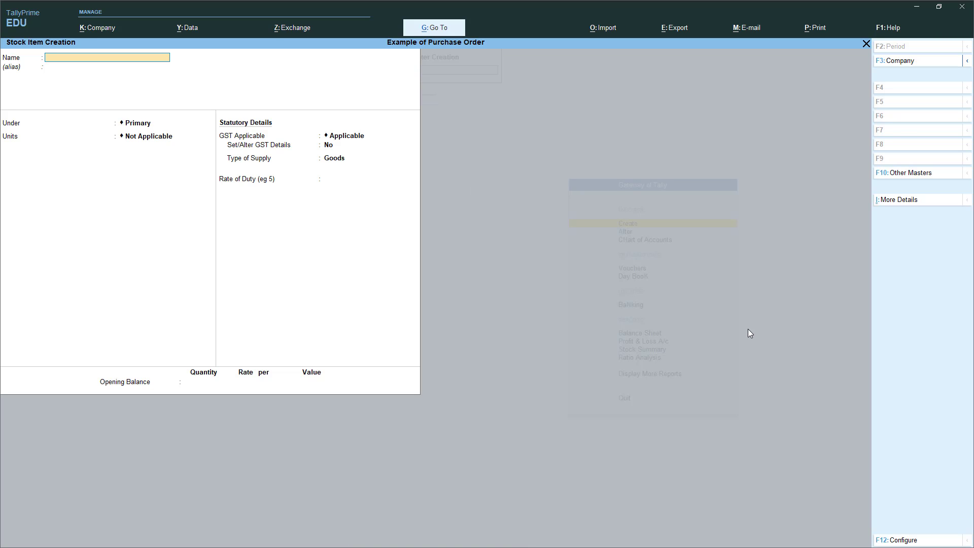
pyautogui.write('LAdies')
pyautogui.press('BackSpace')
pyautogui.press('BackSpace')
pyautogui.press('BackSpace')
pyautogui.press('BackSpace')
pyautogui.press('BackSpace')
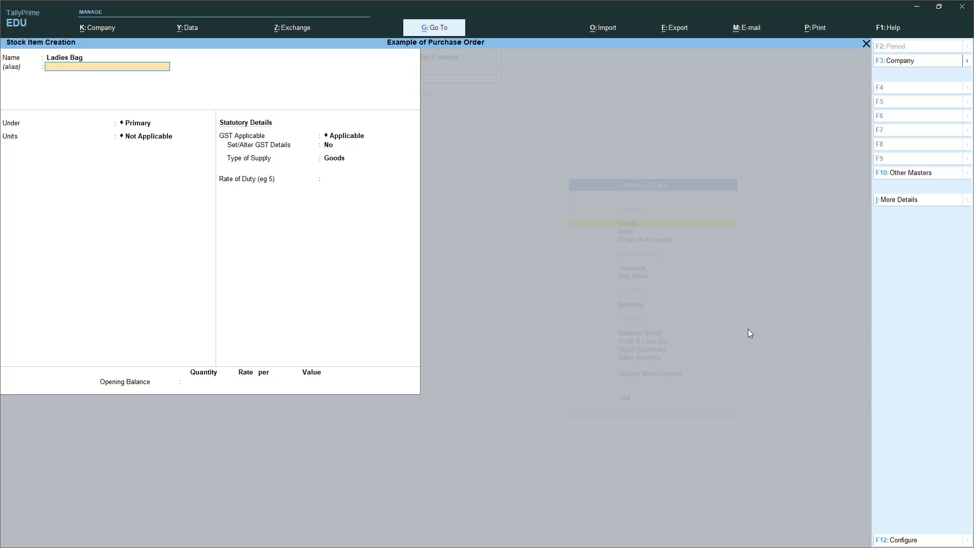
pyautogui.press('Return')
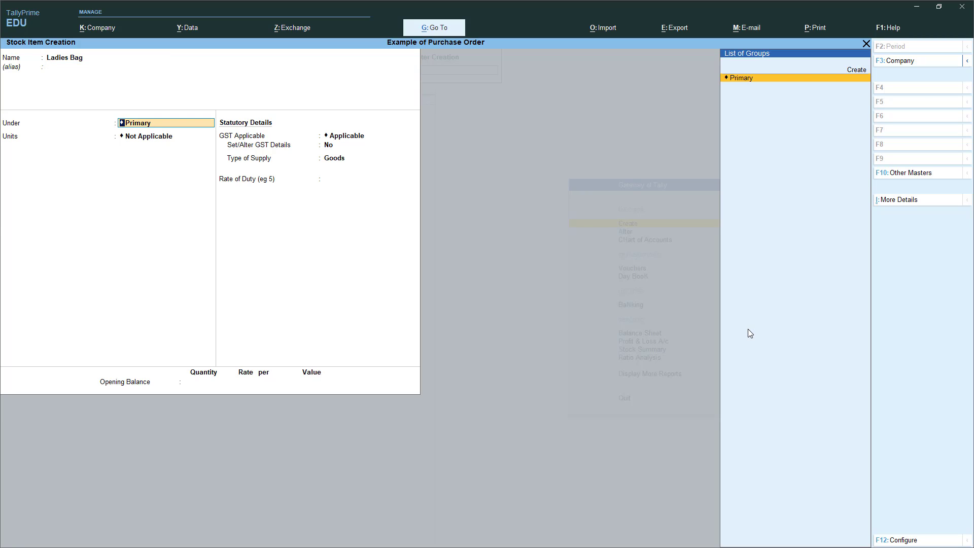
# - Keep the stock item under Primary, set its units to PCS, and save it
pyautogui.press('Return')
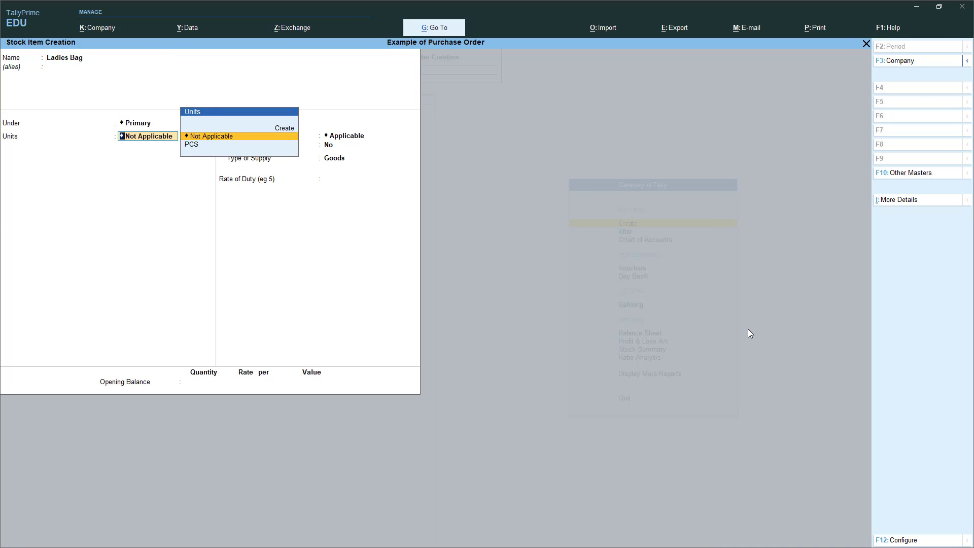
pyautogui.press('Down')
pyautogui.press('Return')
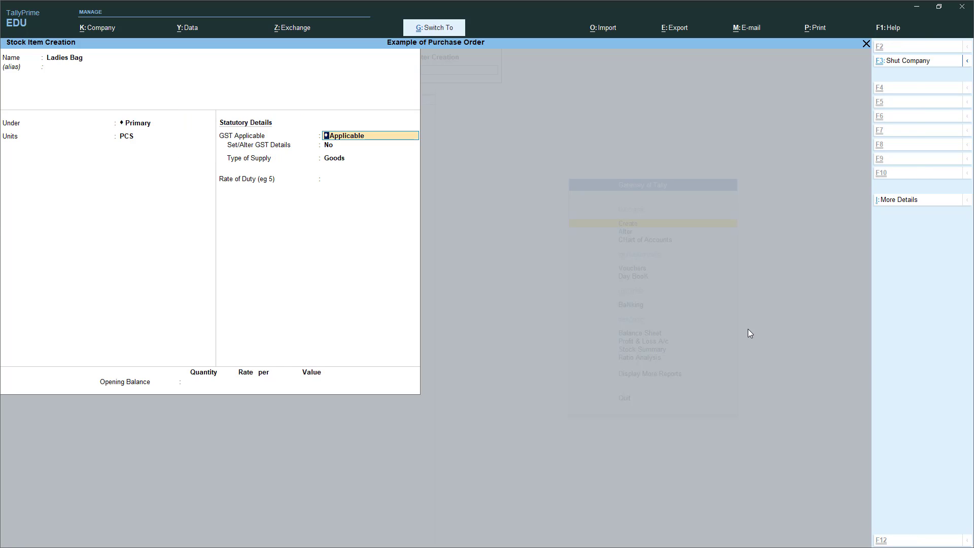
pyautogui.hotkey('ctrl', 'a')
pyautogui.press('Escape')
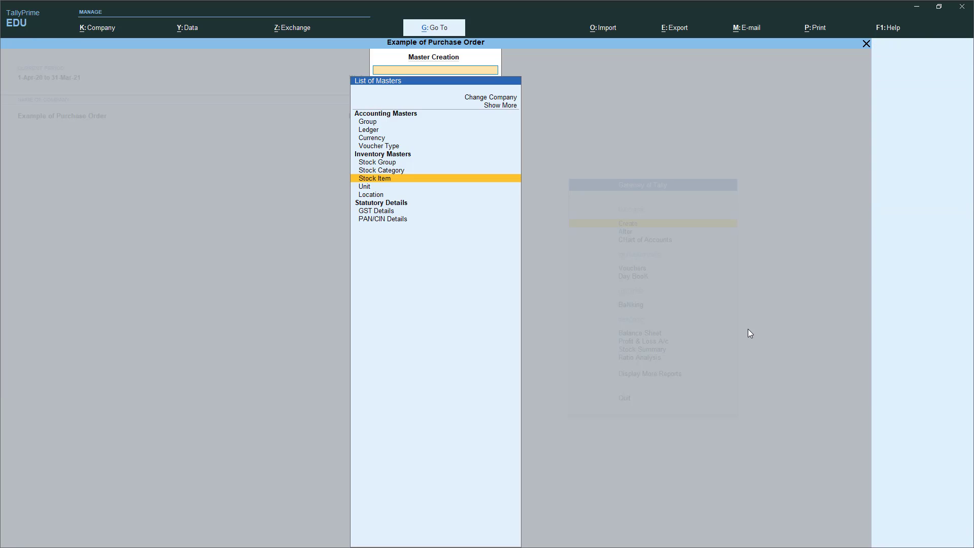
# - Leave master creation and open voucher entry
pyautogui.press('Escape')
pyautogui.press('Down')
pyautogui.press('Down')
pyautogui.press('Down')
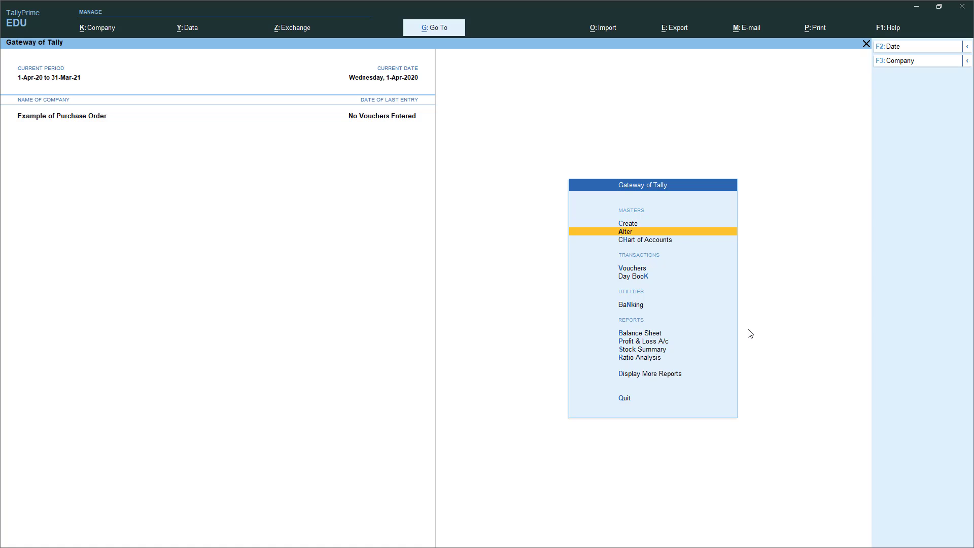
pyautogui.press('Return')
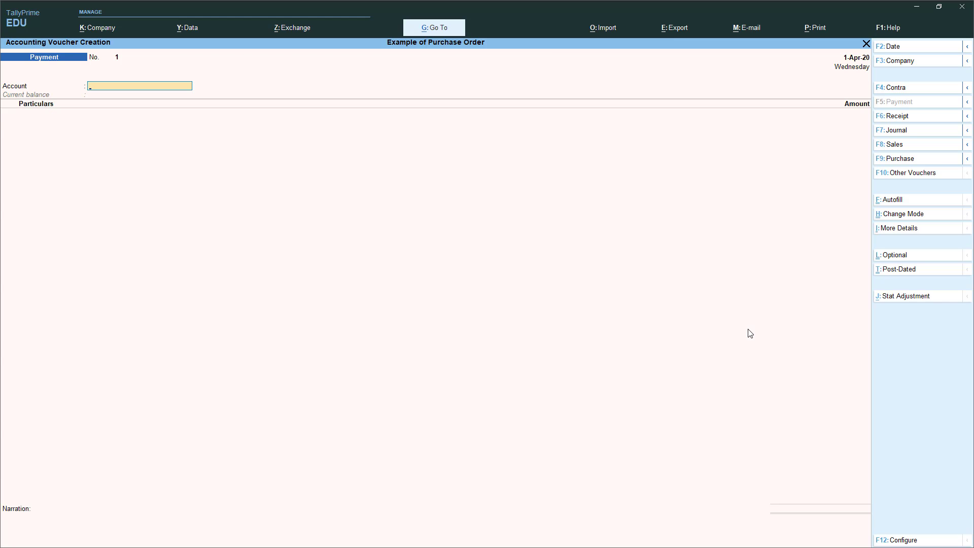
pyautogui.press('ctrl')
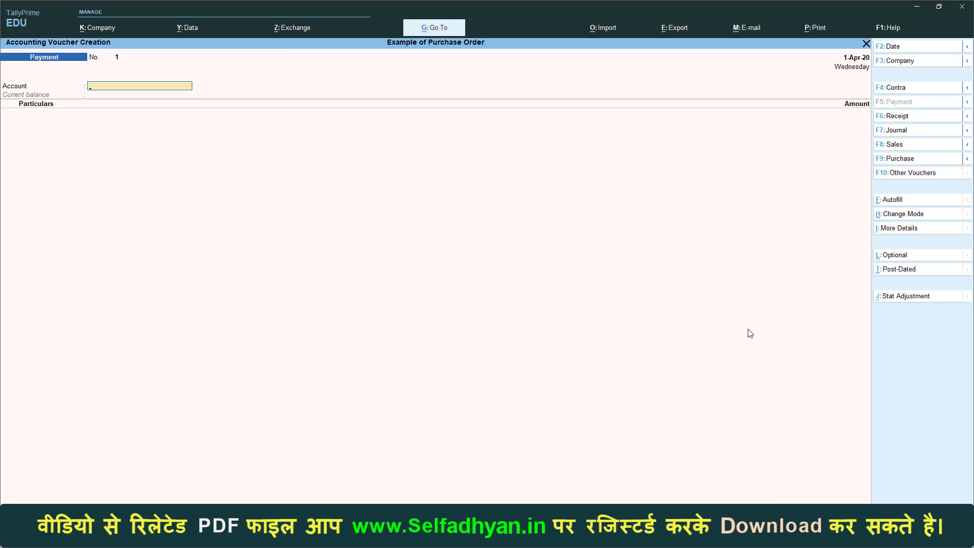
# - Examine the list of voucher types, including the inactive ones, for the Purchase Order type
pyautogui.press('F10')
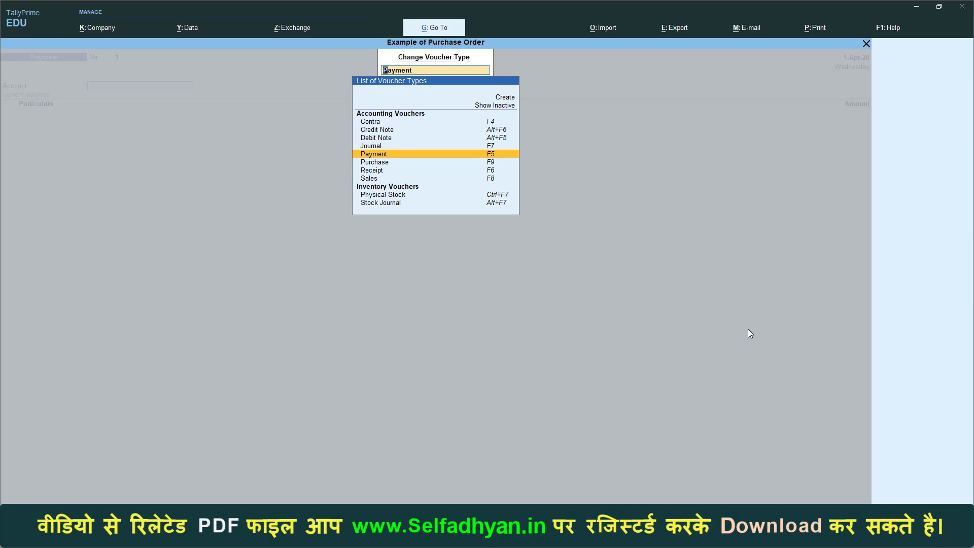
pyautogui.press('Up')
pyautogui.press('Up')
pyautogui.press('Up')
pyautogui.press('Up')
pyautogui.press('Up')
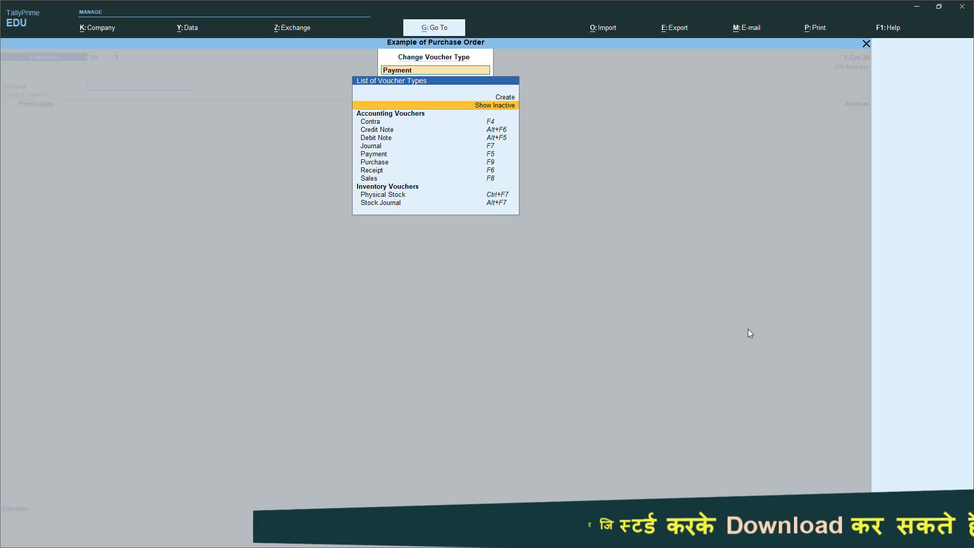
pyautogui.press('Return')
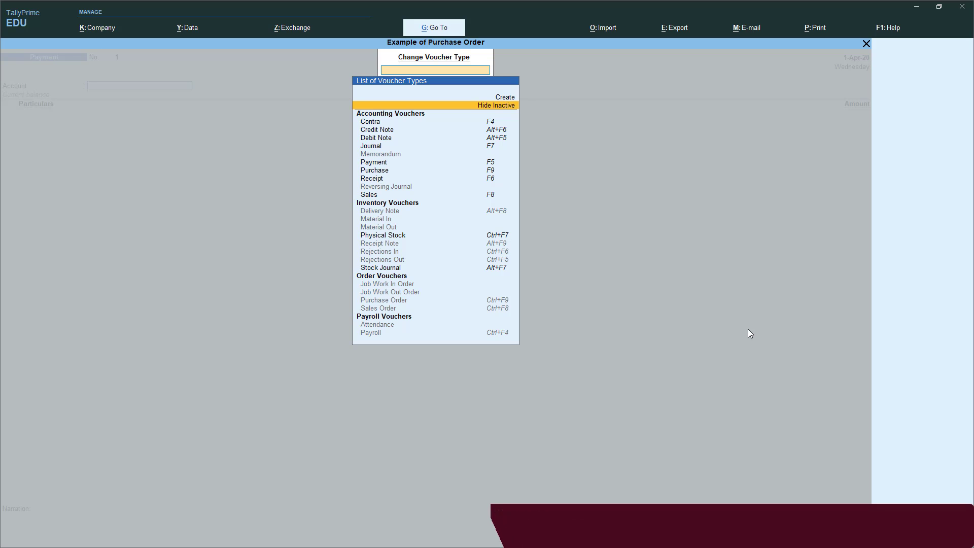
pyautogui.press('Down')
pyautogui.press('Down')
pyautogui.press('Down')
pyautogui.press('Down')
pyautogui.press('Down')
pyautogui.press('Down')
pyautogui.press('Down')
pyautogui.press('Down')
pyautogui.press('Down')
pyautogui.press('Down')
pyautogui.press('Down')
pyautogui.press('Down')
pyautogui.press('Down')
pyautogui.press('Down')
pyautogui.press('Down')
pyautogui.press('Down')
pyautogui.press('Down')
pyautogui.press('Down')
pyautogui.press('Down')
pyautogui.press('Down')
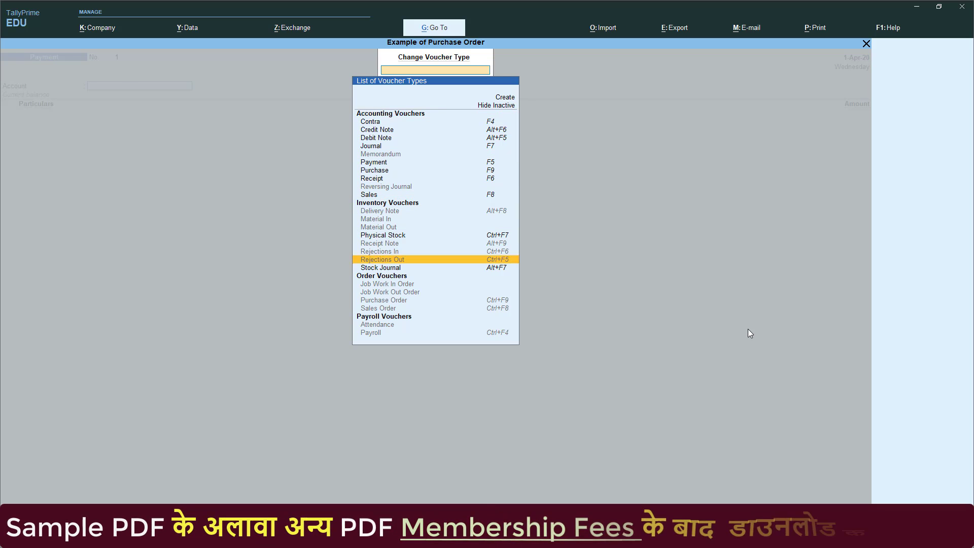
pyautogui.press('Up')
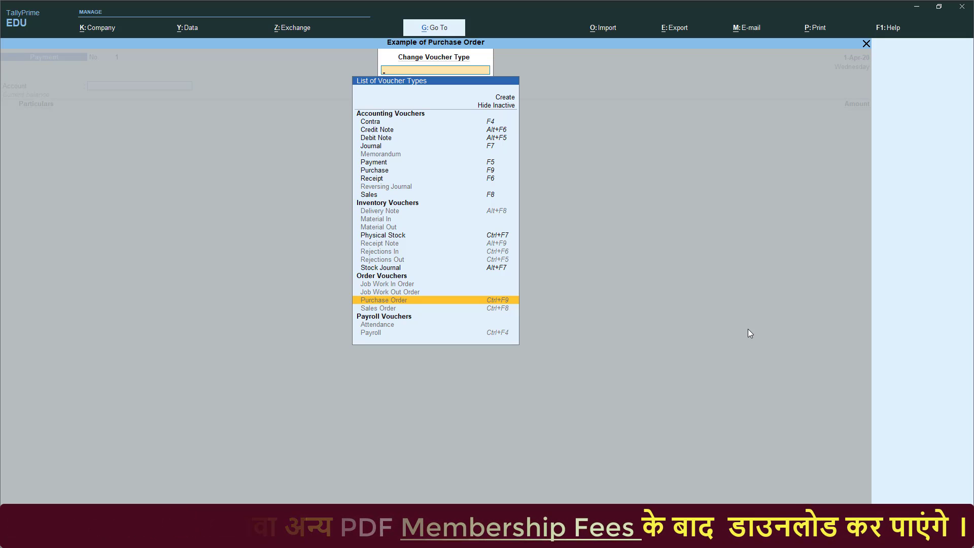
pyautogui.press('Escape')
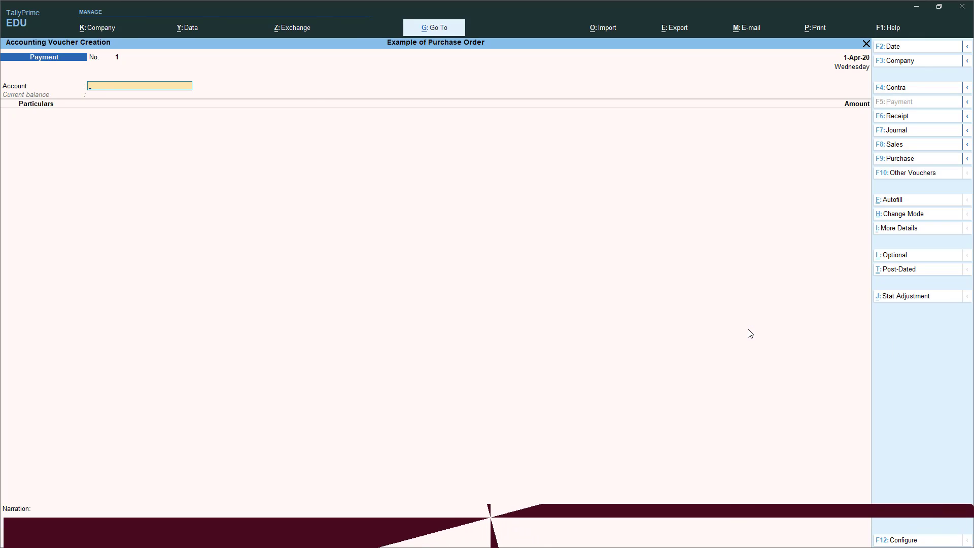
pyautogui.press('ctrl')
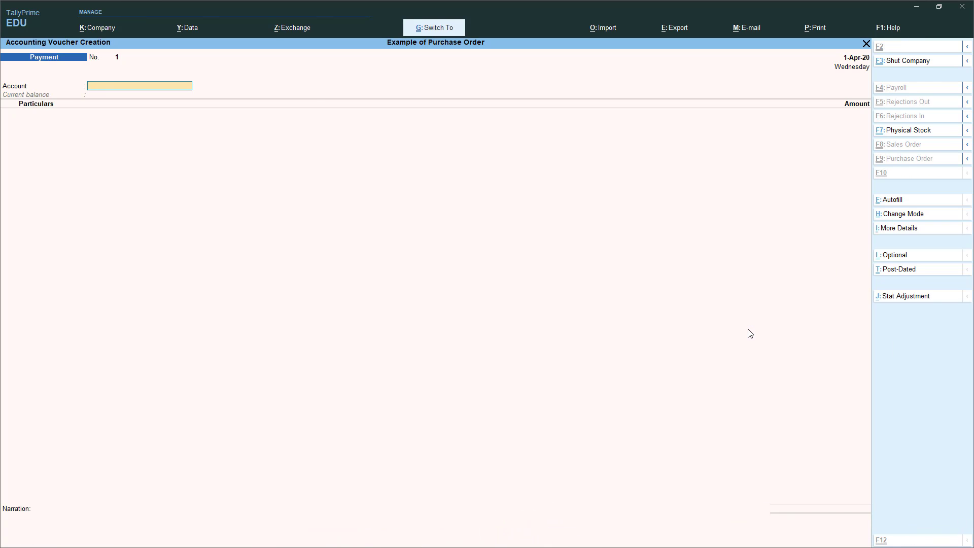
pyautogui.press('ctrl')
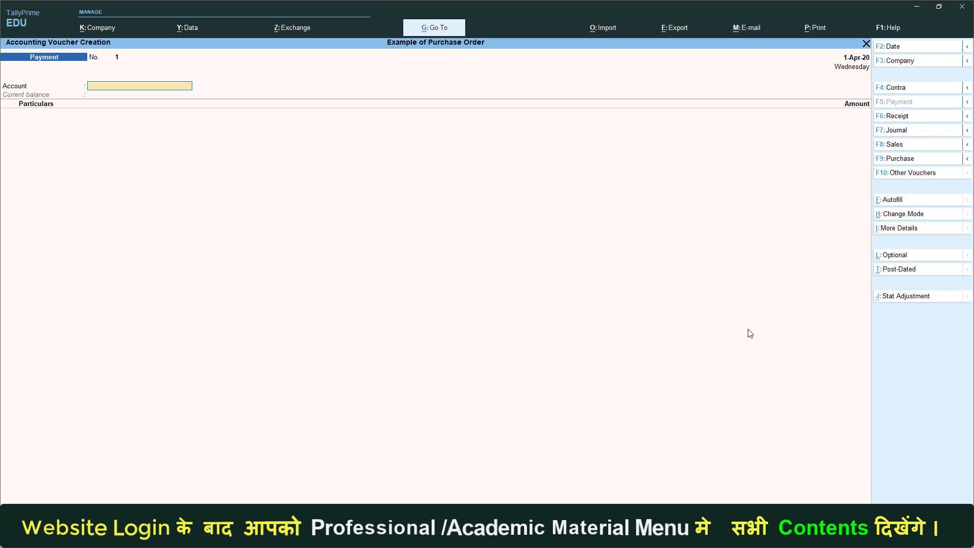
# - Change the voucher type to the inactive Purchase Order and agree to activate it
pyautogui.press('F10')
pyautogui.press('Up')
pyautogui.press('Up')
pyautogui.press('Up')
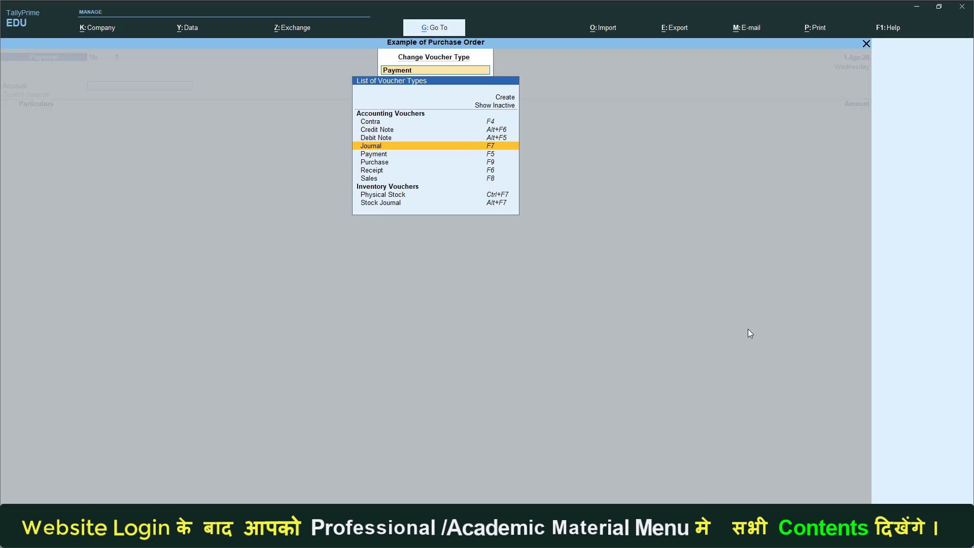
pyautogui.press('Up')
pyautogui.press('Up')
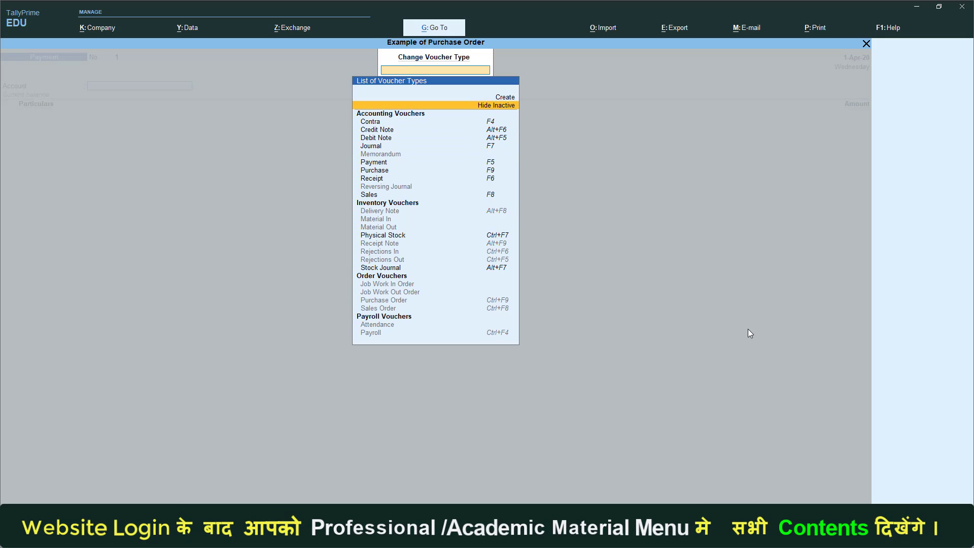
pyautogui.press('Return')
pyautogui.press('Down')
pyautogui.press('Down')
pyautogui.press('Down')
pyautogui.press('Down')
pyautogui.press('Down')
pyautogui.press('Down')
pyautogui.press('Down')
pyautogui.press('Down')
pyautogui.press('Down')
pyautogui.press('Down')
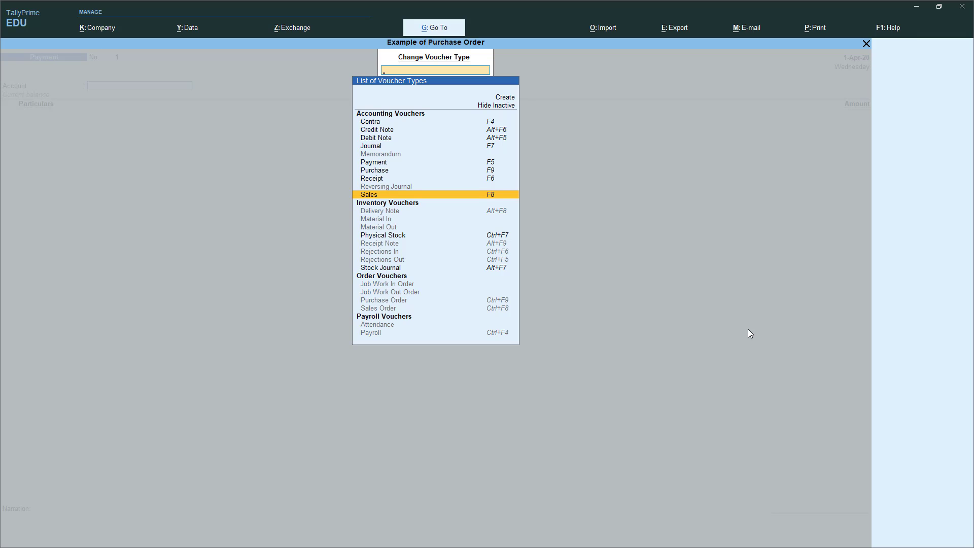
pyautogui.press('Down')
pyautogui.press('Down')
pyautogui.press('Down')
pyautogui.press('Down')
pyautogui.press('Down')
pyautogui.press('Down')
pyautogui.press('Down')
pyautogui.press('Down')
pyautogui.press('Down')
pyautogui.press('Down')
pyautogui.press('Down')
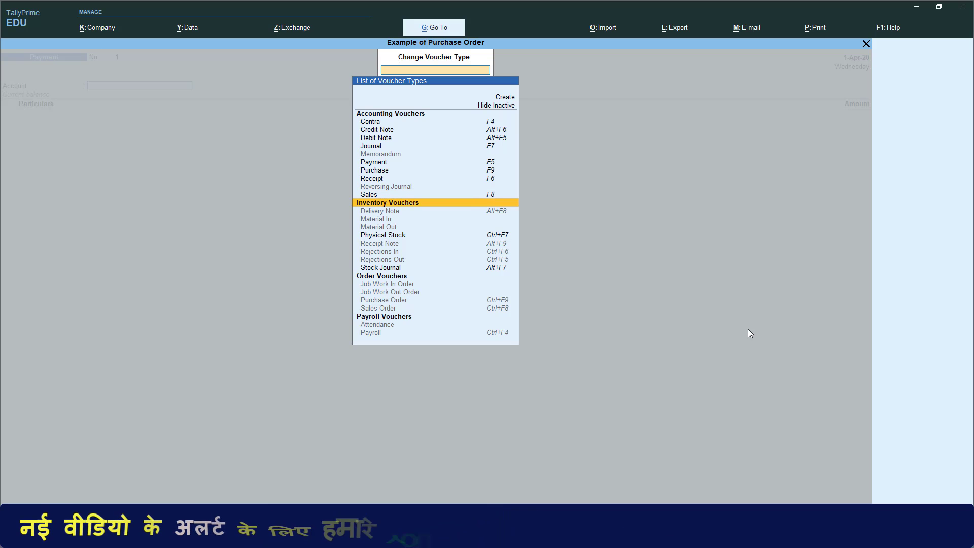
pyautogui.press('Return')
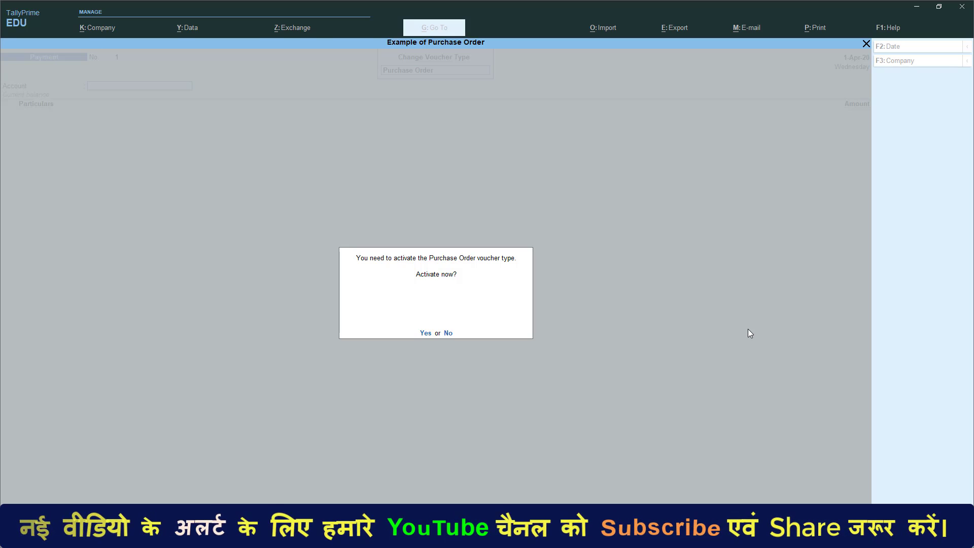
pyautogui.press('y')
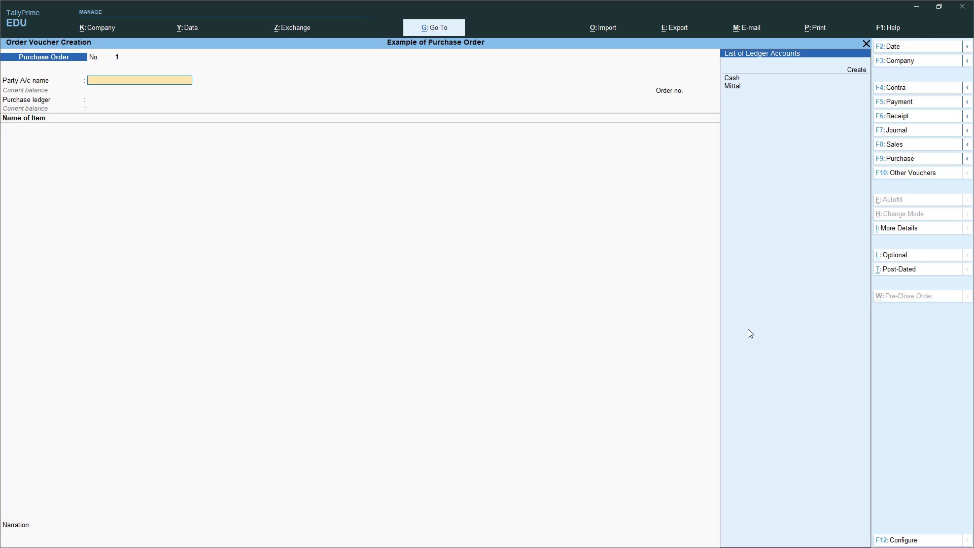
# - Choose the supplier's ledger as the party and enter Cash as mode of payment, Cheque as other references and 30 Days as terms of delivery
pyautogui.press('Down')
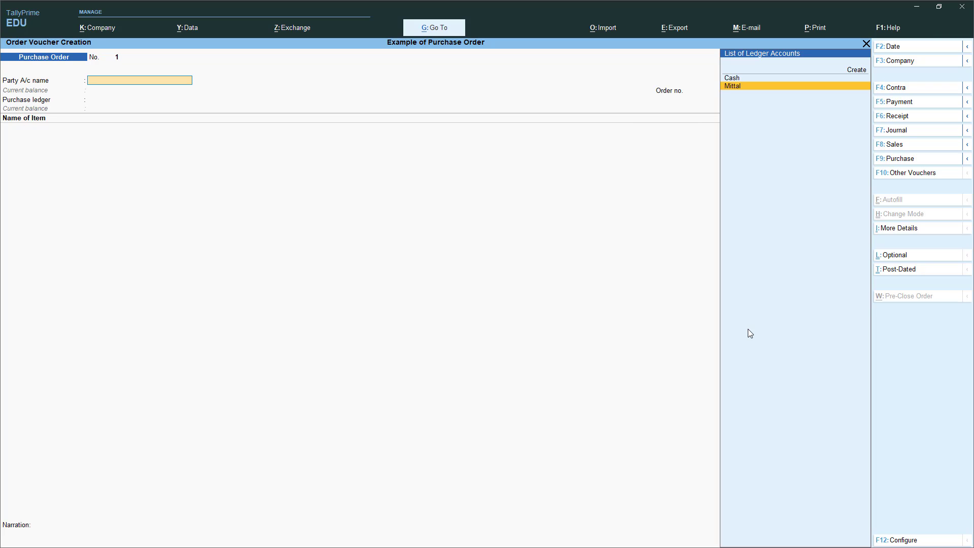
pyautogui.press('Return')
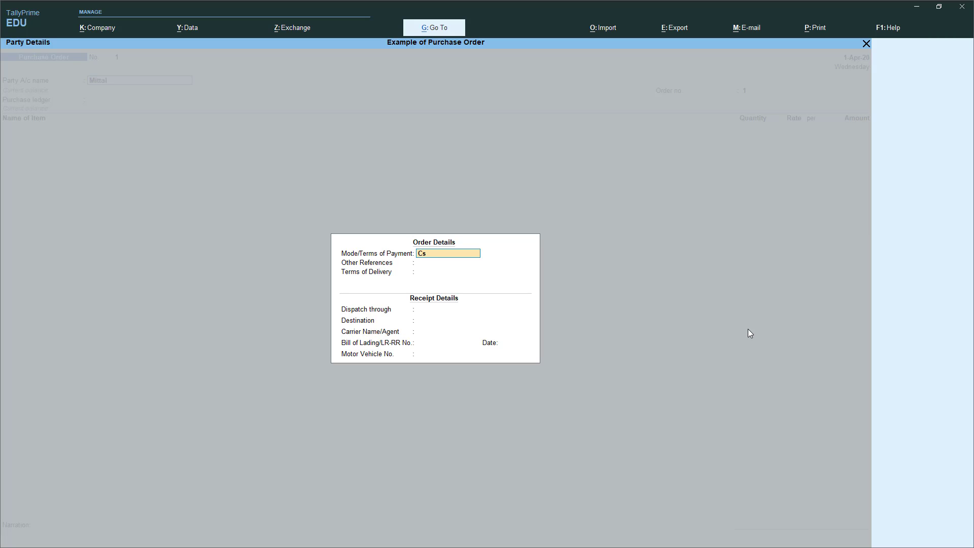
pyautogui.write('ash')
pyautogui.press('Return')
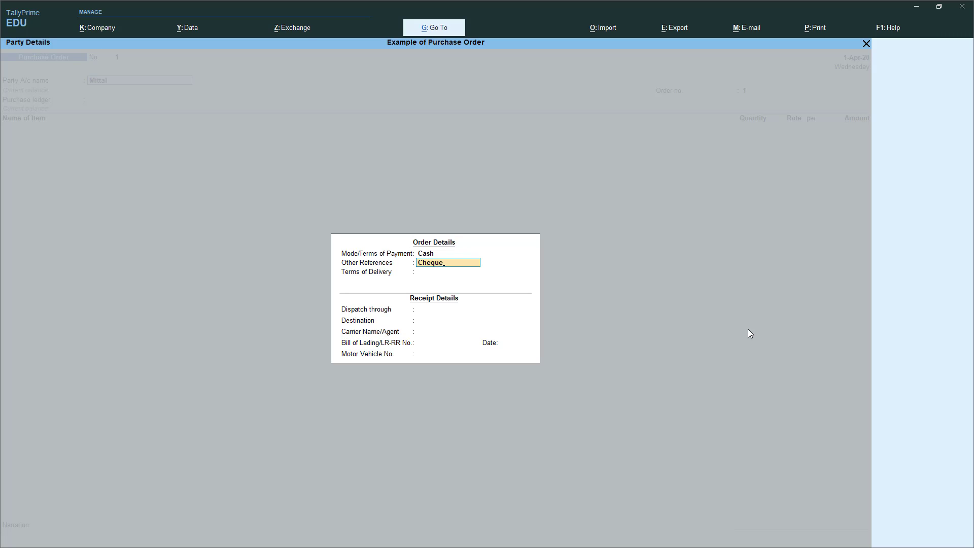
pyautogui.press('Return')
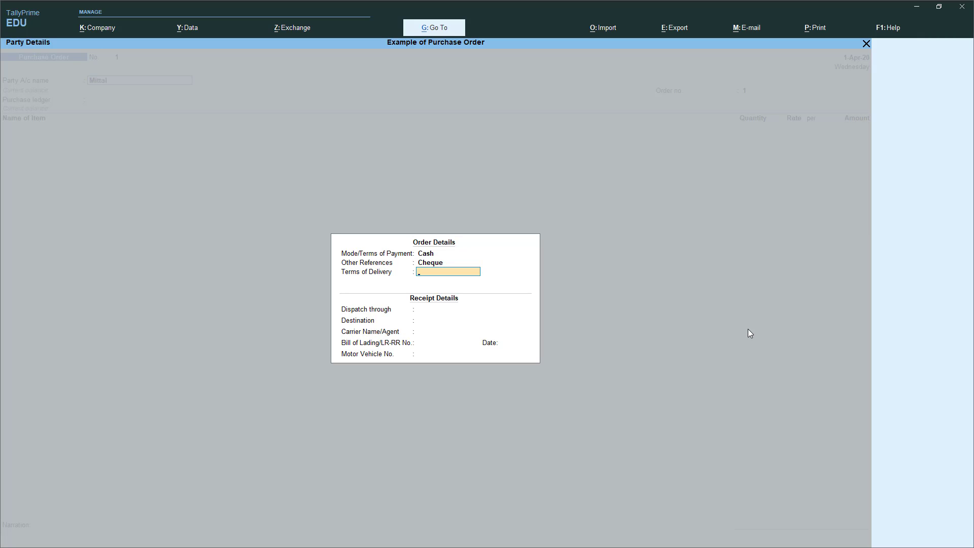
pyautogui.write('30 Days')
pyautogui.press('Return')
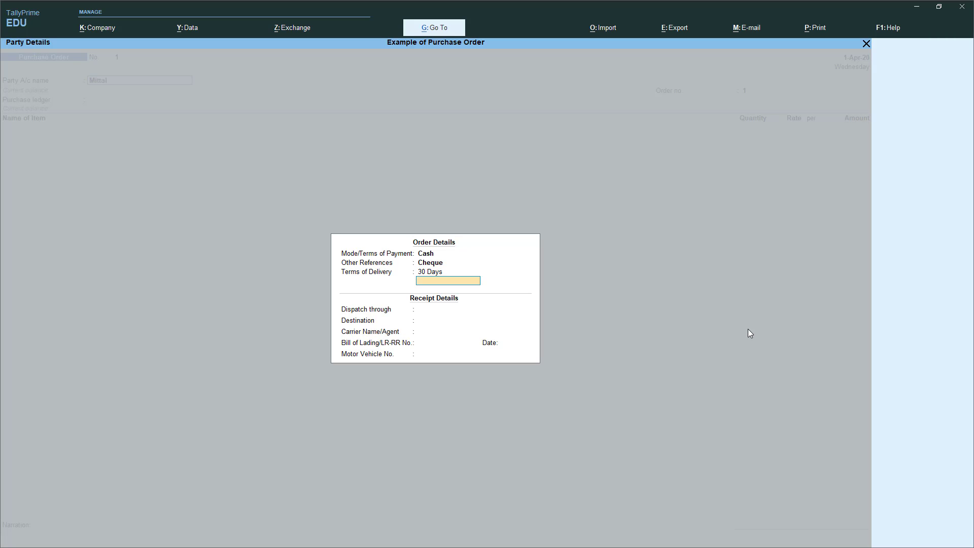
pyautogui.press('Return')
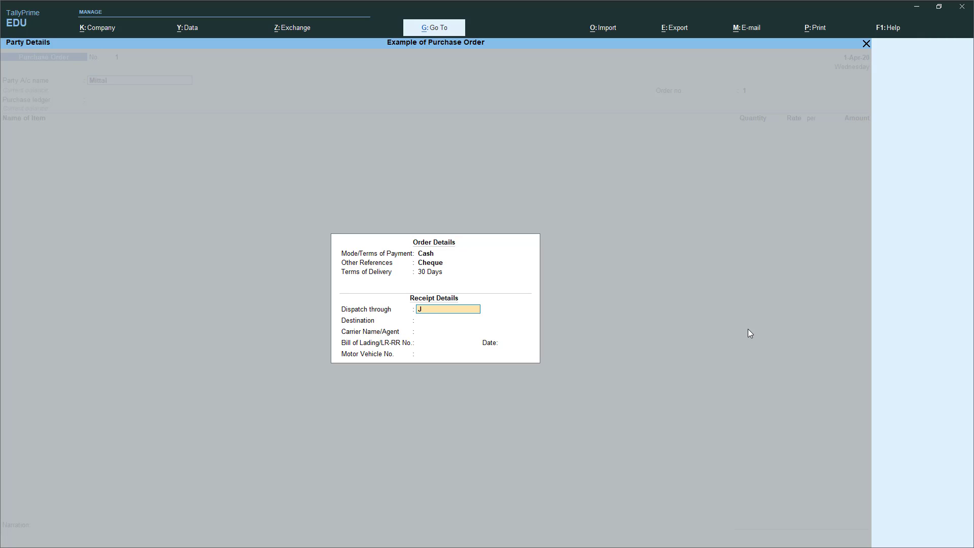
# - Fill in the receipt details with dispatch through Auto Ricksaw, destination Delhi, the carrier's name and the motor vehicle number, leaving the bill of lading blank
pyautogui.write('Auto Ricksaw')
pyautogui.press('Return')
pyautogui.write('Delhi')
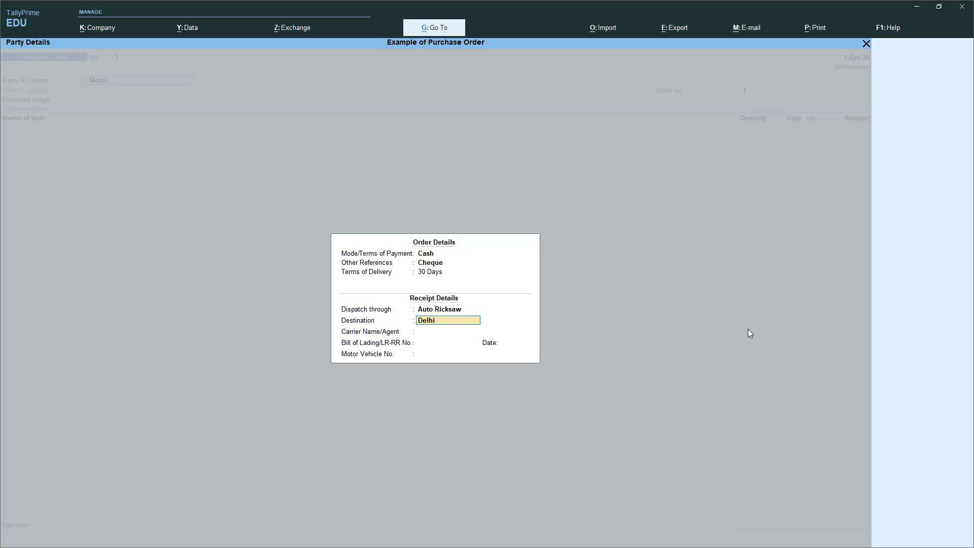
pyautogui.press('Return')
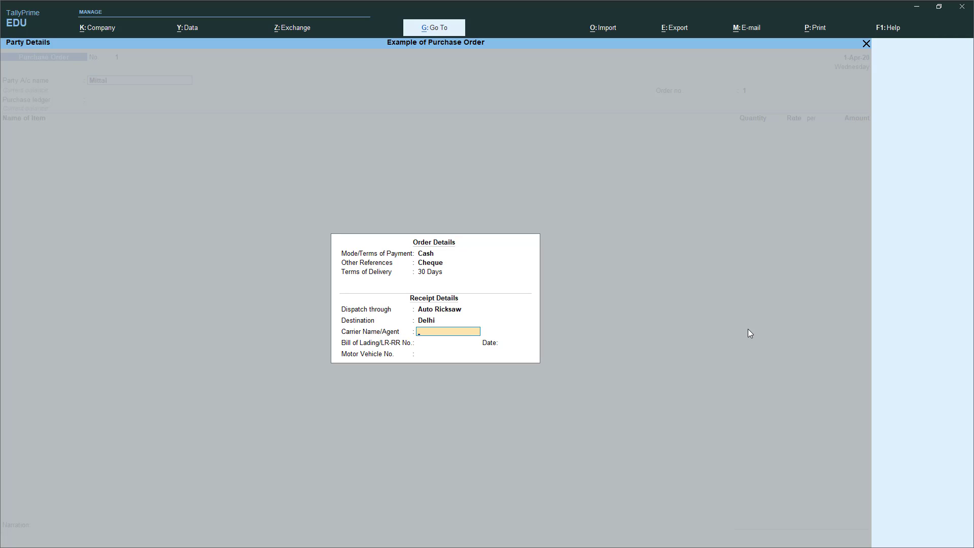
pyautogui.write('Mr')
pyautogui.write('Ashok Kumar')
pyautogui.press('Return')
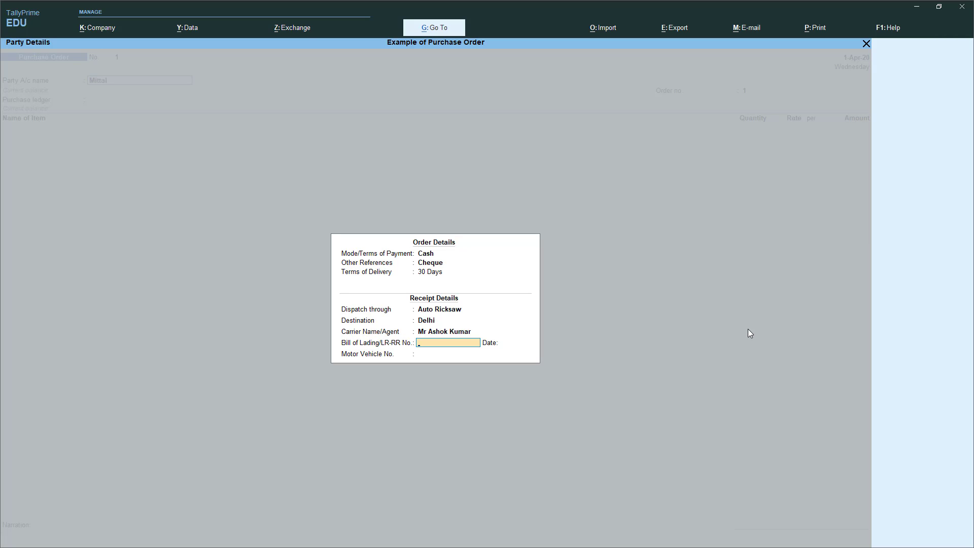
pyautogui.press('Return')
pyautogui.press('Return')
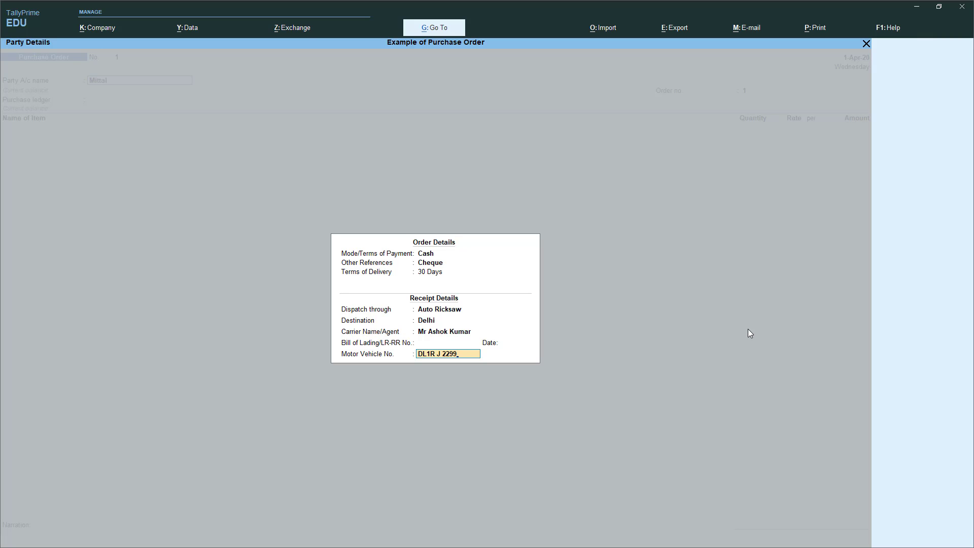
pyautogui.press('Return')
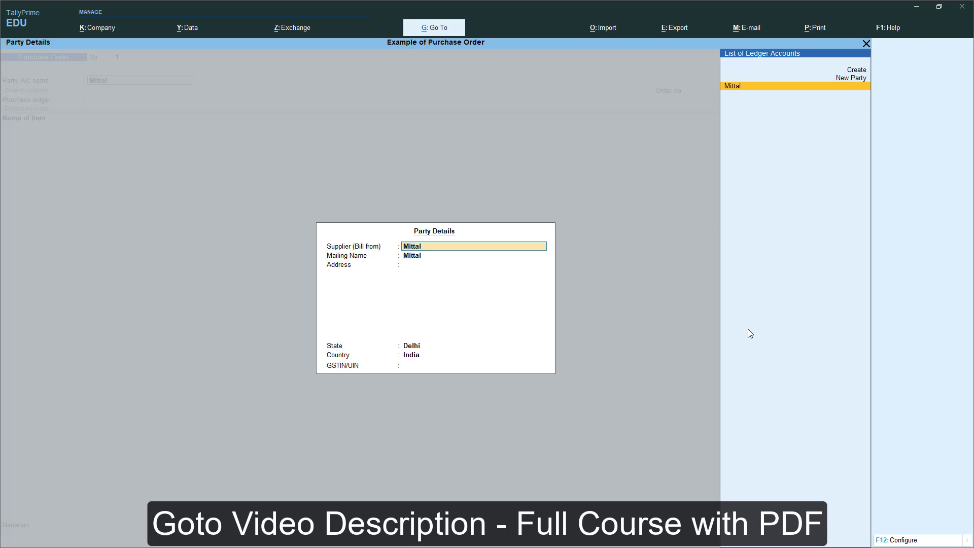
# - Complete the party details with the supplier's address and GSTIN, keeping the supplier, mailing name, state and country
pyautogui.press('Return')
pyautogui.press('Return')
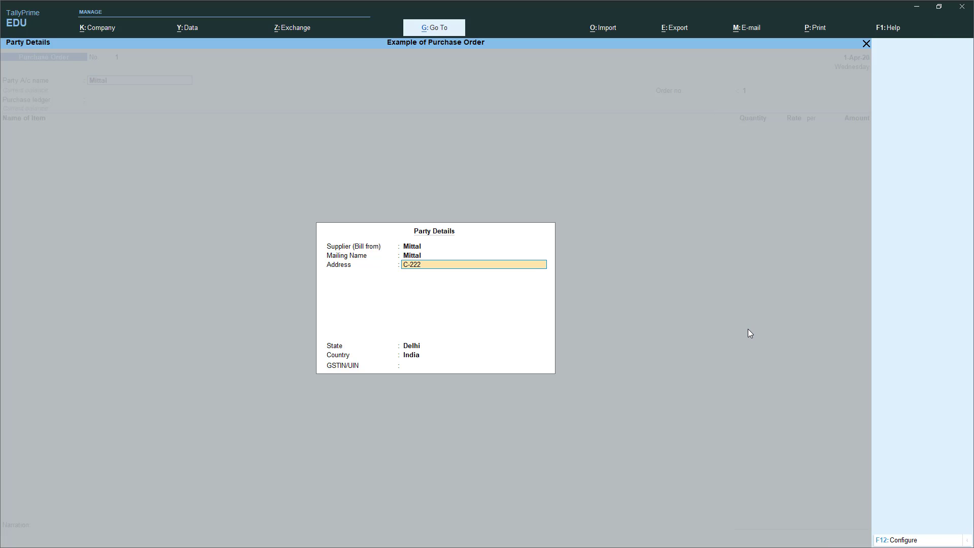
pyautogui.write('C-222 Ha')
pyautogui.press('BackSpace')
pyautogui.write('Gandhi Nagar')
pyautogui.press('Return')
pyautogui.press('Return')
pyautogui.press('Return')
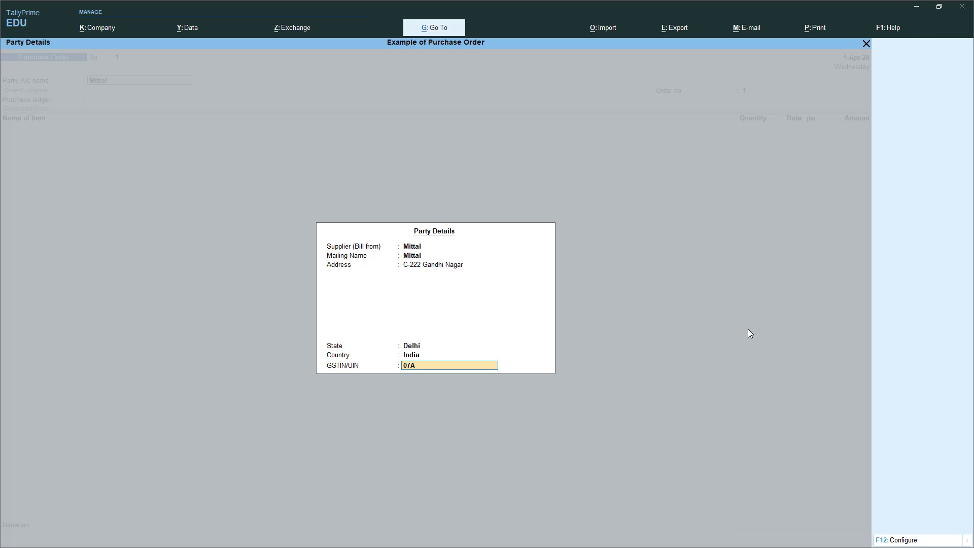
pyautogui.write('07ABCDE1234F1Z2')
pyautogui.press('Return')
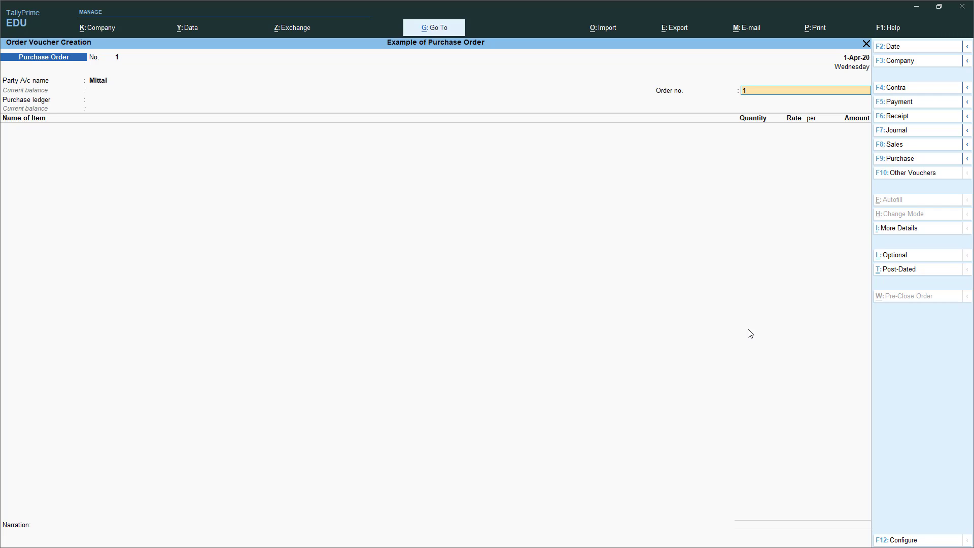
# - Prefix the order number with the supplier's name and a hyphen, and choose Purchase as the purchase ledger
pyautogui.write('Mittal-')
pyautogui.press('Return')
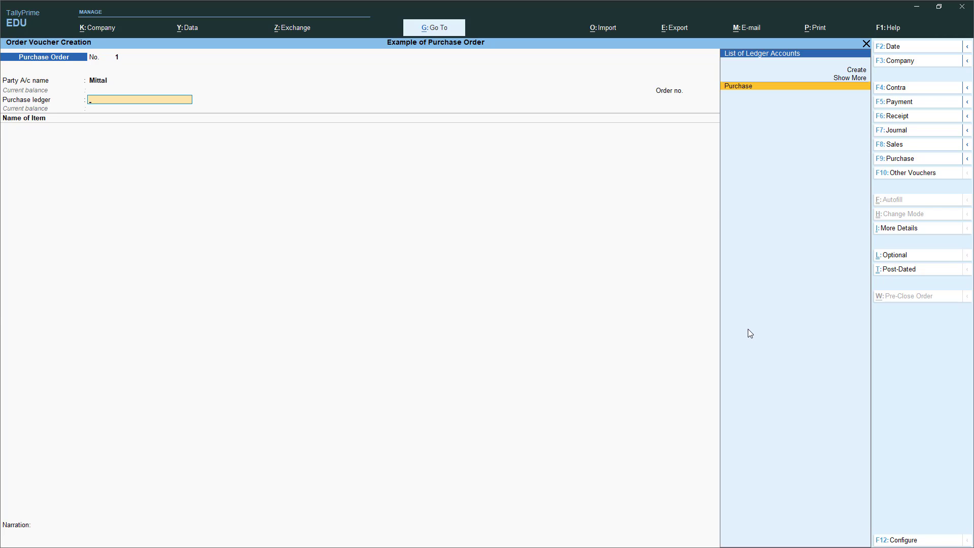
pyautogui.press('Return')
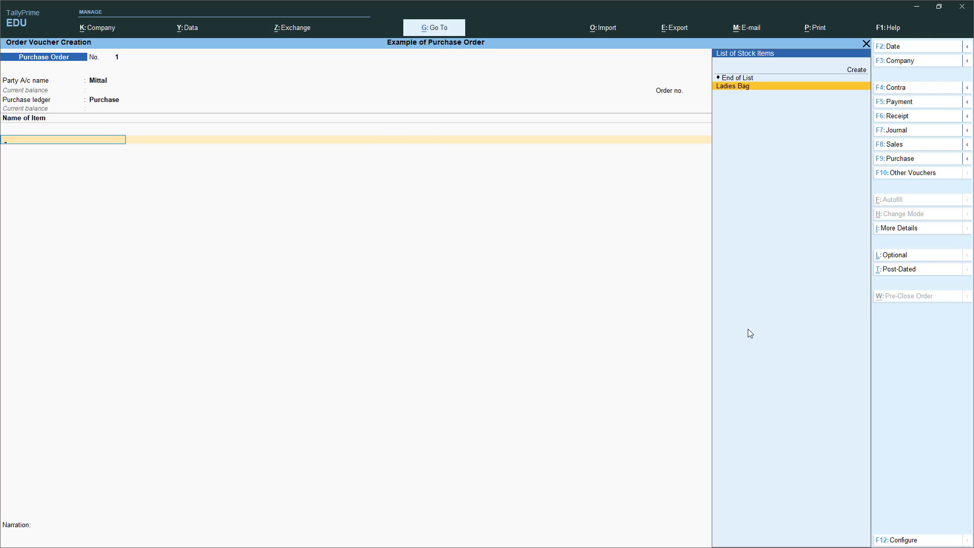
# - Add Ladies Bag as the ordered item and set its due date to 1-May-20
pyautogui.press('Return')
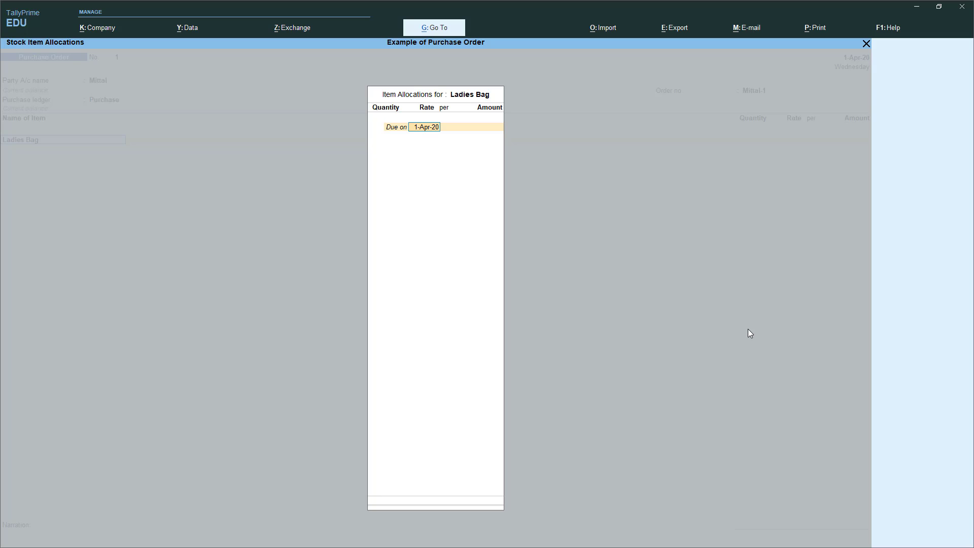
pyautogui.write('1-5')
pyautogui.press('Return')
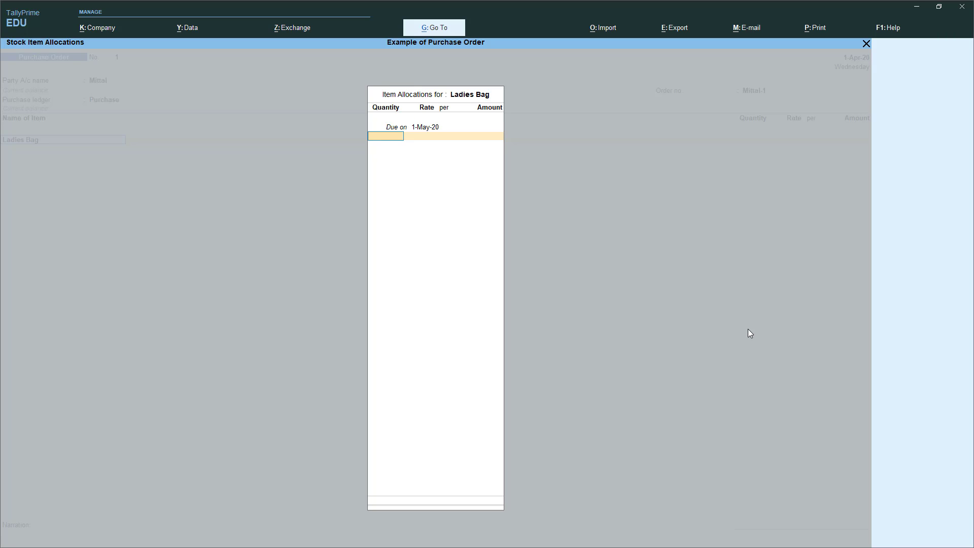
# - Allocate 100 PCS of Ladies Bag at a rate of 400 per piece and finish the item allocation
pyautogui.write('100')
pyautogui.press('Return')
pyautogui.write('400')
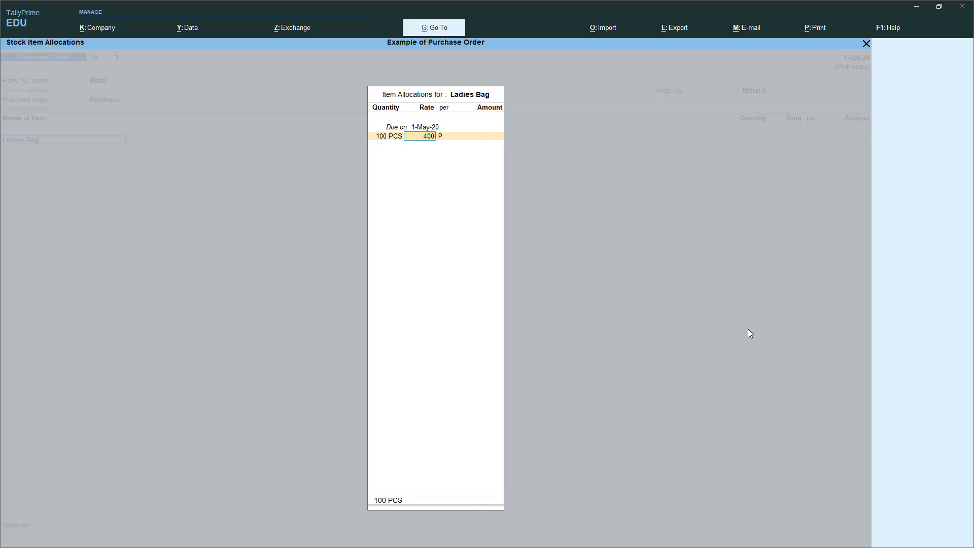
pyautogui.press('Return')
pyautogui.press('Return')
pyautogui.press('Return')
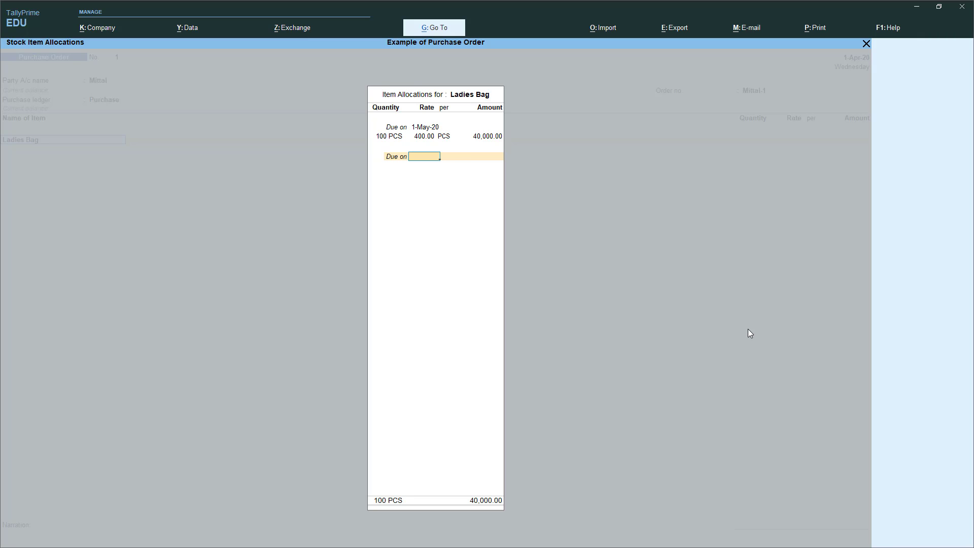
pyautogui.press('Return')
pyautogui.press('Return')
pyautogui.press('Return')
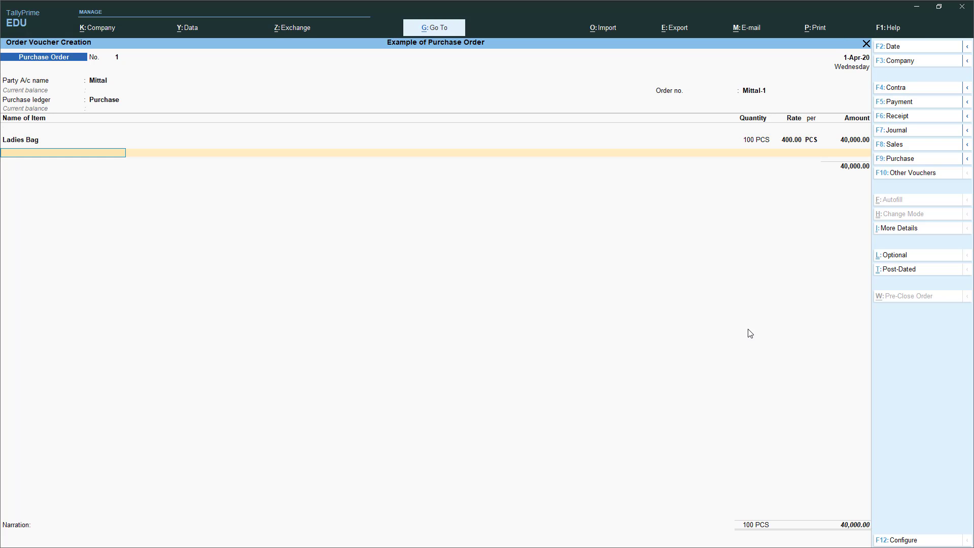
# - Save the purchase order without further items or a narration and leave voucher entry
pyautogui.press('Return')
pyautogui.press('Return')
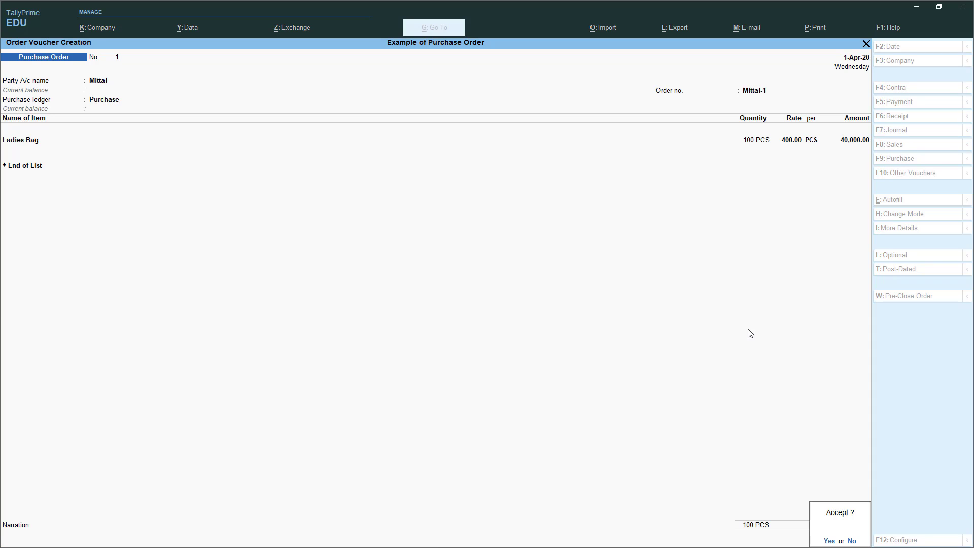
pyautogui.press('y')
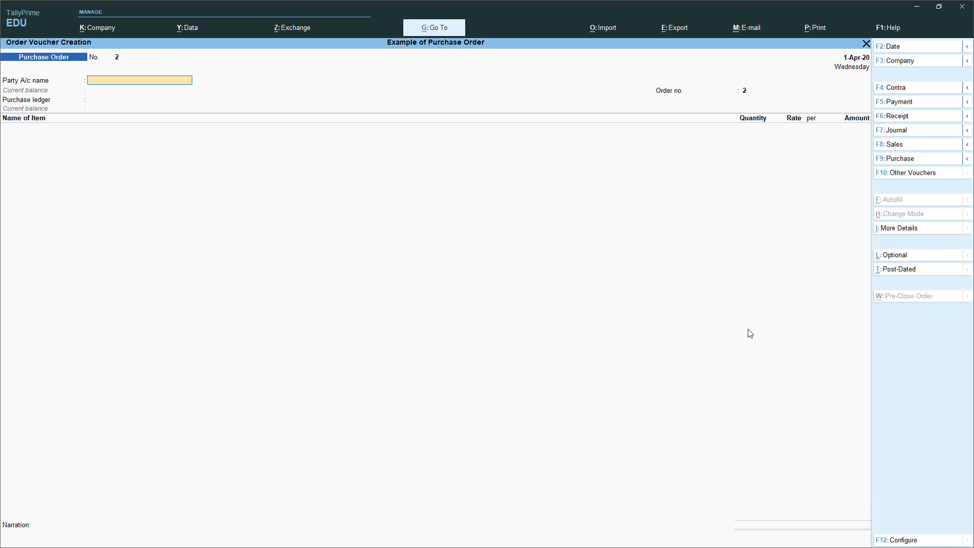
pyautogui.press('Escape')
pyautogui.press('y')
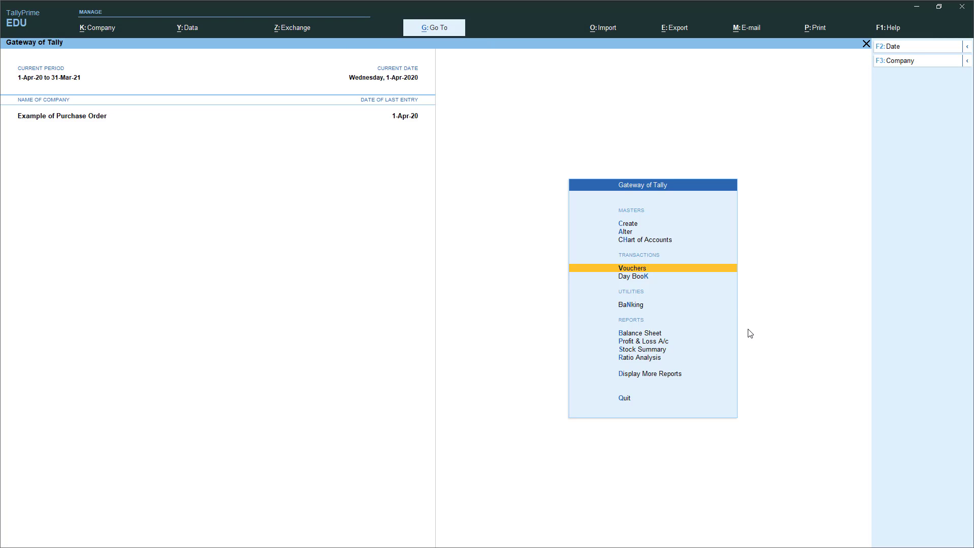
# - View the Stock Summary report to check the stock after the order, and close it
pyautogui.press('Down')
pyautogui.press('Down')
pyautogui.press('Down')
pyautogui.press('Down')
pyautogui.press('Down')
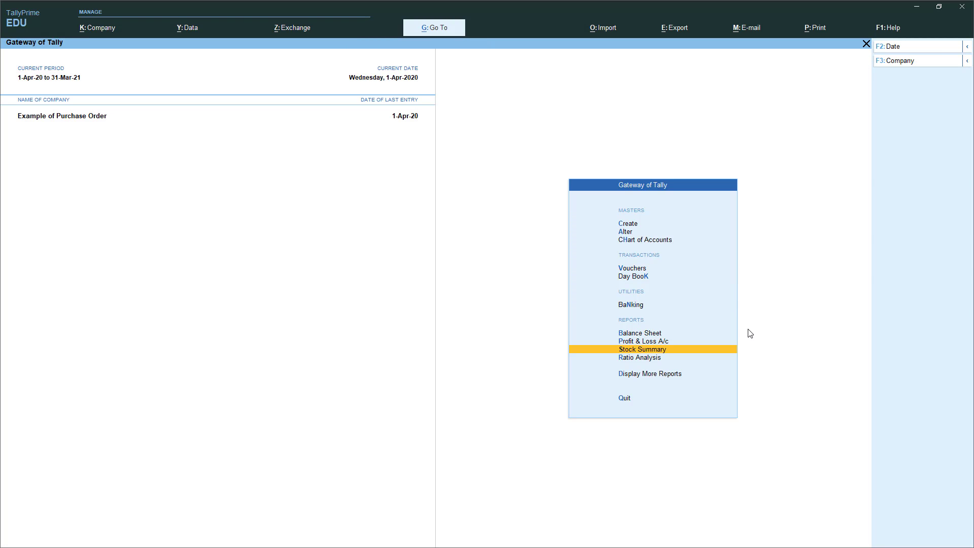
pyautogui.press('Return')
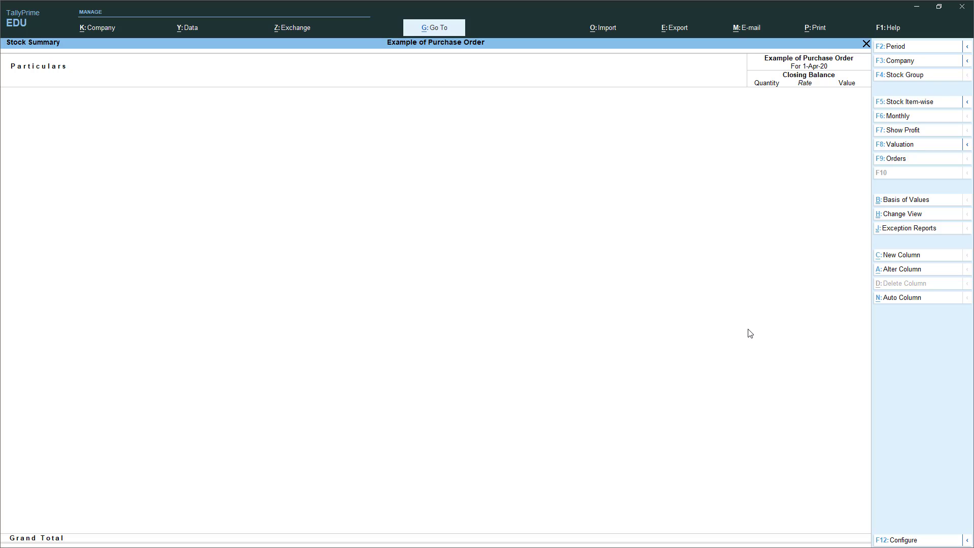
pyautogui.press('Escape')
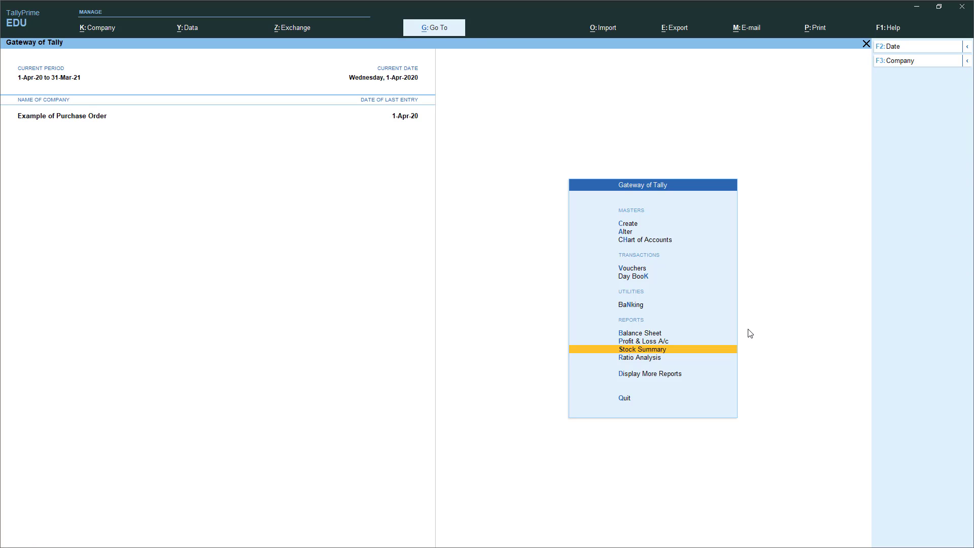
# - Open the Purchase Order Outstandings reports among the Statements of Inventory
pyautogui.press('Down')
pyautogui.press('Down')
pyautogui.press('Return')
pyautogui.press('Down')
pyautogui.press('Down')
pyautogui.press('Down')
pyautogui.press('Down')
pyautogui.press('Down')
pyautogui.press('Down')
pyautogui.press('Down')
pyautogui.press('Down')
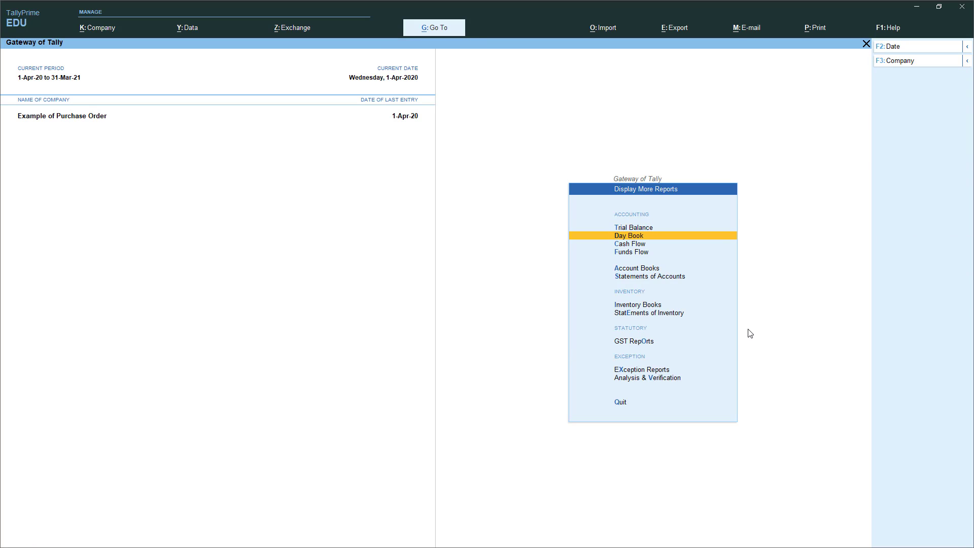
pyautogui.press('Up')
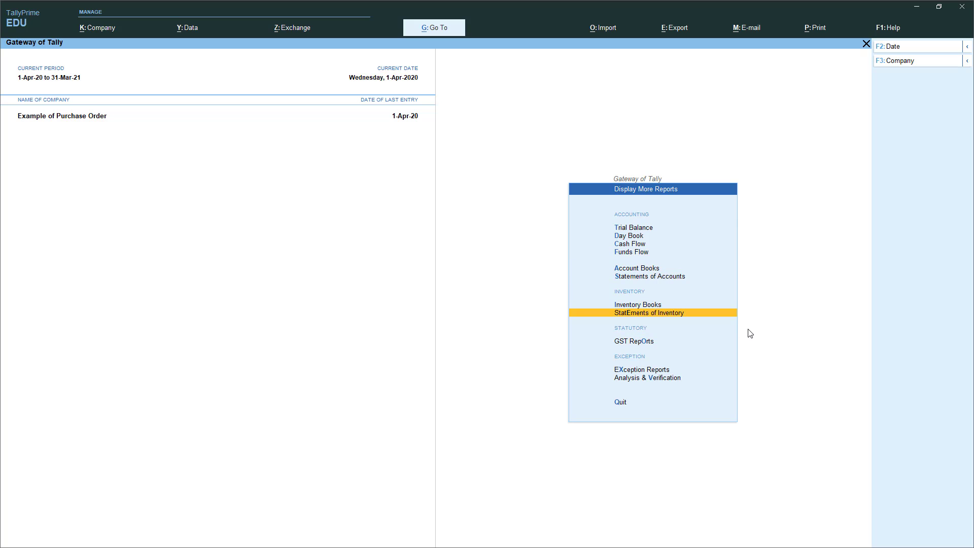
pyautogui.press('Return')
pyautogui.press('Down')
pyautogui.press('Down')
pyautogui.press('Down')
pyautogui.press('Down')
pyautogui.press('Down')
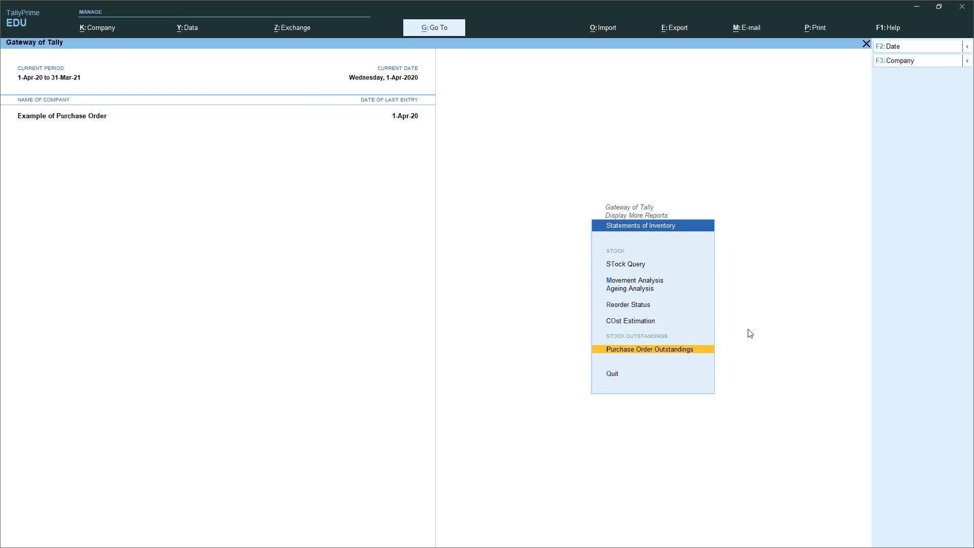
pyautogui.press('Return')
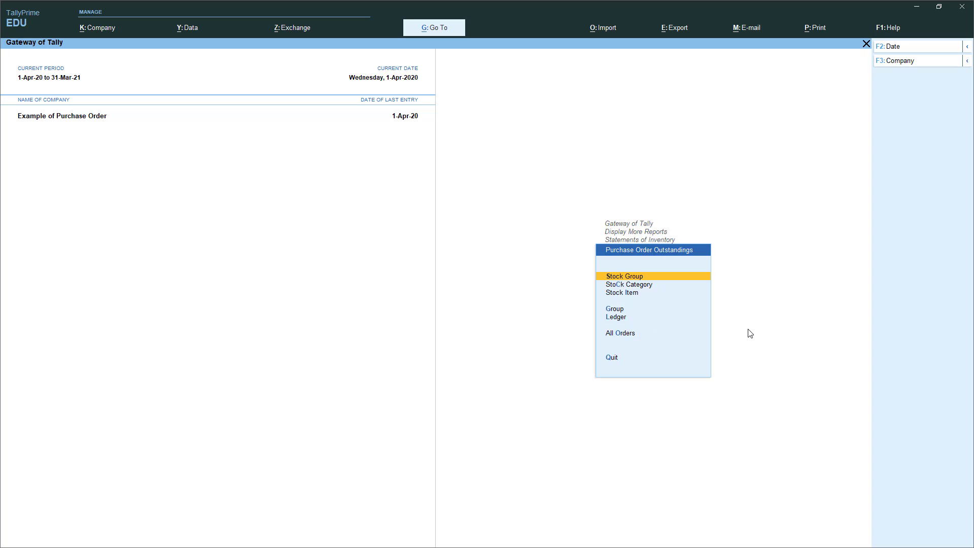
# - Display the outstanding purchase orders for all orders instead of due only, and return to the Gateway of Tally
pyautogui.press('Down')
pyautogui.press('Down')
pyautogui.press('Down')
pyautogui.press('Down')
pyautogui.press('Down')
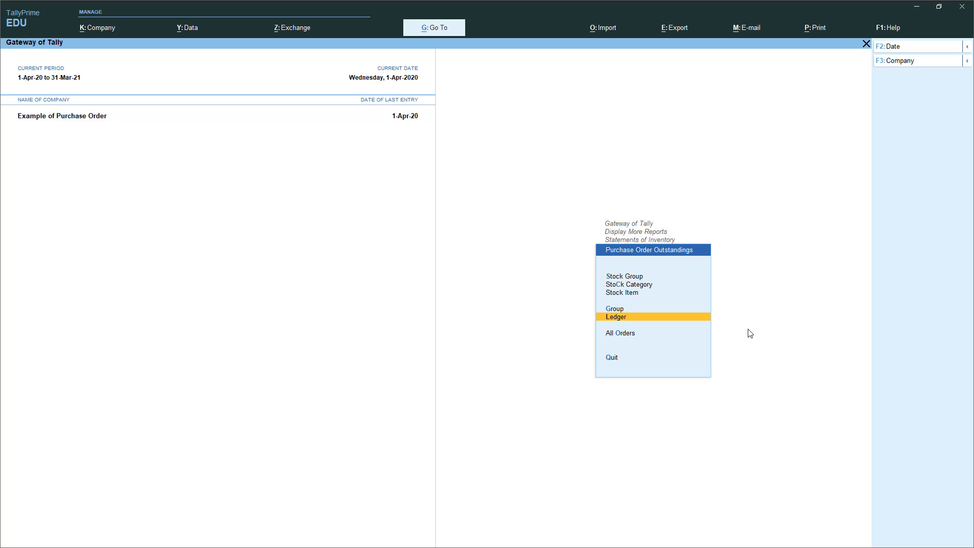
pyautogui.press('Return')
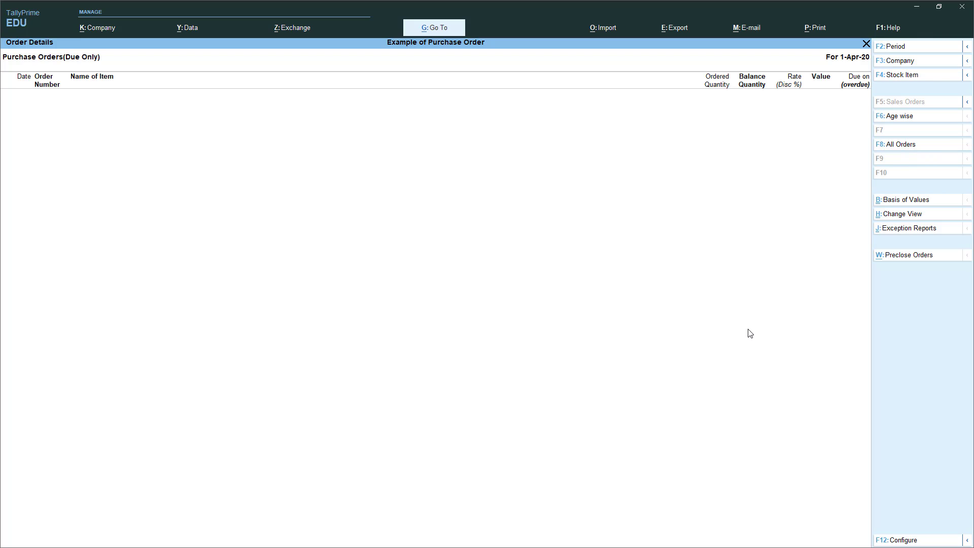
pyautogui.press('F8')
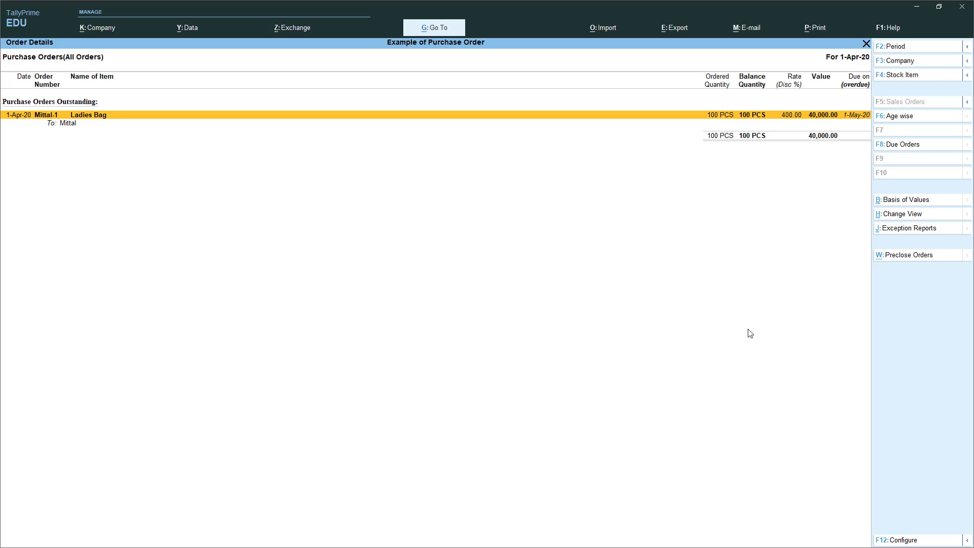
pyautogui.press('Escape')
pyautogui.press('Escape')
pyautogui.press('Escape')
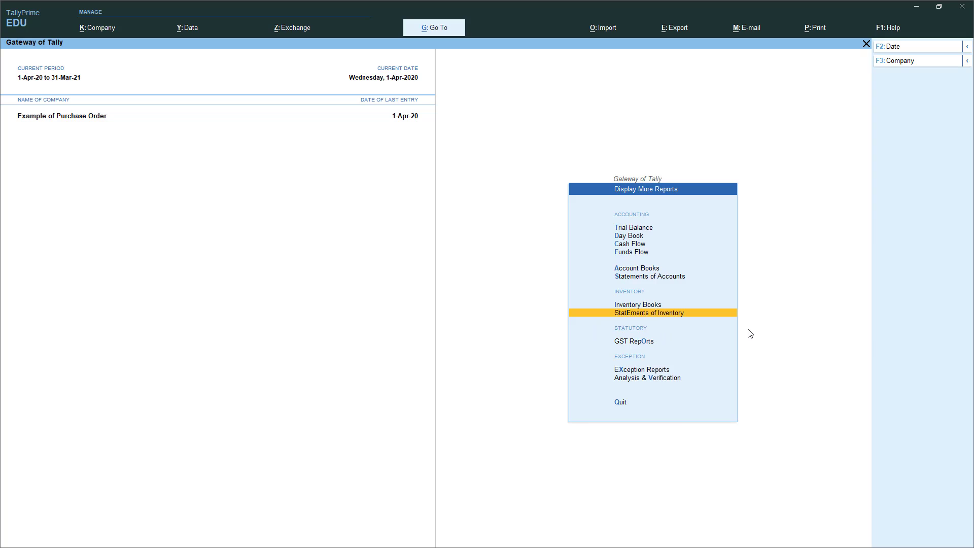
pyautogui.press('Escape')
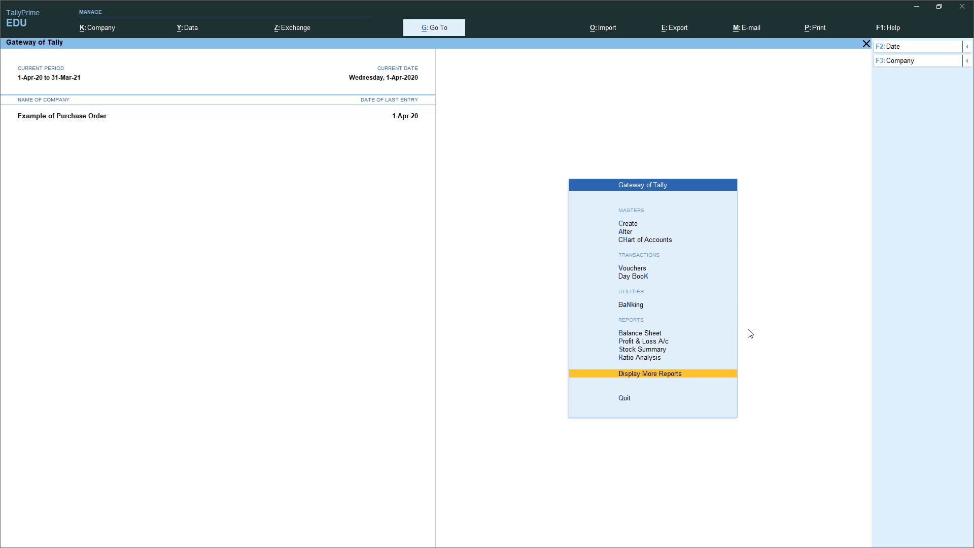
# - Start a new voucher entry and set the voucher date to 1-May-20
pyautogui.press('Up')
pyautogui.press('Up')
pyautogui.press('Up')
pyautogui.press('Up')
pyautogui.press('Up')
pyautogui.press('Up')
pyautogui.press('Up')
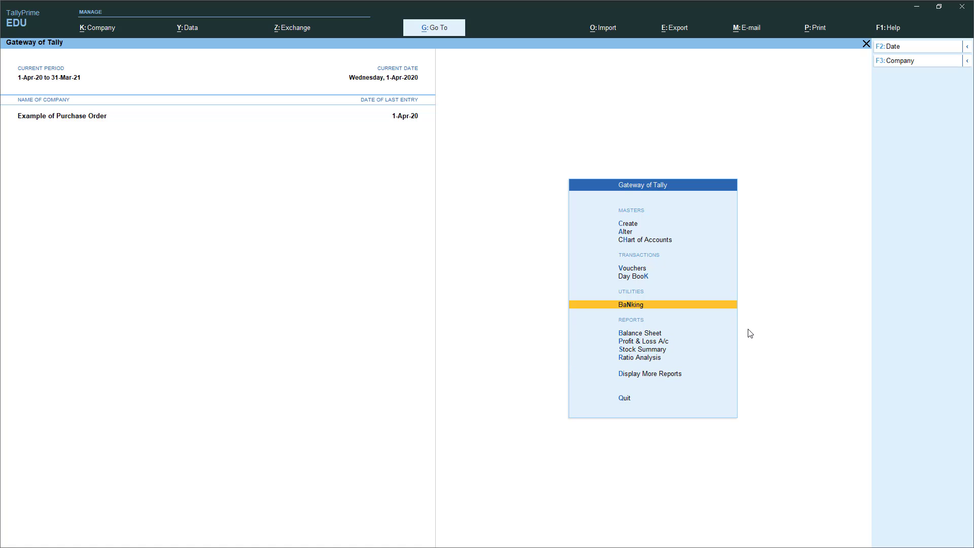
pyautogui.press('Return')
pyautogui.press('F2')
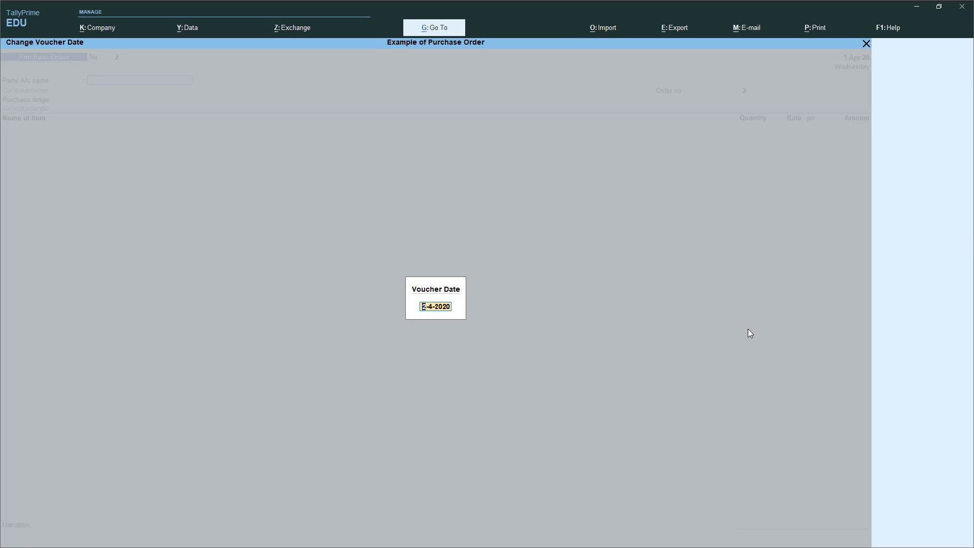
pyautogui.write('1-5')
pyautogui.press('Return')
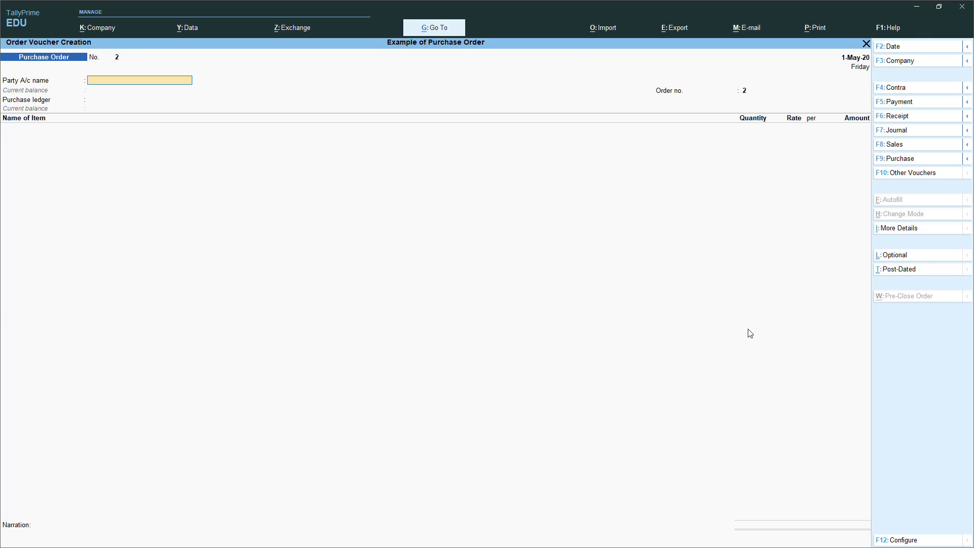
# - List the other voucher types with the inactive ones included
pyautogui.press('F10')
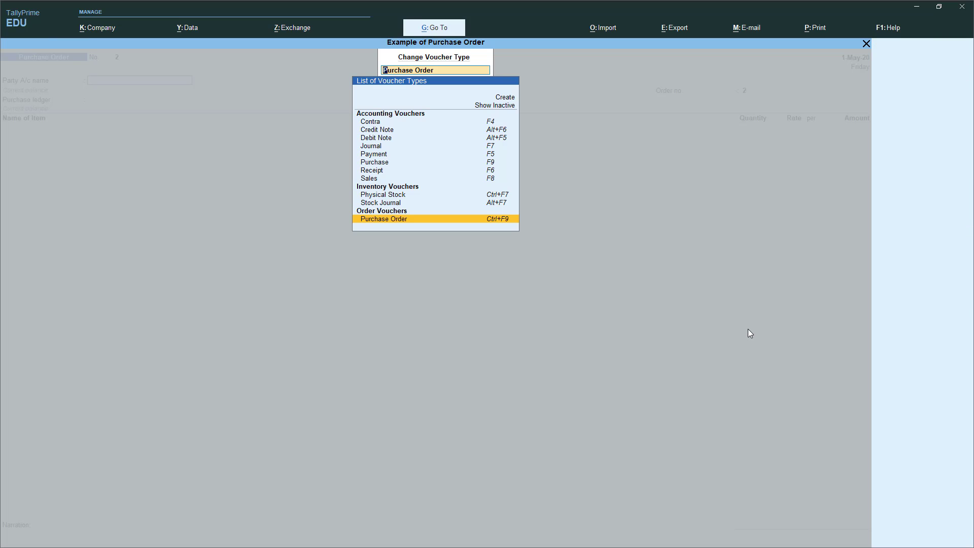
pyautogui.press('Up')
pyautogui.press('Up')
pyautogui.press('Up')
pyautogui.press('Up')
pyautogui.press('Up')
pyautogui.press('Up')
pyautogui.press('Up')
pyautogui.press('Up')
pyautogui.press('Up')
pyautogui.press('Up')
pyautogui.press('Up')
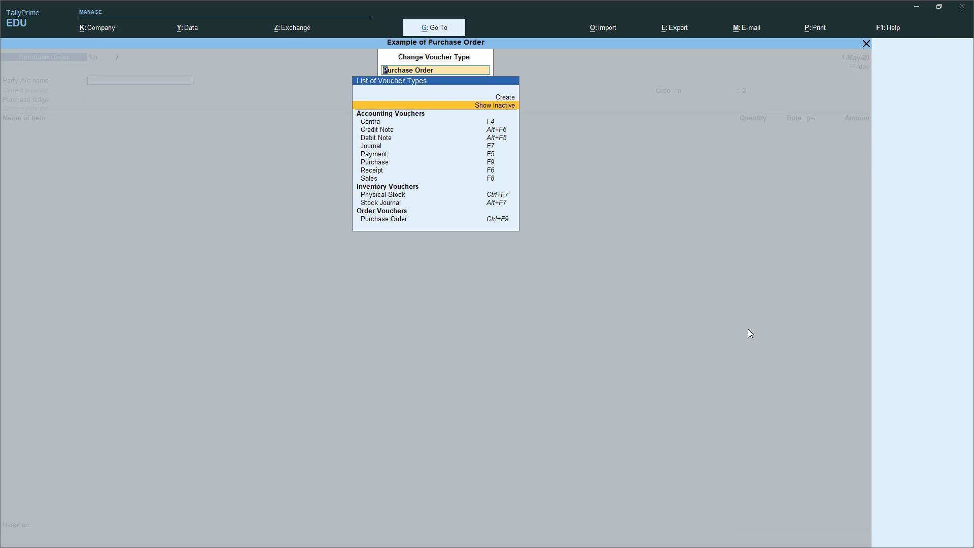
pyautogui.press('Return')
# - Choose Receipt Note as the voucher type and activate it
pyautogui.press('Down')
pyautogui.press('Down')
pyautogui.press('Down')
pyautogui.press('Down')
pyautogui.press('Down')
pyautogui.press('Down')
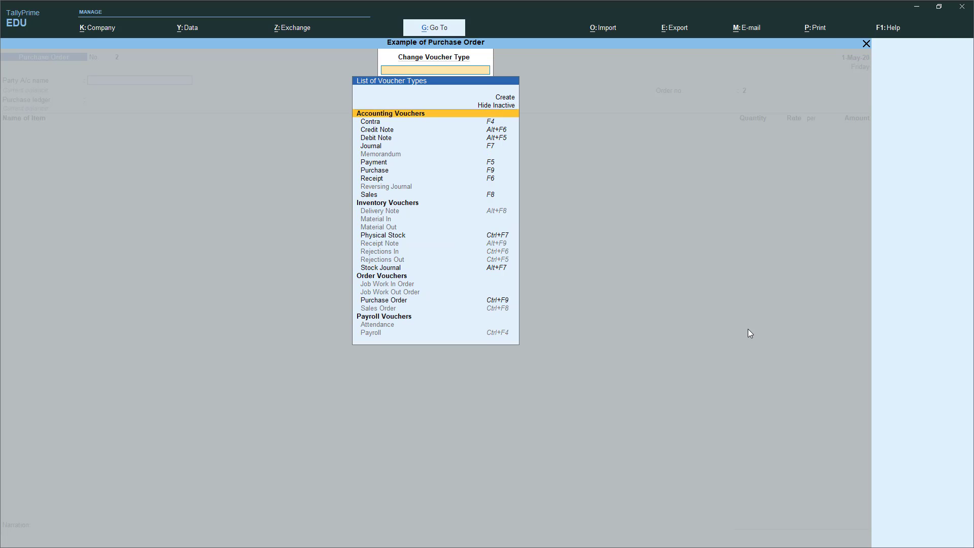
pyautogui.press('Down')
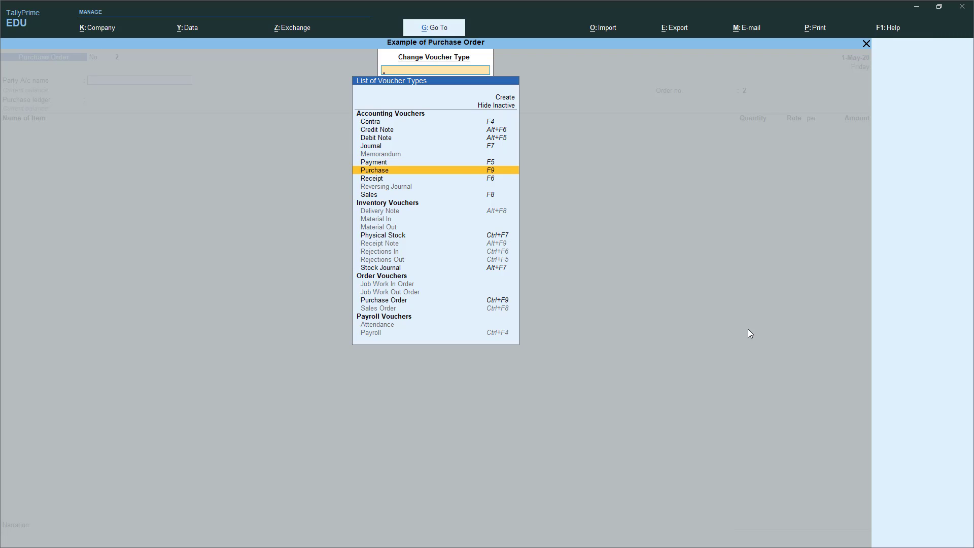
pyautogui.press('Down')
pyautogui.press('Down')
pyautogui.press('Down')
pyautogui.press('Down')
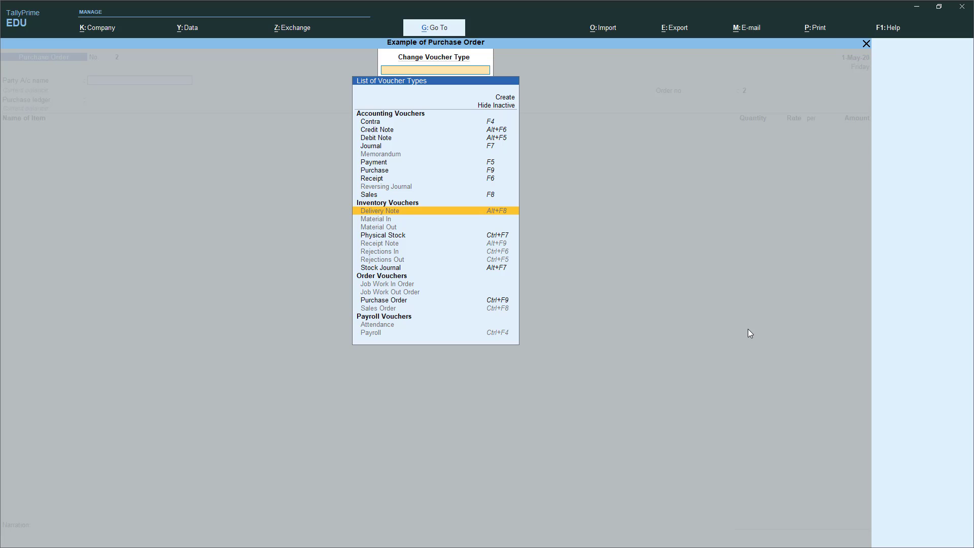
pyautogui.press('Up')
pyautogui.press('Up')
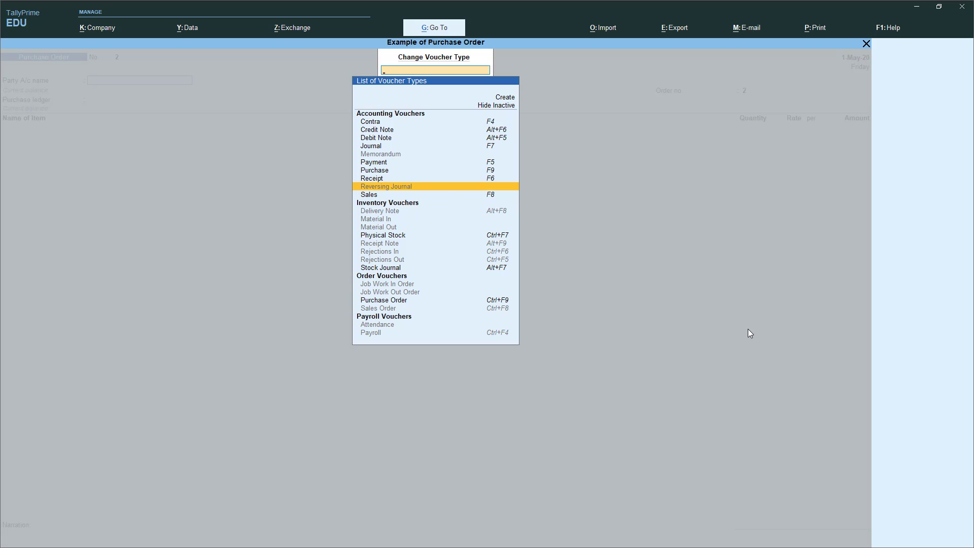
pyautogui.press('Down')
pyautogui.press('Down')
pyautogui.press('Down')
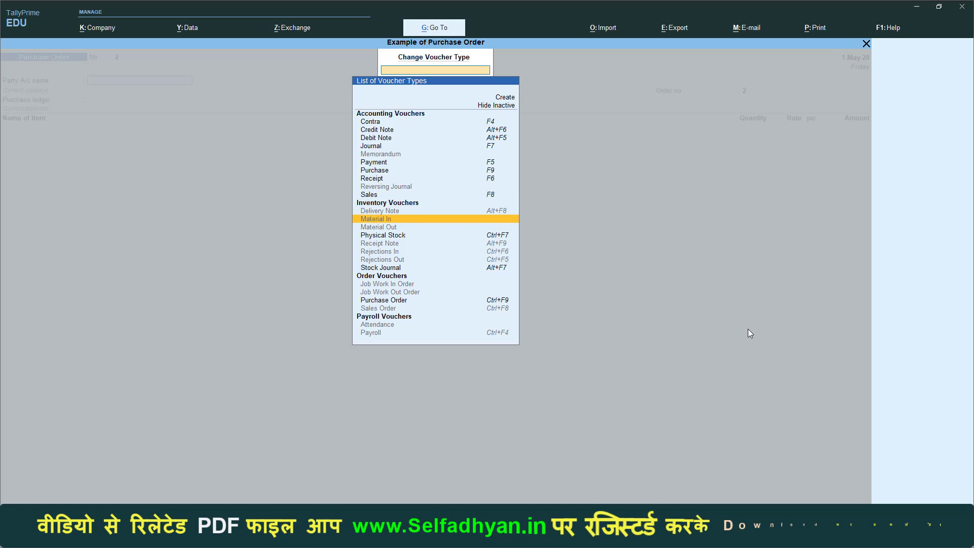
pyautogui.press('Down')
pyautogui.press('Down')
pyautogui.press('Down')
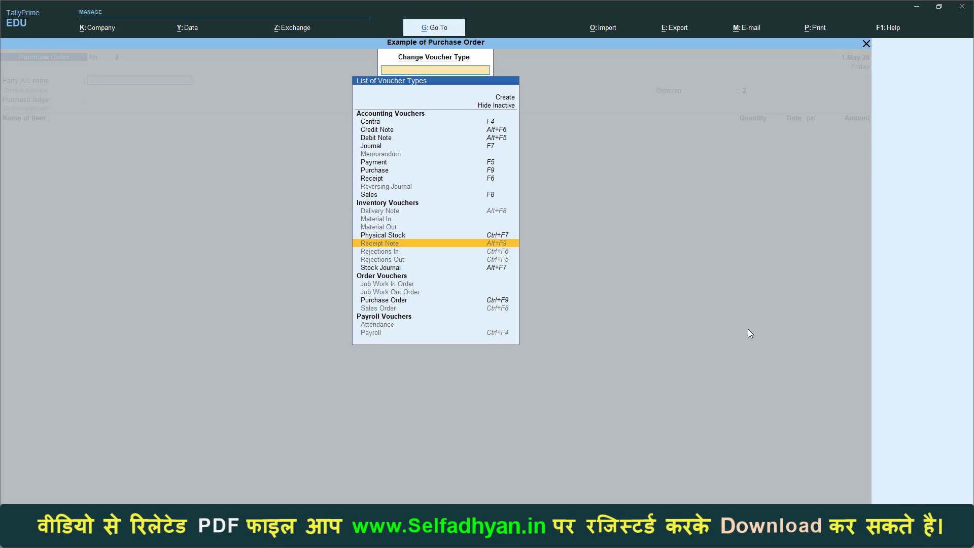
pyautogui.press('Return')
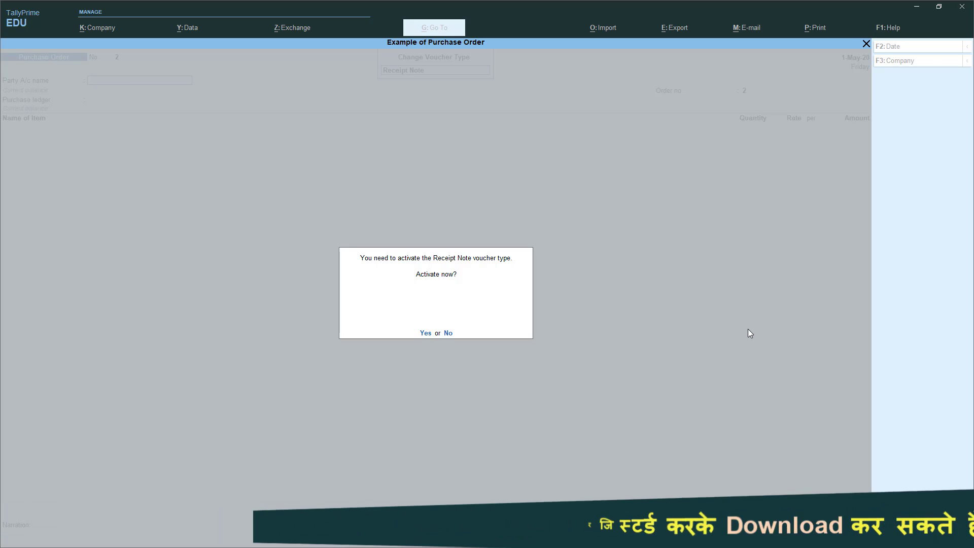
pyautogui.press('Return')
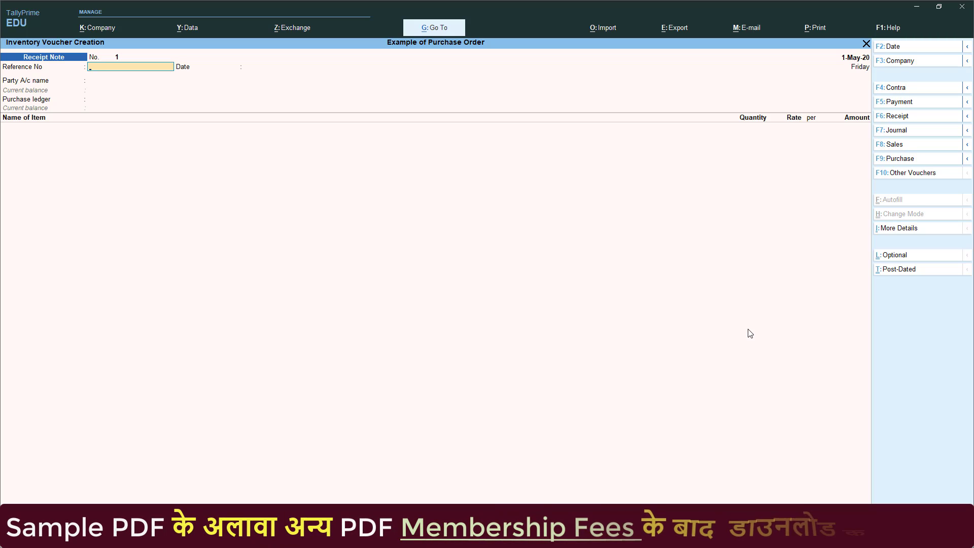
# - Enter 234 as the receipt note's reference number
pyautogui.press('Return')
pyautogui.press('Return')
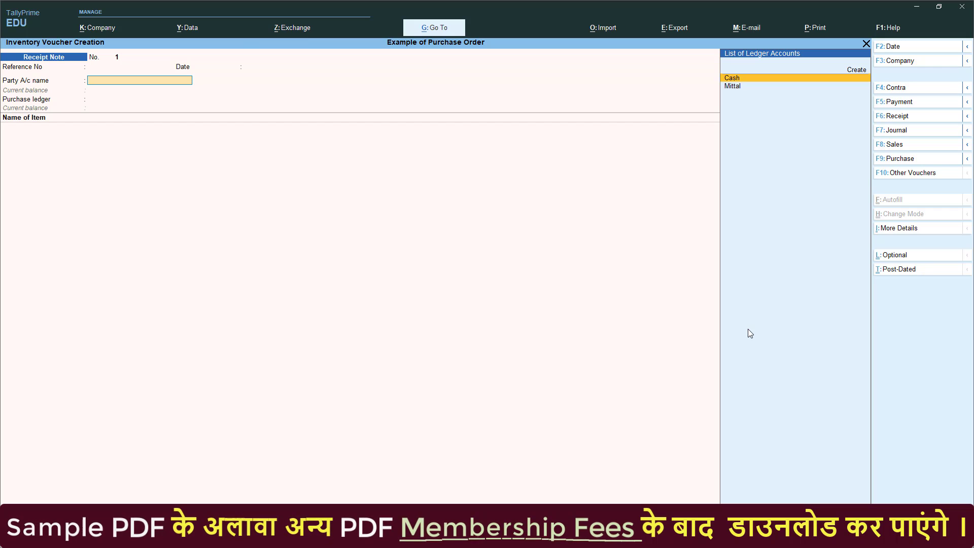
pyautogui.press('Down')
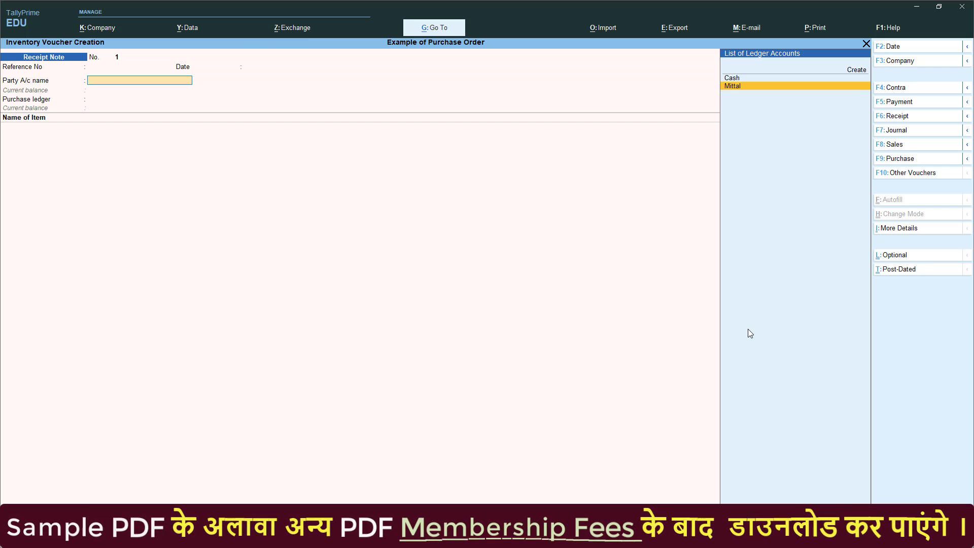
pyautogui.press('BackSpace')
pyautogui.press('BackSpace')
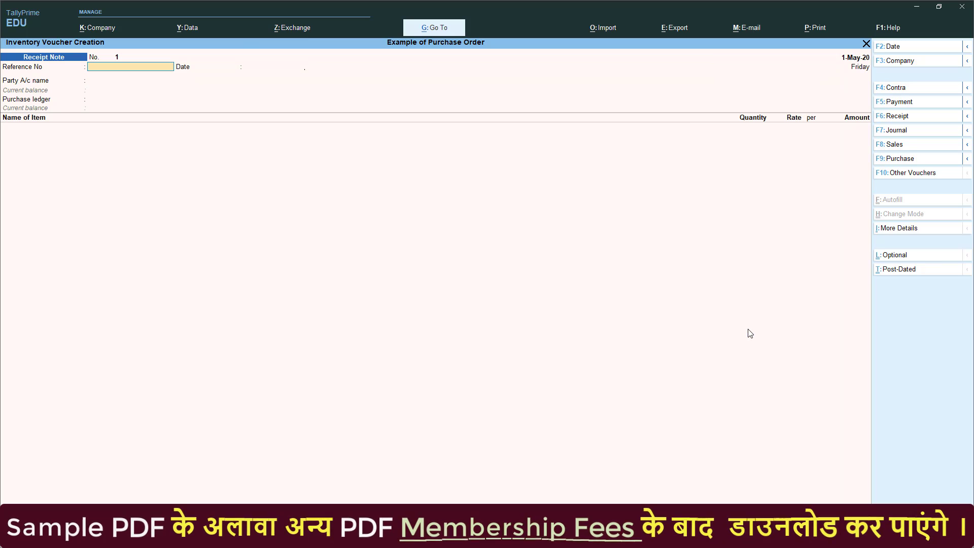
pyautogui.write('234')
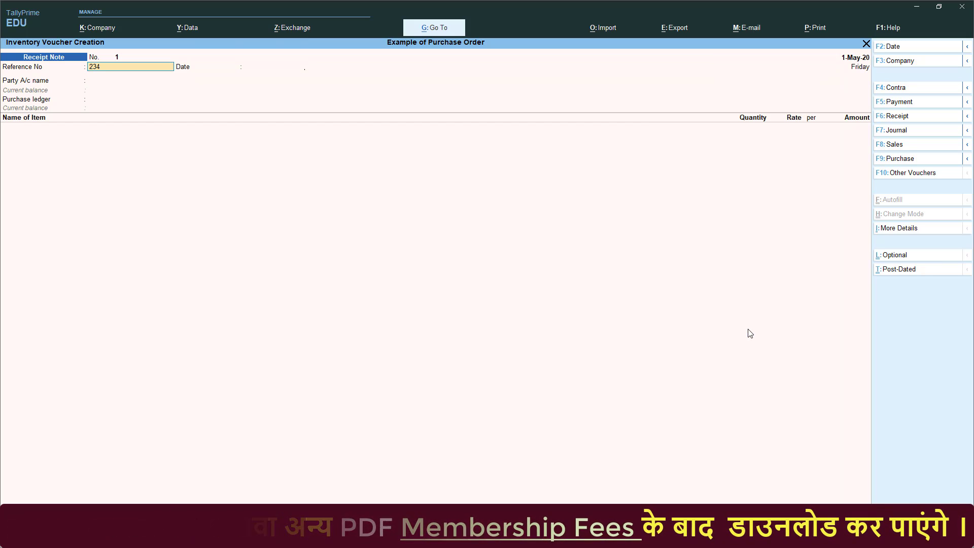
# - Keep the reference date at 1-May-20 and choose the supplier's ledger as the receipt note's party account
pyautogui.press('Return')
pyautogui.press('Return')
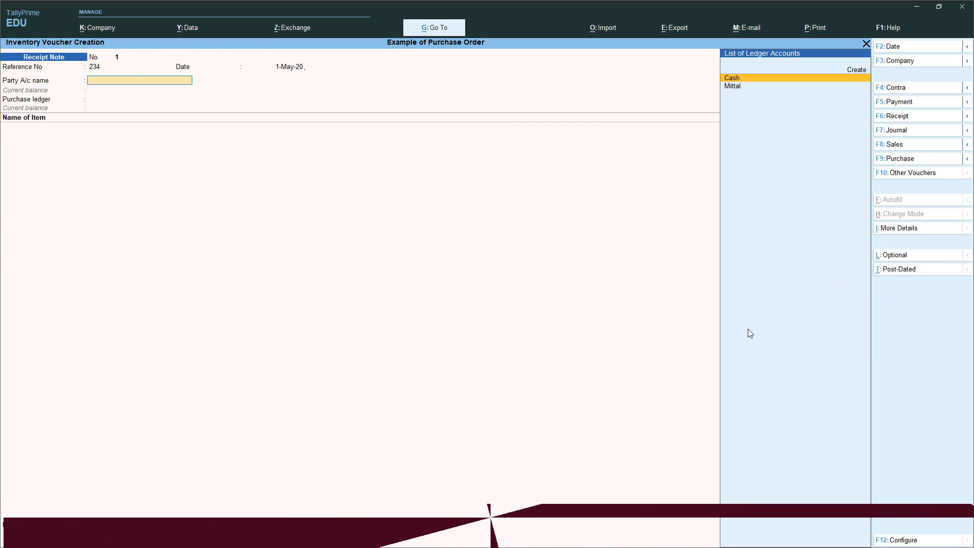
pyautogui.press('Down')
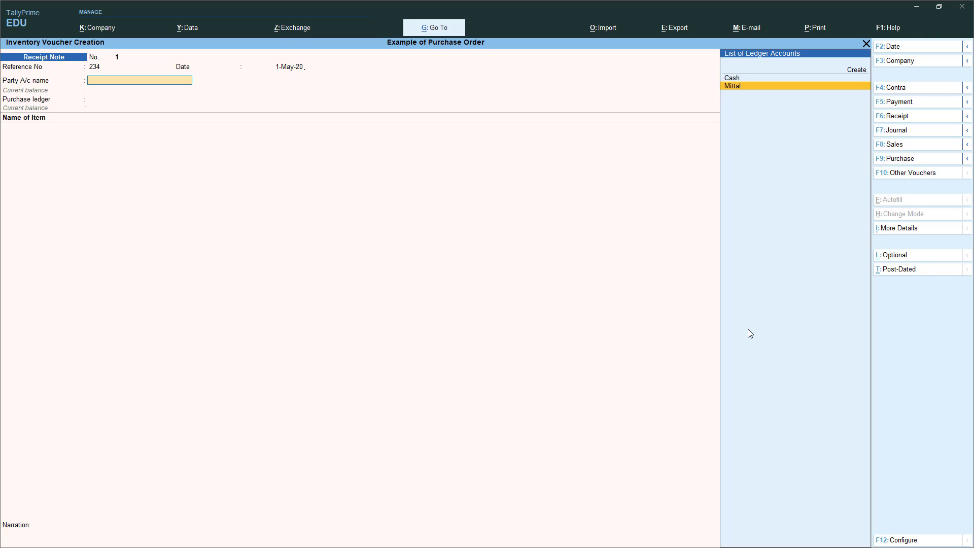
pyautogui.press('Return')
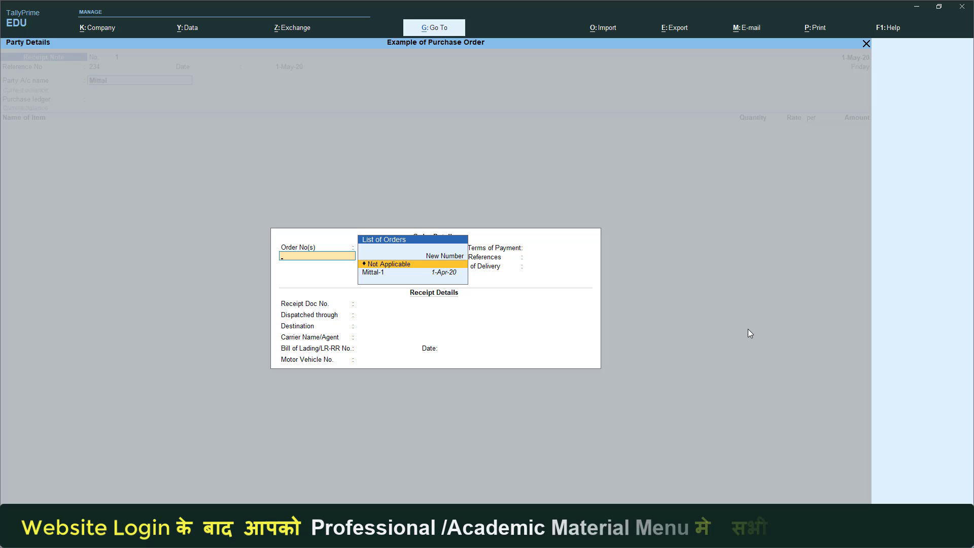
# - Link the receipt note to the supplier's order dated 1-Apr-20 and accept the order and receipt details
pyautogui.press('Down')
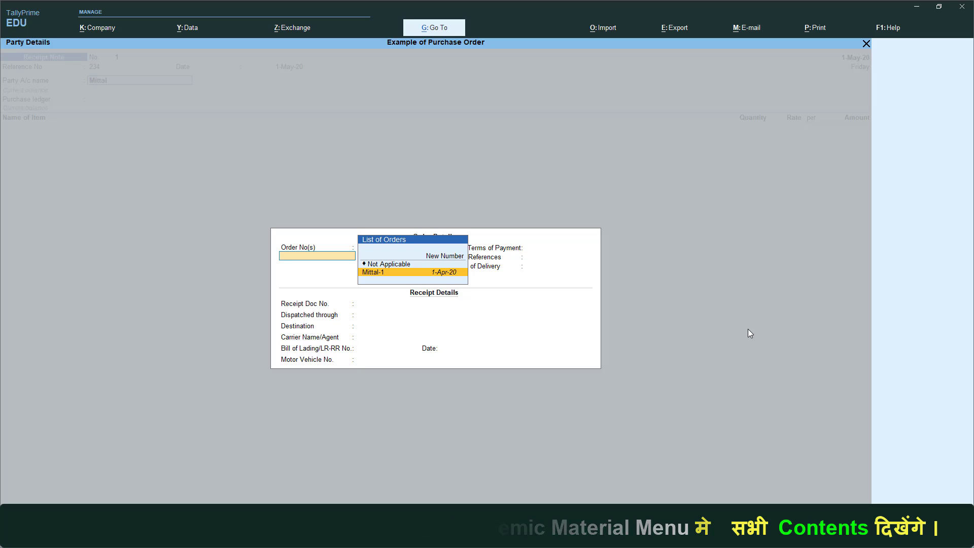
pyautogui.press('Return')
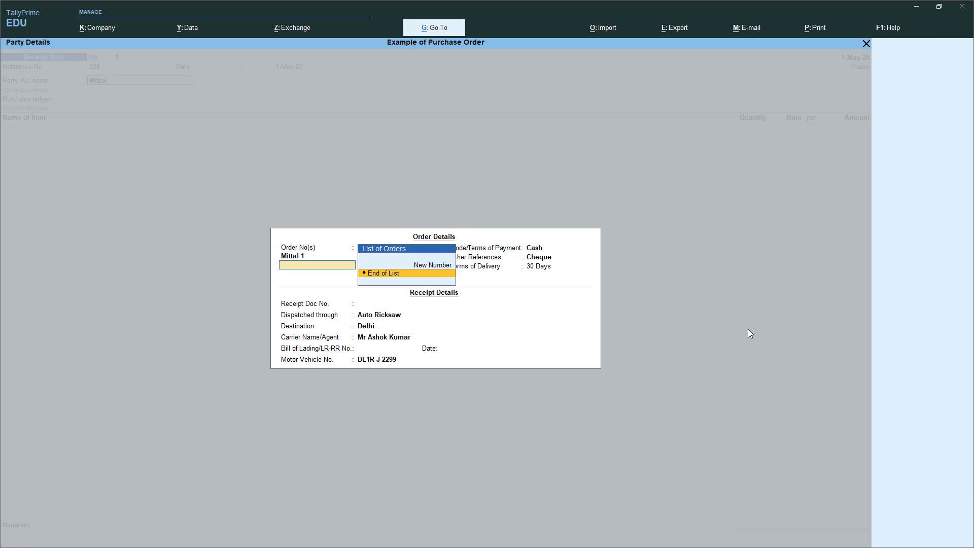
pyautogui.press('Return')
pyautogui.press('Return')
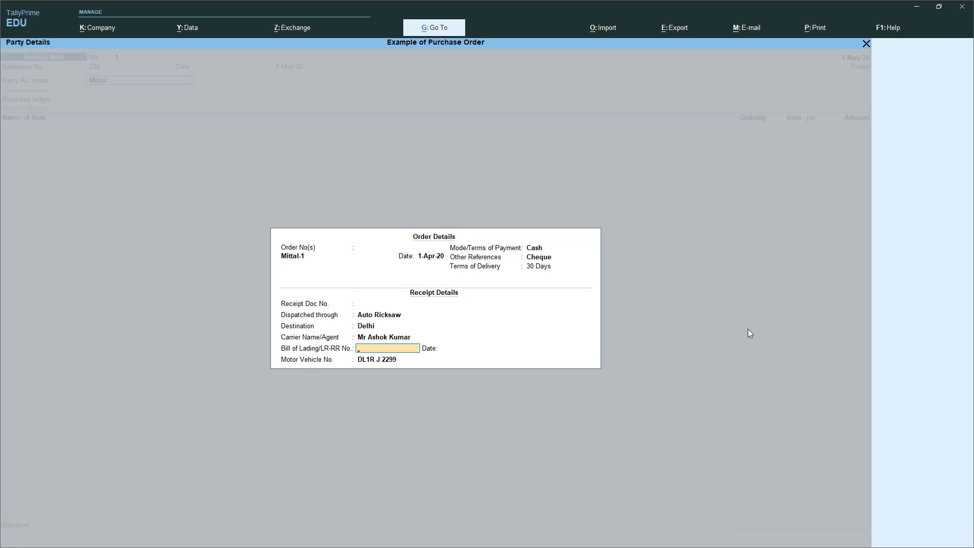
pyautogui.press('Return')
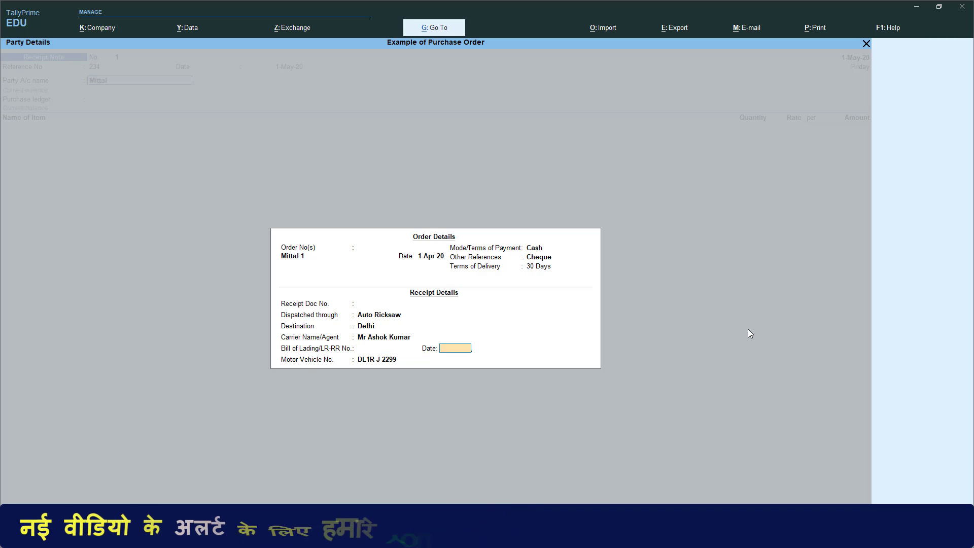
pyautogui.press('Return')
pyautogui.press('Return')
pyautogui.press('Return')
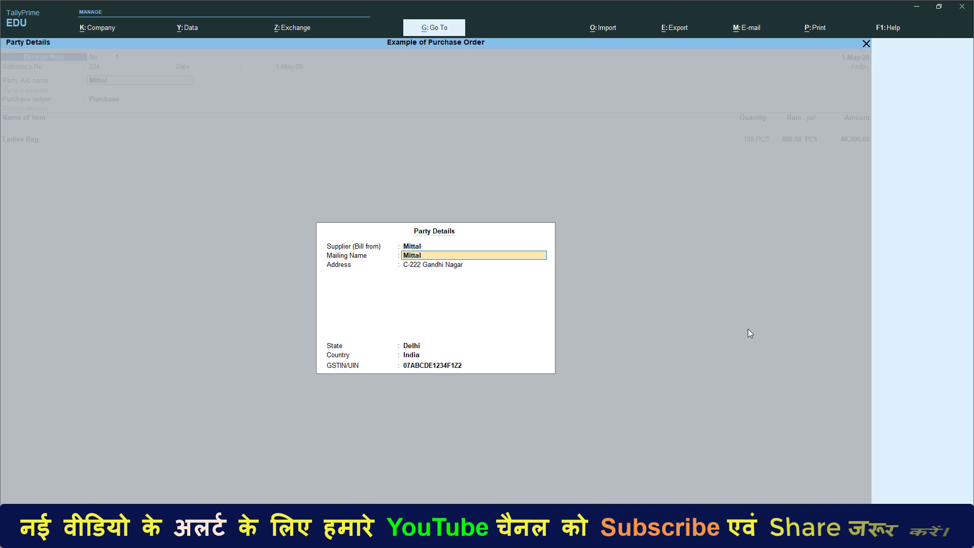
# - Accept the supplier's party details and keep Purchase as the purchase ledger
pyautogui.press('Return')
pyautogui.press('Return')
pyautogui.press('Return')
pyautogui.press('Return')
pyautogui.press('Return')
pyautogui.press('Return')
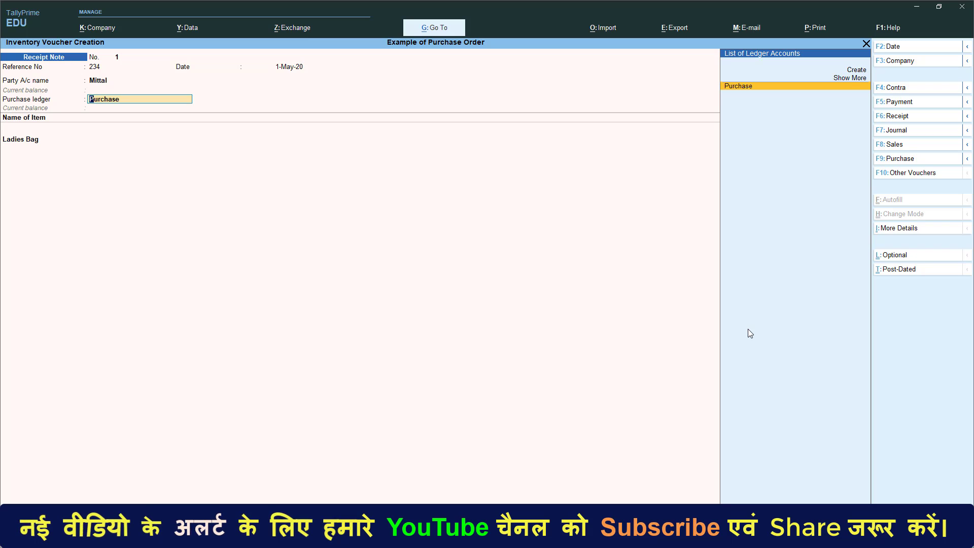
pyautogui.press('Return')
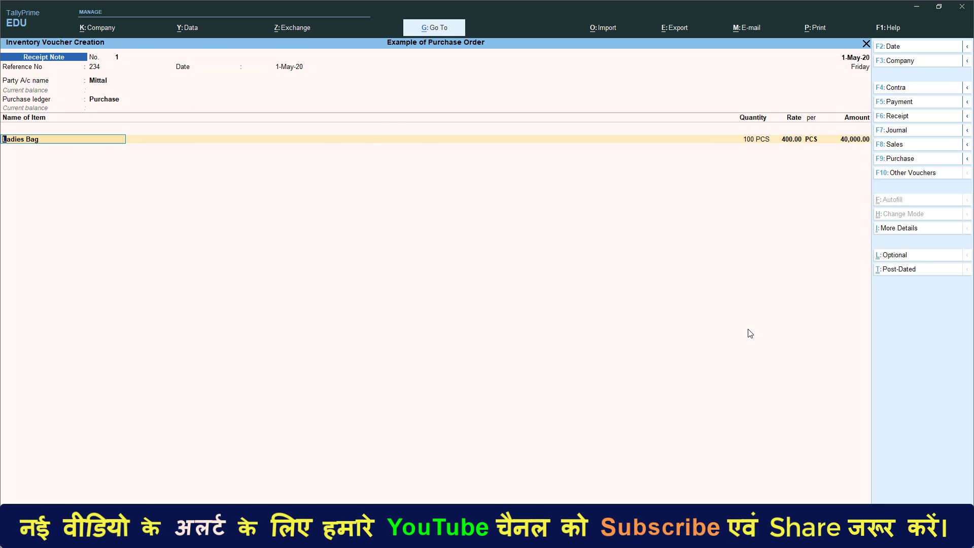
# - Allocate the Ladies Bag item to tracking number 1 and the supplier's purchase order due on 1-May-20
pyautogui.press('Return')
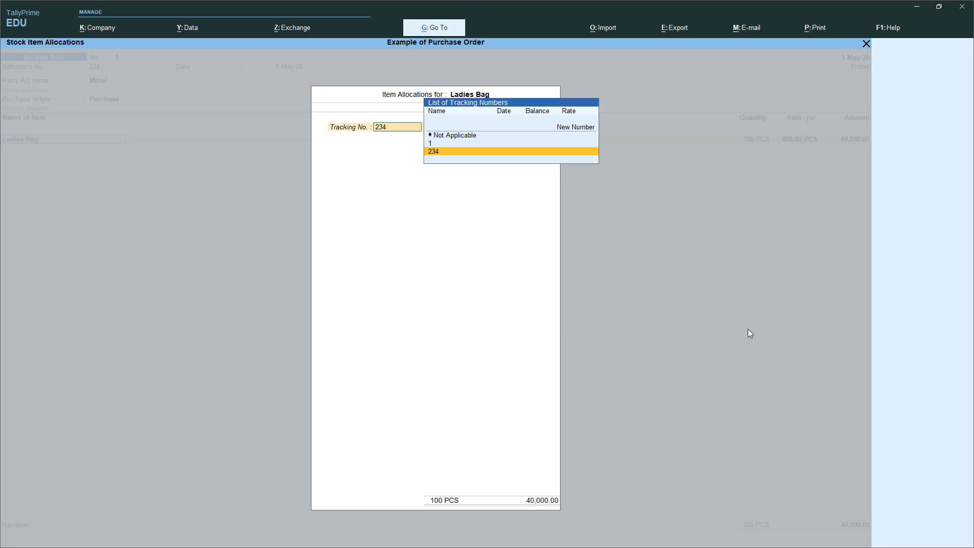
pyautogui.press('Up')
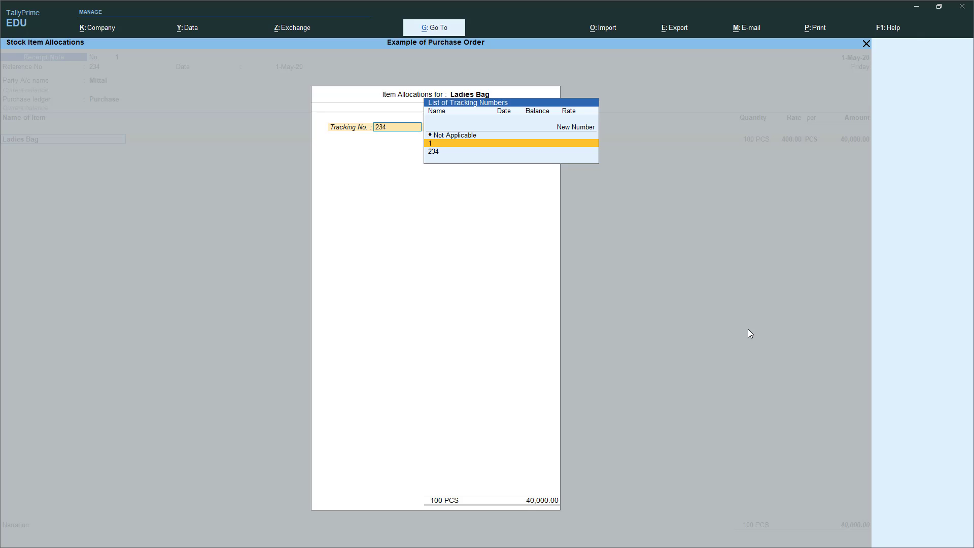
pyautogui.press('Return')
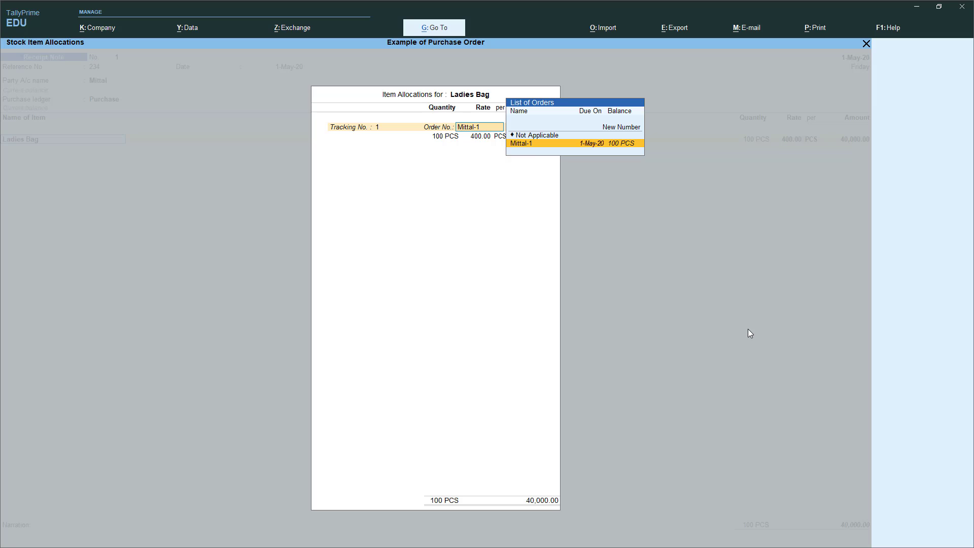
pyautogui.press('Return')
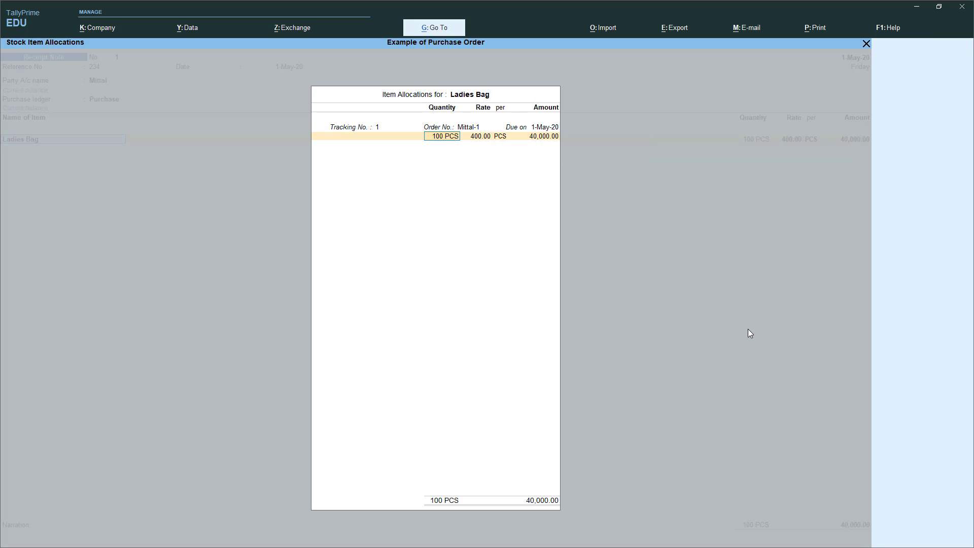
# - Set the received Ladies Bag quantity to 90 PCS, keep the rate, and save the receipt note without a narration
pyautogui.write('90')
pyautogui.press('Return')
pyautogui.press('Return')
pyautogui.press('Return')
pyautogui.press('Return')
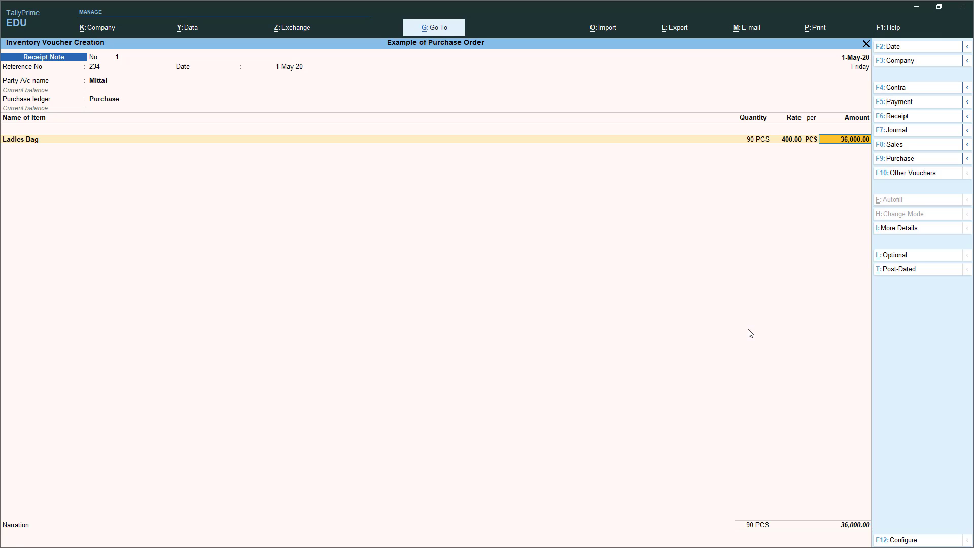
pyautogui.press('Return')
pyautogui.press('Return')
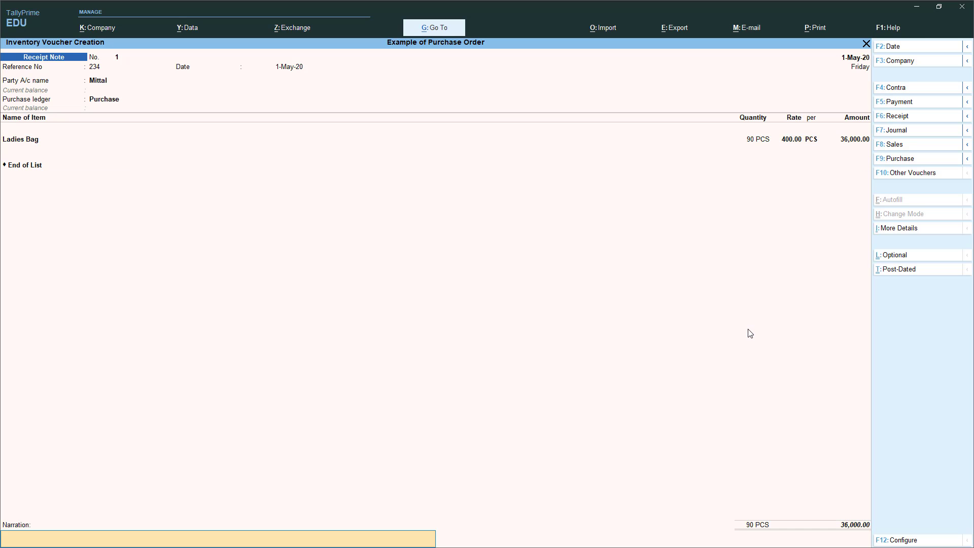
pyautogui.press('Return')
pyautogui.press('Return')
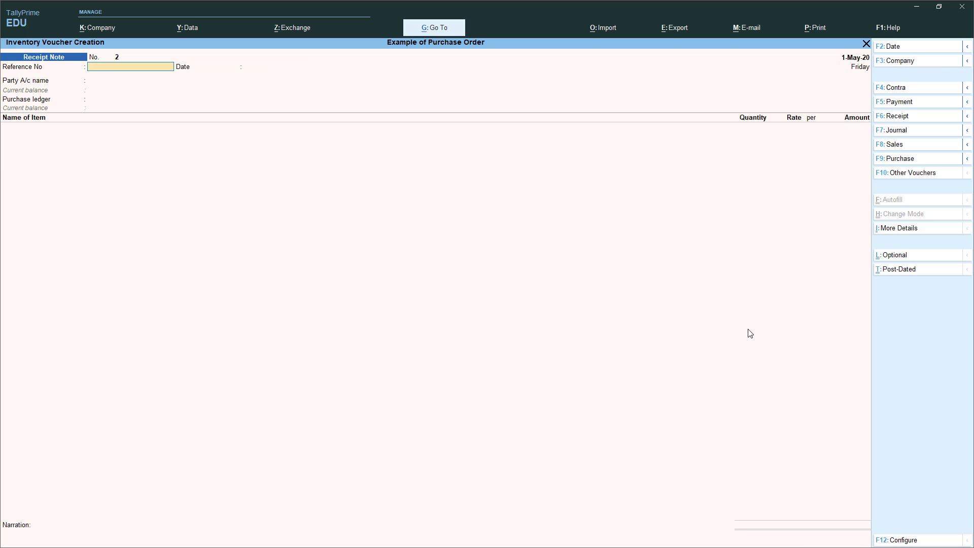
# - Leave voucher entry and check the Ladies Bag closing balance in the Stock Summary
pyautogui.press('Escape')
pyautogui.press('Return')
pyautogui.press('Down')
pyautogui.press('Down')
pyautogui.press('Down')
pyautogui.press('Down')
pyautogui.press('Down')
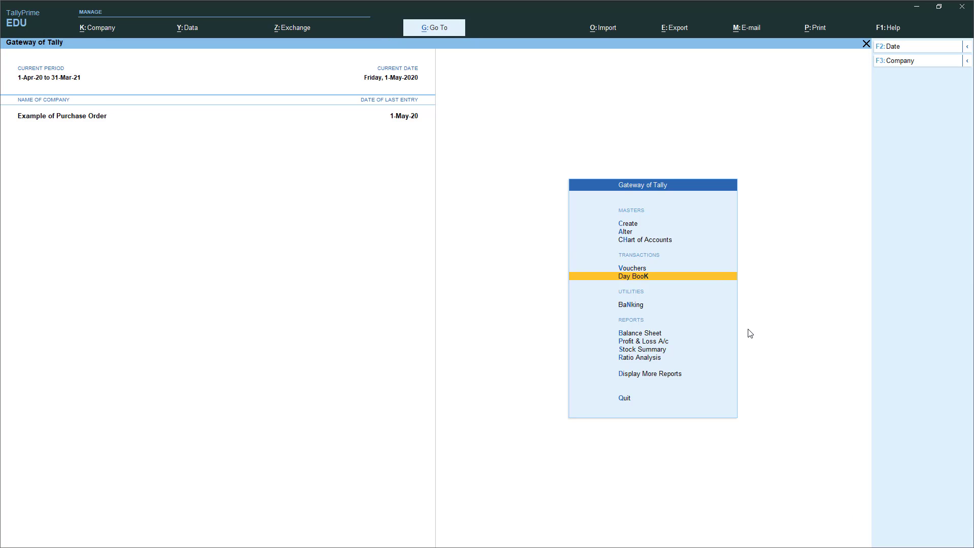
pyautogui.press('Return')
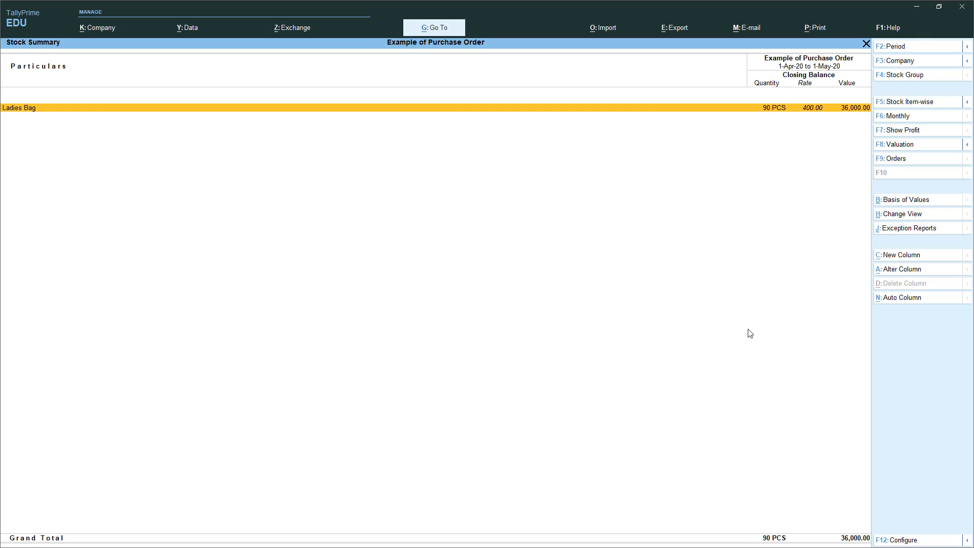
pyautogui.press('Escape')
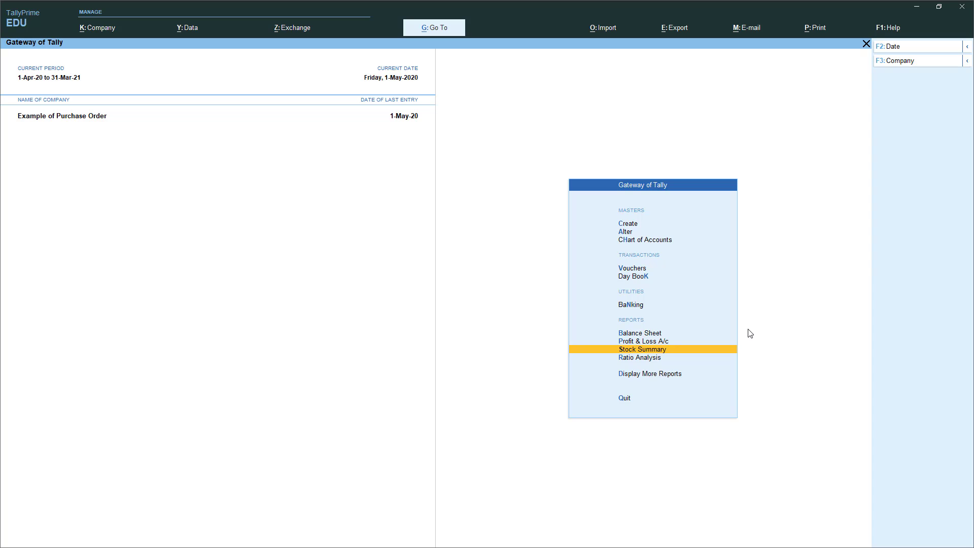
# - Open the Statements of Inventory among the additional reports
pyautogui.press('Down')
pyautogui.press('Down')
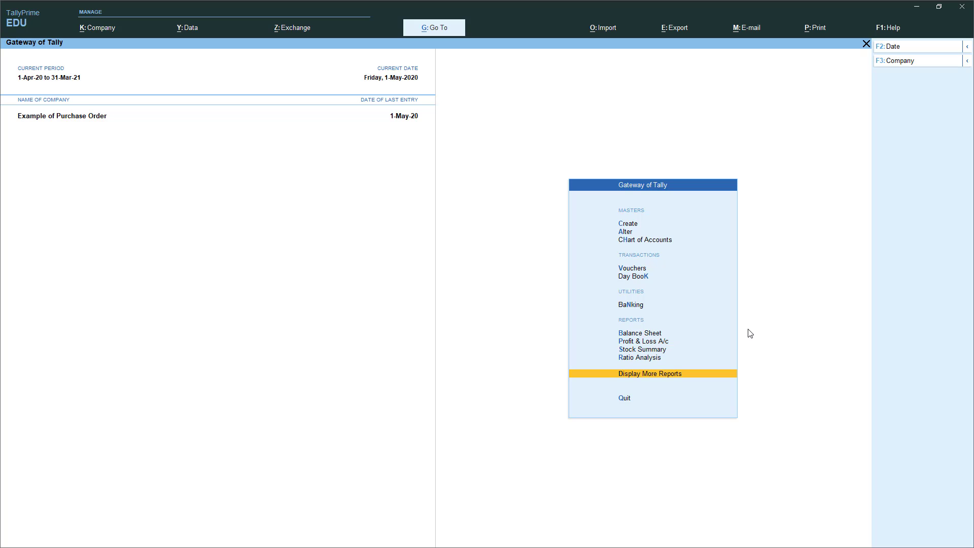
pyautogui.press('Return')
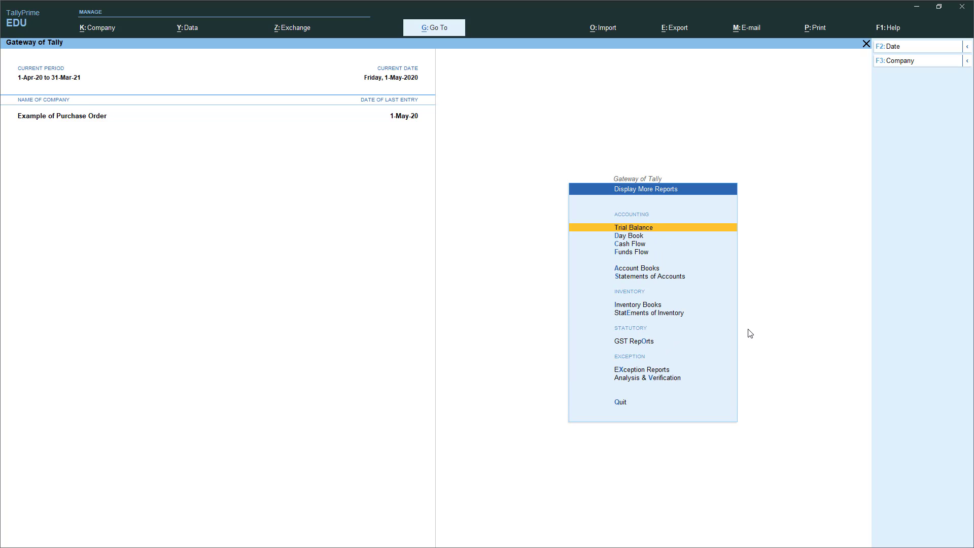
pyautogui.press('Down')
pyautogui.press('Down')
pyautogui.press('Down')
pyautogui.press('Down')
pyautogui.press('Down')
pyautogui.press('Down')
pyautogui.press('Down')
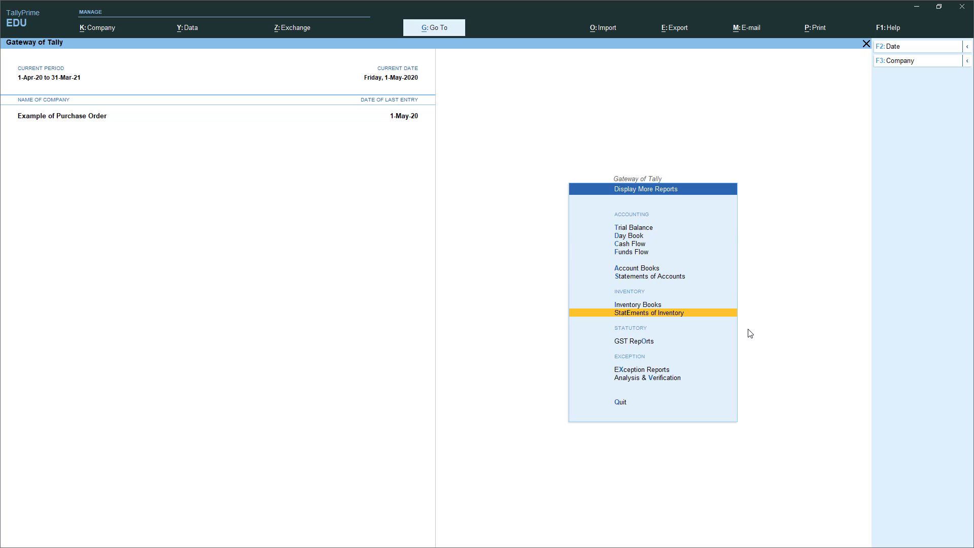
pyautogui.press('Return')
# - Display the Purchase Order Outstandings report for all orders
pyautogui.press('Down')
pyautogui.press('Down')
pyautogui.press('Down')
pyautogui.press('Down')
pyautogui.press('Down')
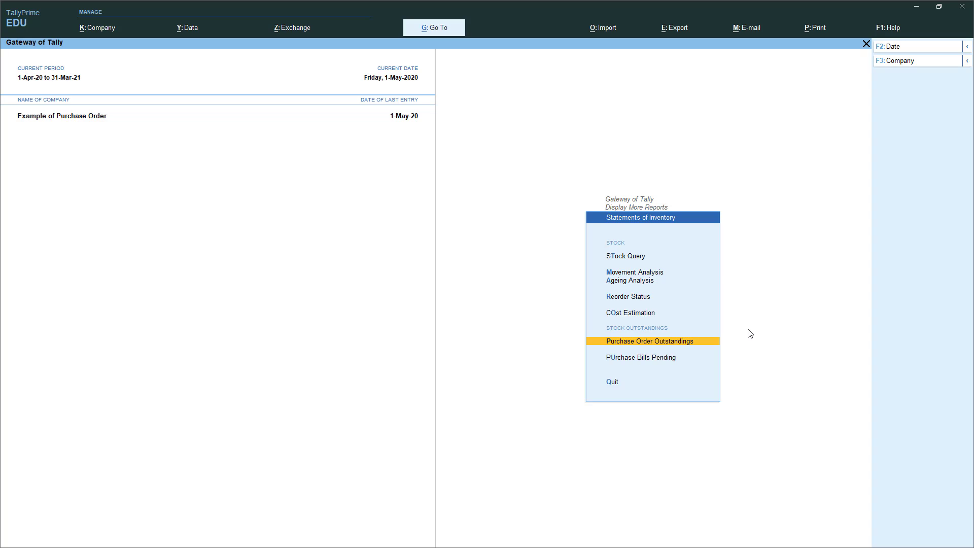
pyautogui.press('Return')
pyautogui.press('Up')
pyautogui.press('Up')
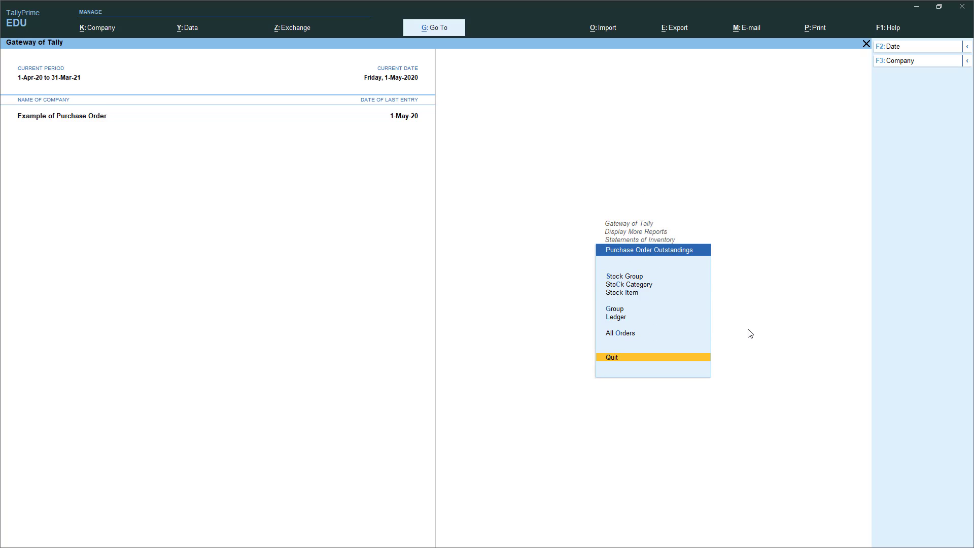
pyautogui.press('Return')
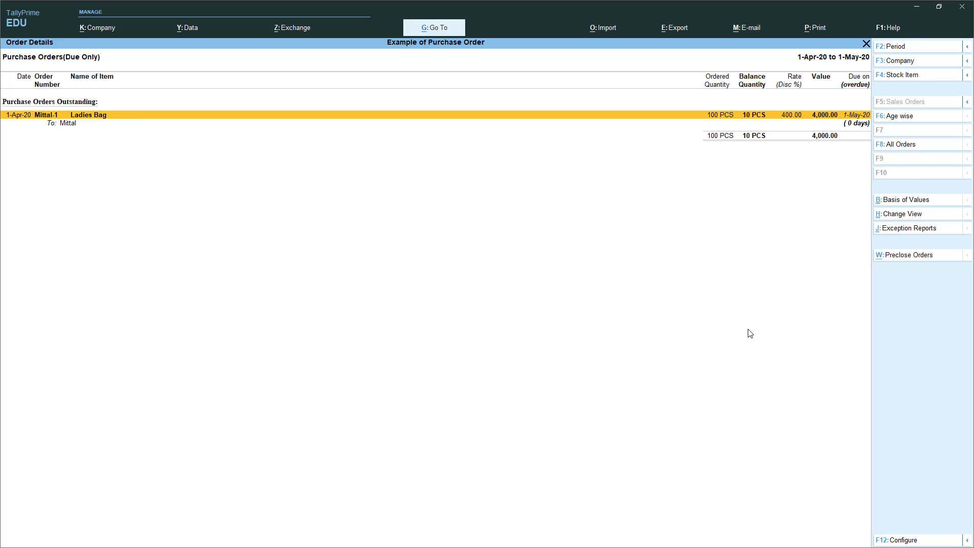
# - Start preclosing the outstanding Ladies Bag order with a pre-close quantity of 10 PCS
pyautogui.click(890, 256)
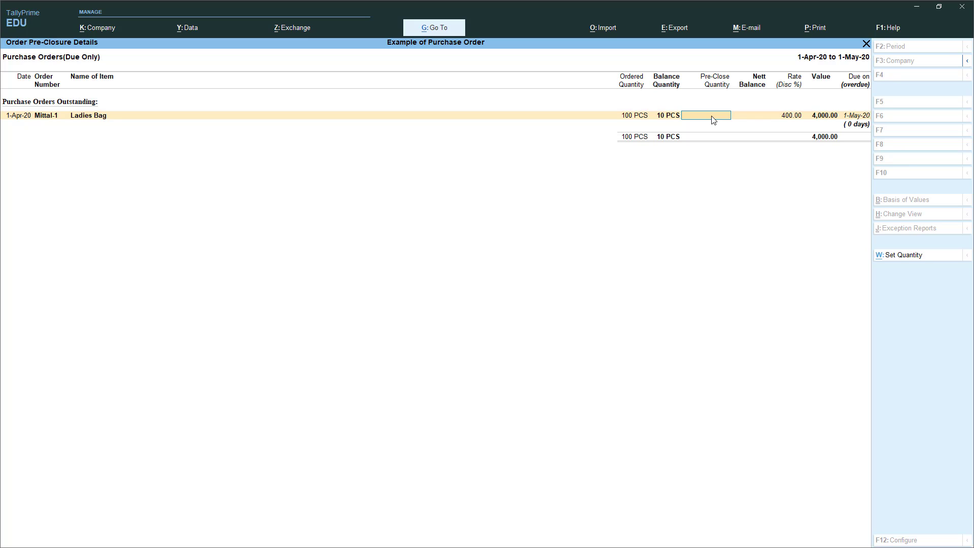
pyautogui.write('0')
pyautogui.press('Return')
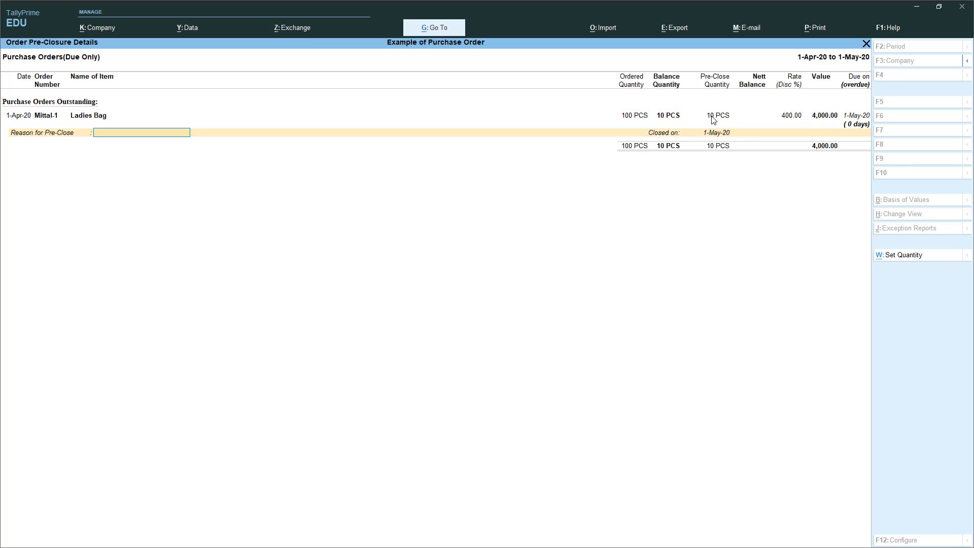
# - Enter "Not required" as the pre-close reason and accept the order pre-closure
pyautogui.press('Return')
pyautogui.press('BackSpace')
pyautogui.write('Not required')
pyautogui.press('Return')
pyautogui.press('Return')
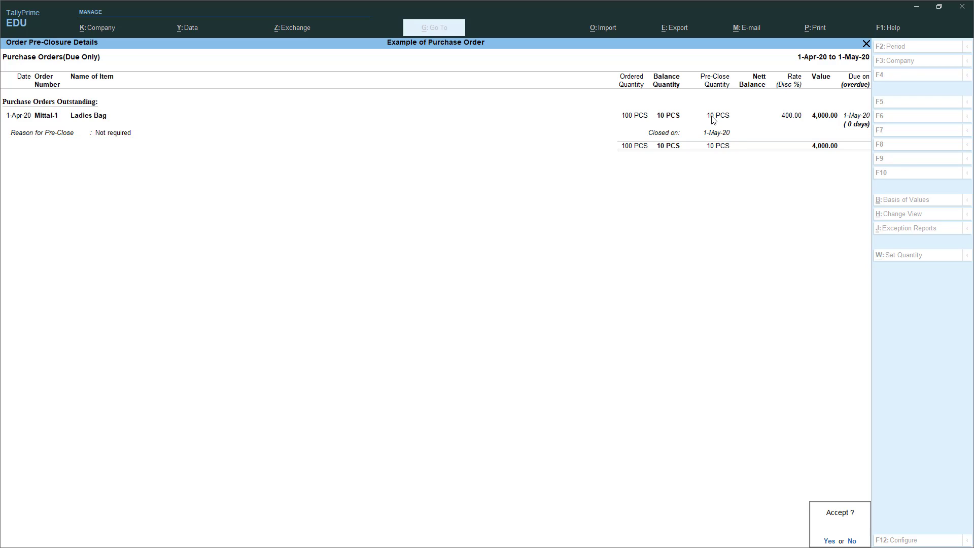
pyautogui.press('Return')
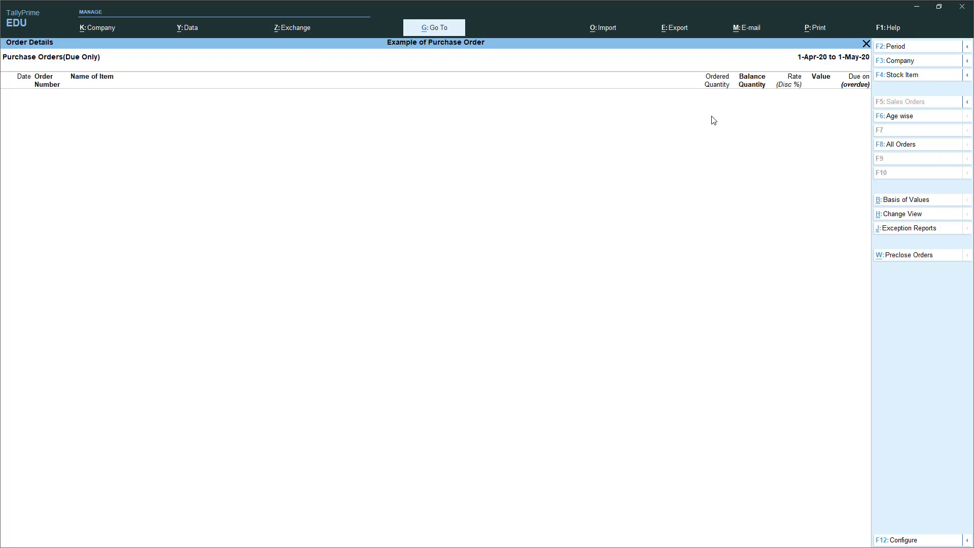
# - Check the Purchase Bills Pending report for goods received without bills, and return to the Gateway of Tally
pyautogui.press('Escape')
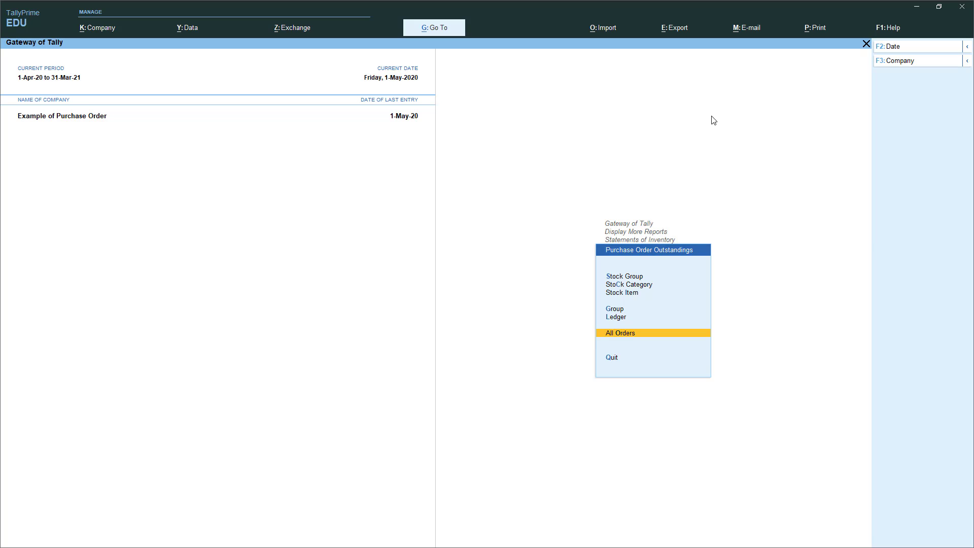
pyautogui.press('Escape')
pyautogui.press('Down')
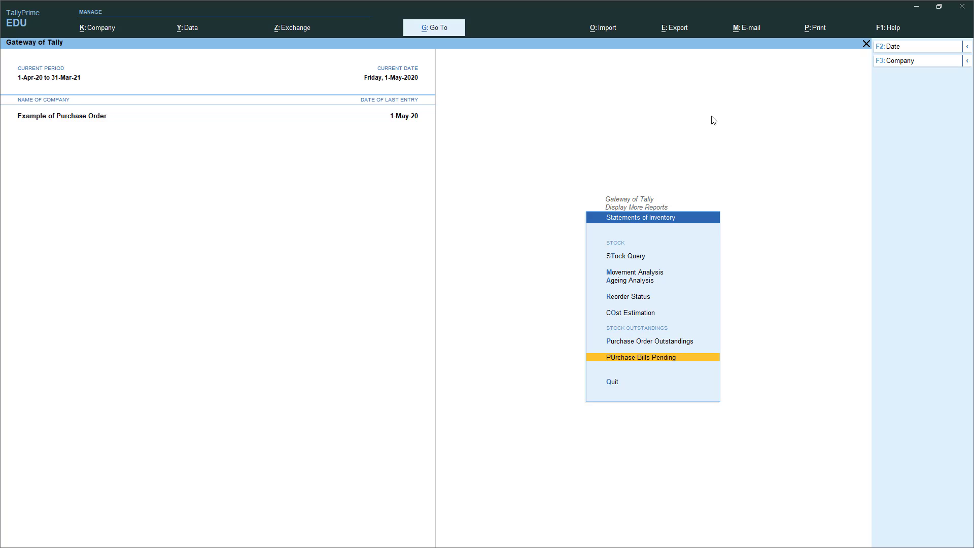
pyautogui.press('Return')
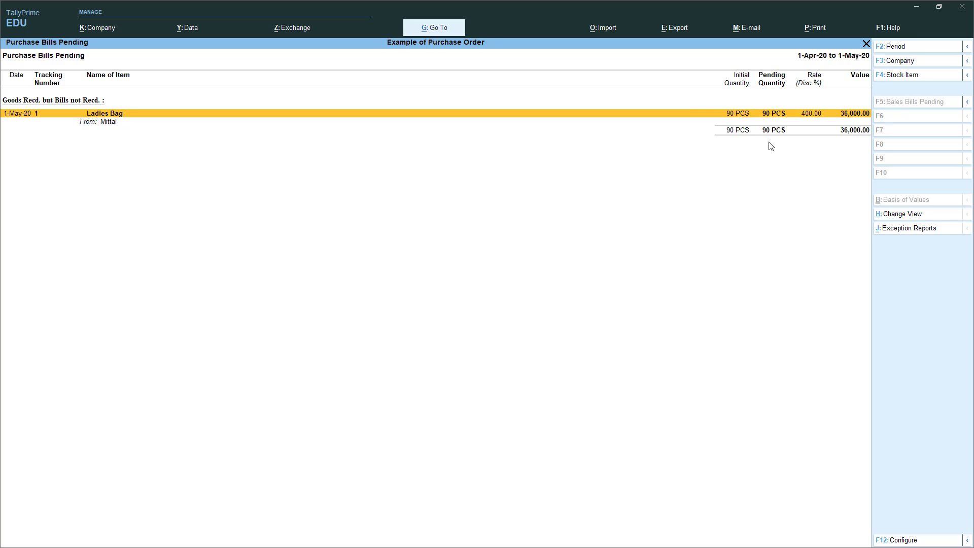
pyautogui.press('Escape')
pyautogui.press('Escape')
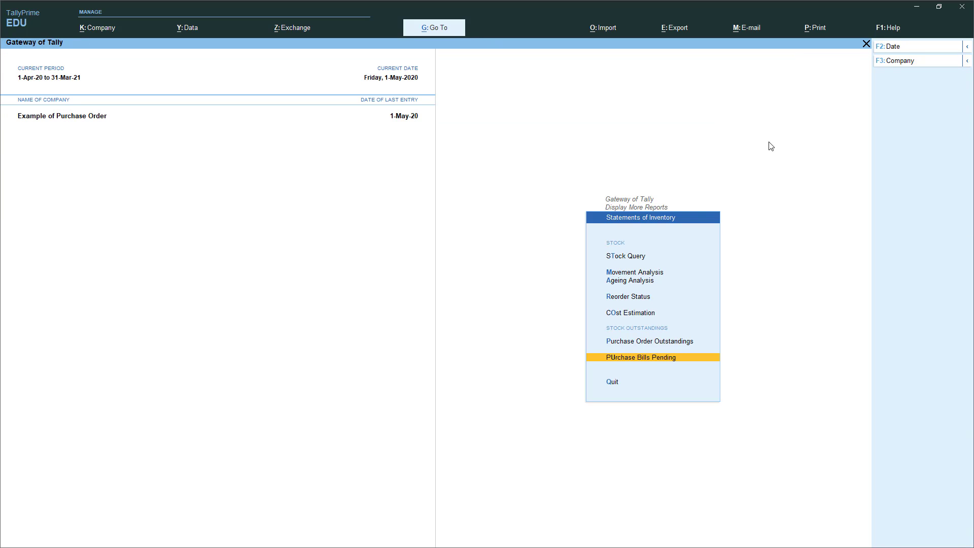
pyautogui.press('Escape')
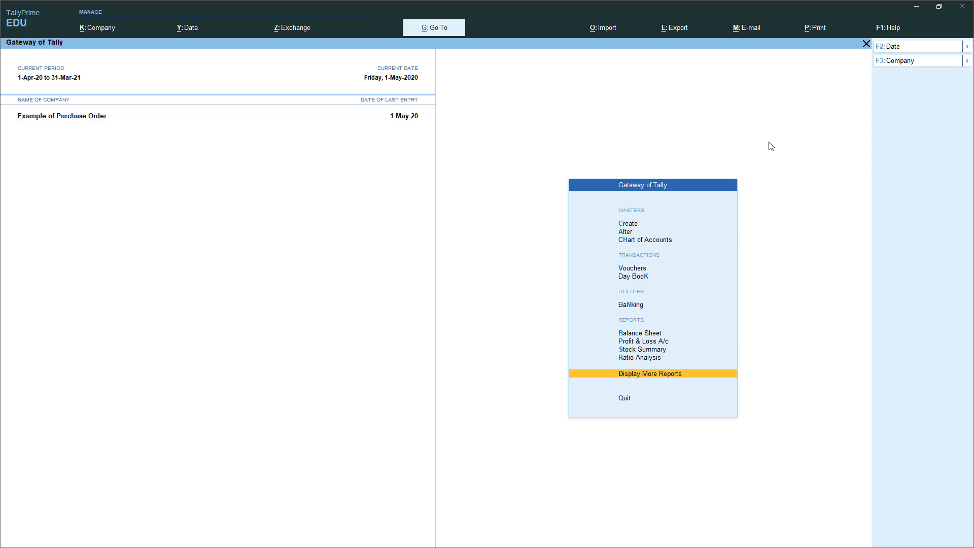
# - Examine the Sundry Creditors group in the detailed Balance Sheet for purchase bills to come, and return to the Gateway of Tally
pyautogui.press('Up')
pyautogui.press('Up')
pyautogui.press('Up')
pyautogui.press('Return')
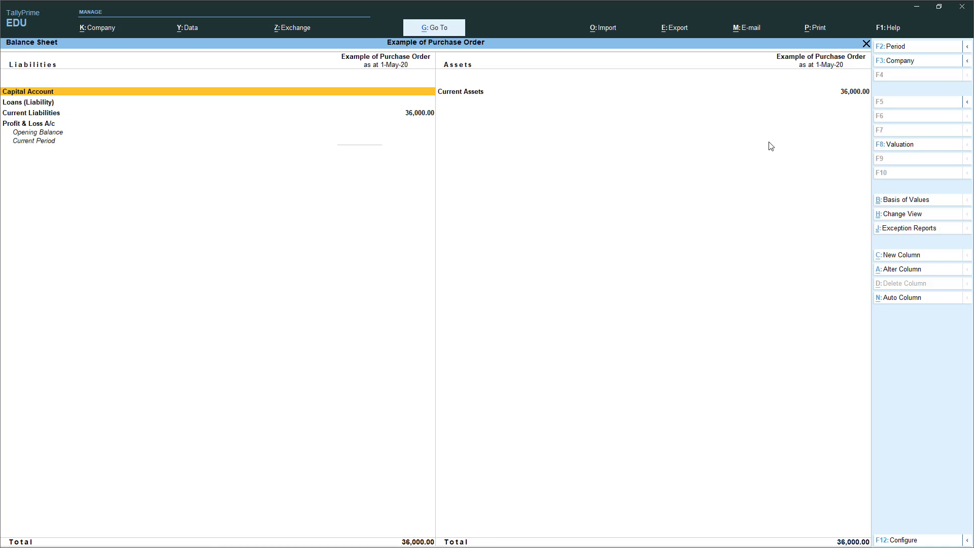
pyautogui.hotkey('alt', 'F5')
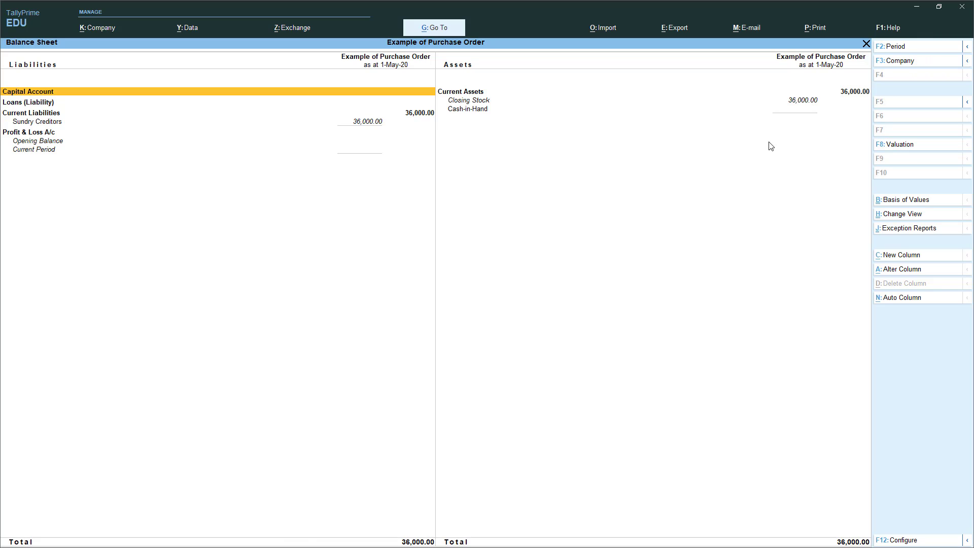
pyautogui.press('Down')
pyautogui.press('Down')
pyautogui.press('Down')
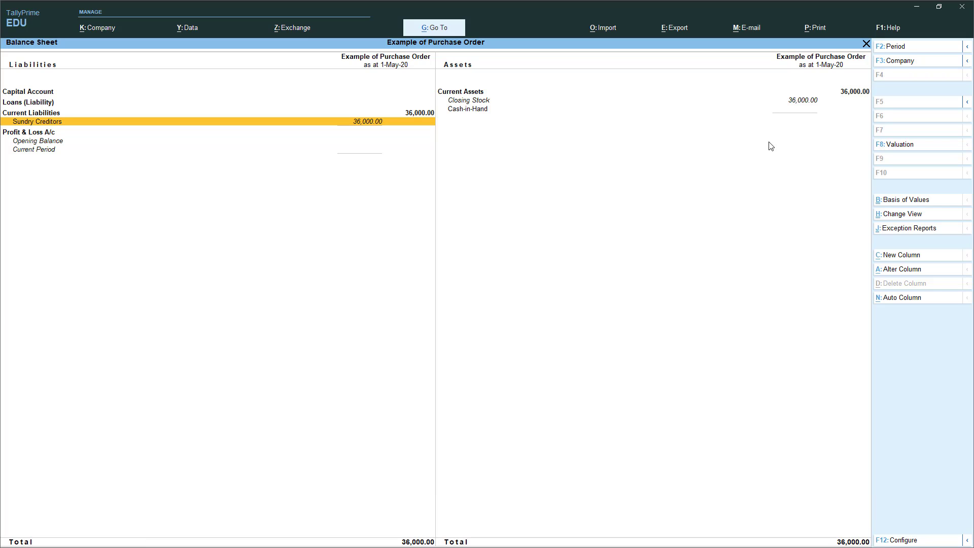
pyautogui.press('Return')
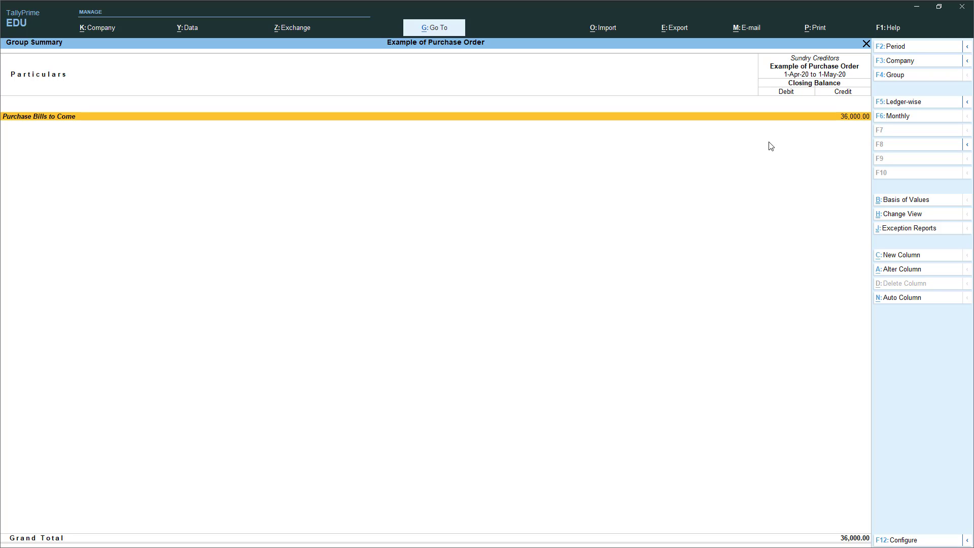
pyautogui.press('Escape')
pyautogui.press('Escape')
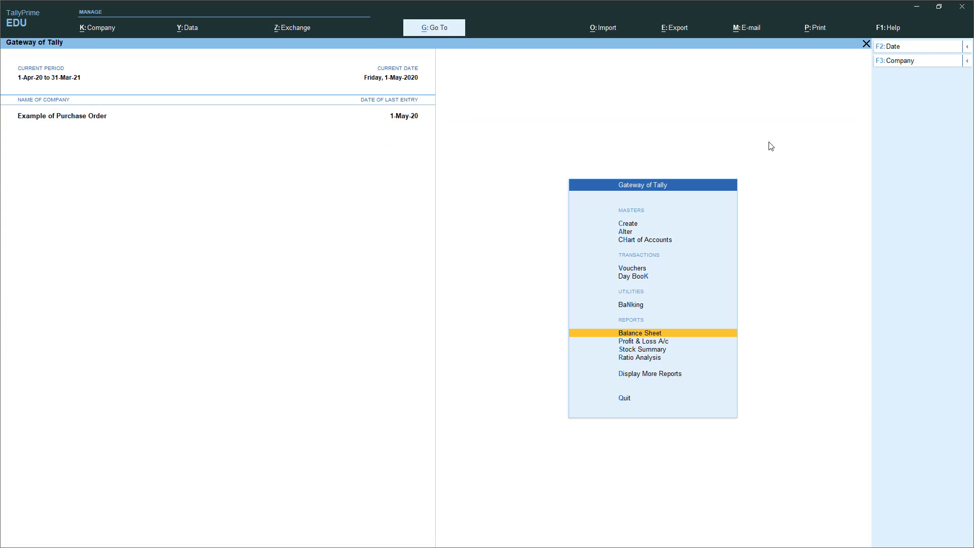
# - Start a Purchase voucher with supplier invoice number 453 dated 1-May-20
pyautogui.press('Up')
pyautogui.press('Up')
pyautogui.press('Up')
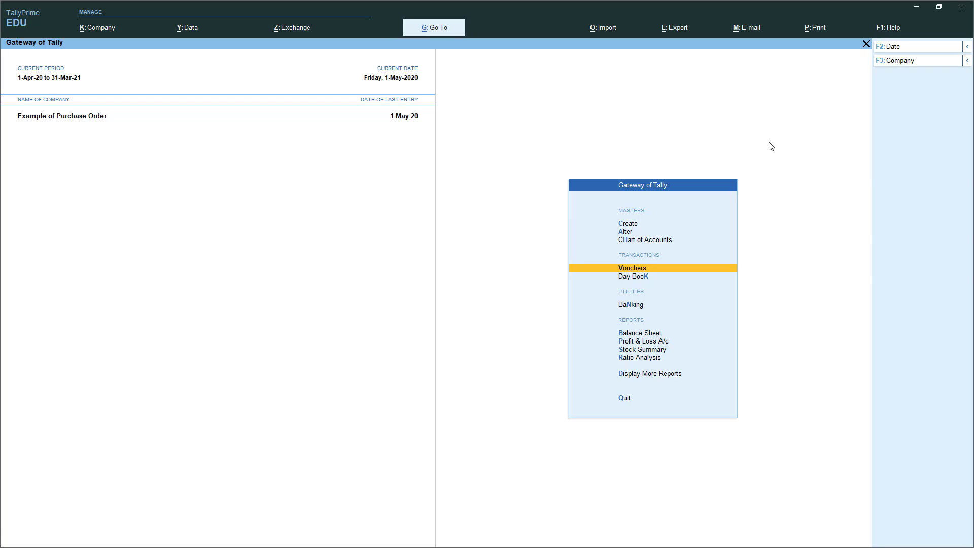
pyautogui.press('Return')
pyautogui.press('F9')
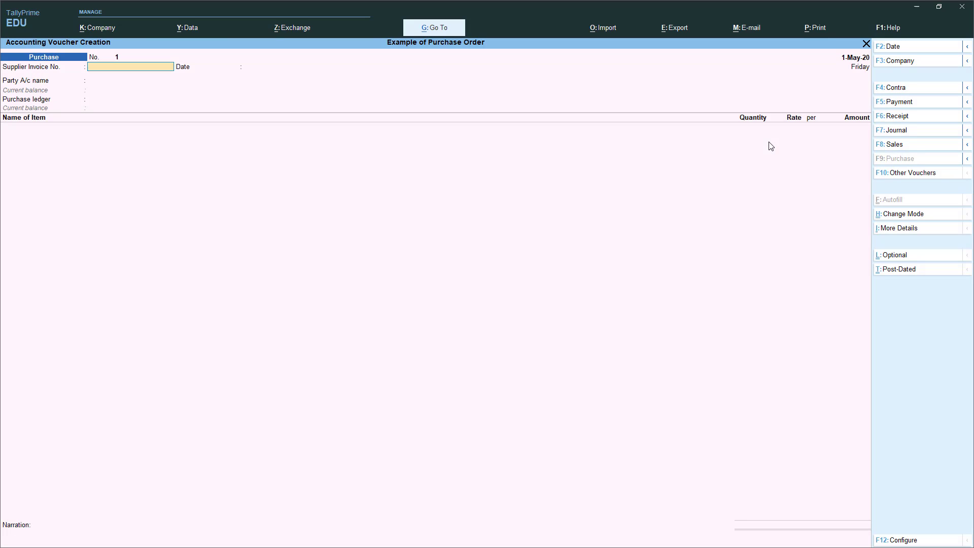
pyautogui.press('Return')
pyautogui.press('Return')
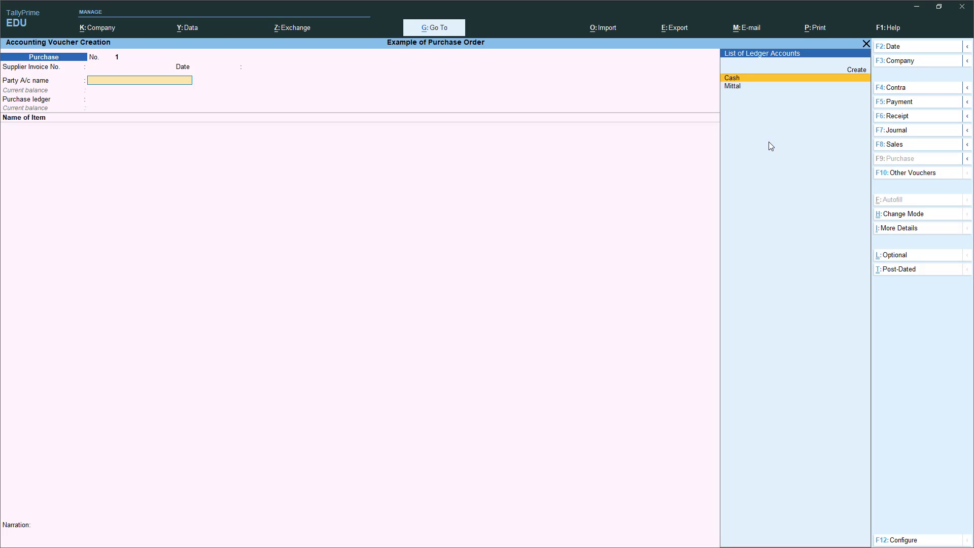
pyautogui.press('Down')
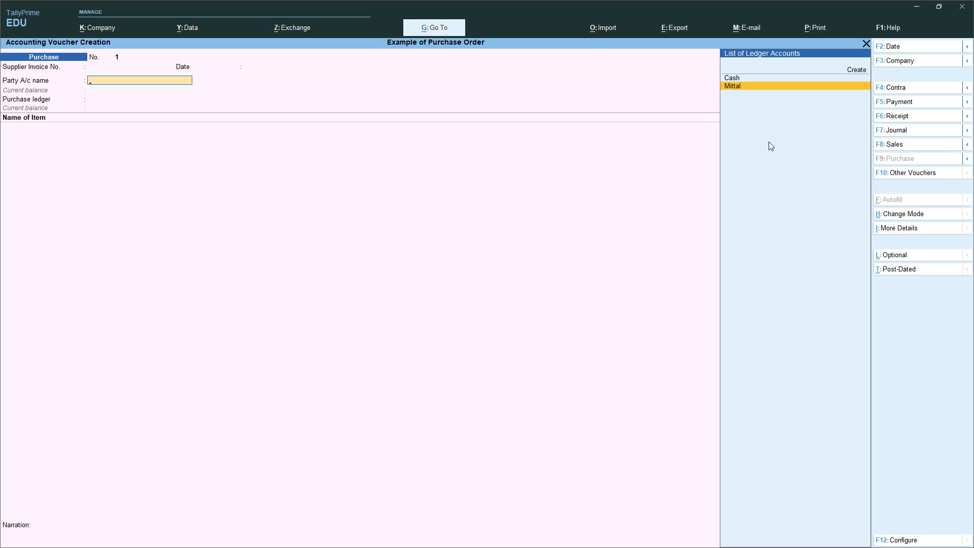
pyautogui.press('BackSpace')
pyautogui.press('BackSpace')
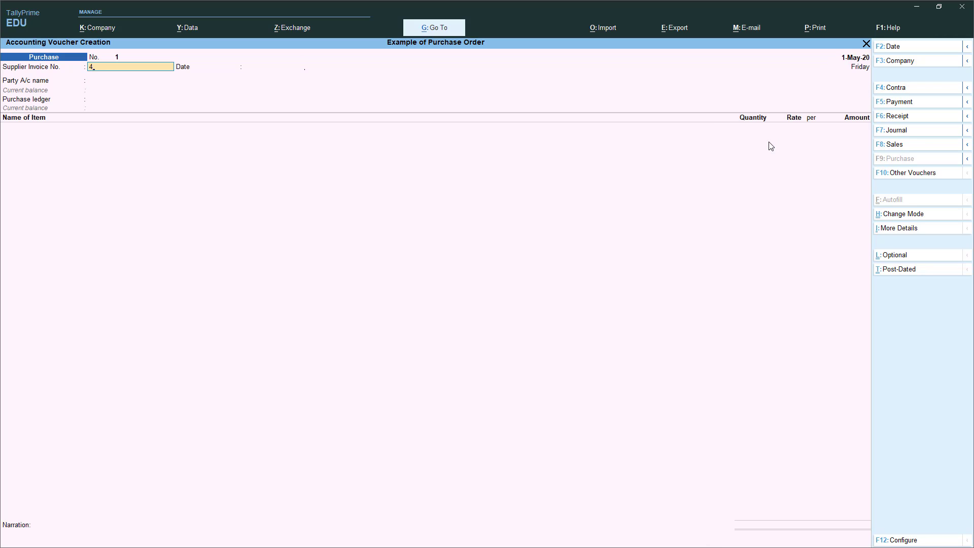
pyautogui.write('3')
pyautogui.press('Return')
pyautogui.press('Return')
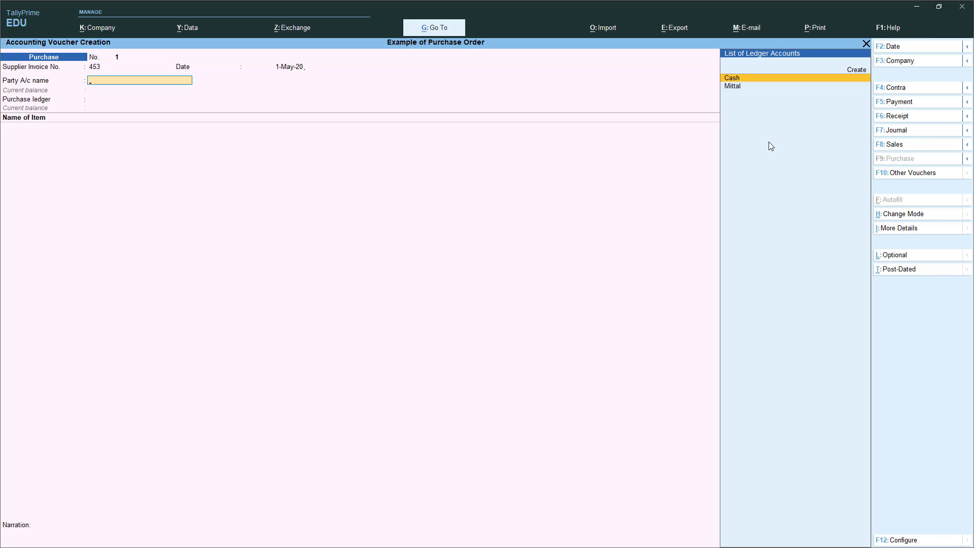
# - Choose the supplier's ledger as the party account and link the purchase to receipt note 1 of 1-May-20
pyautogui.press('Down')
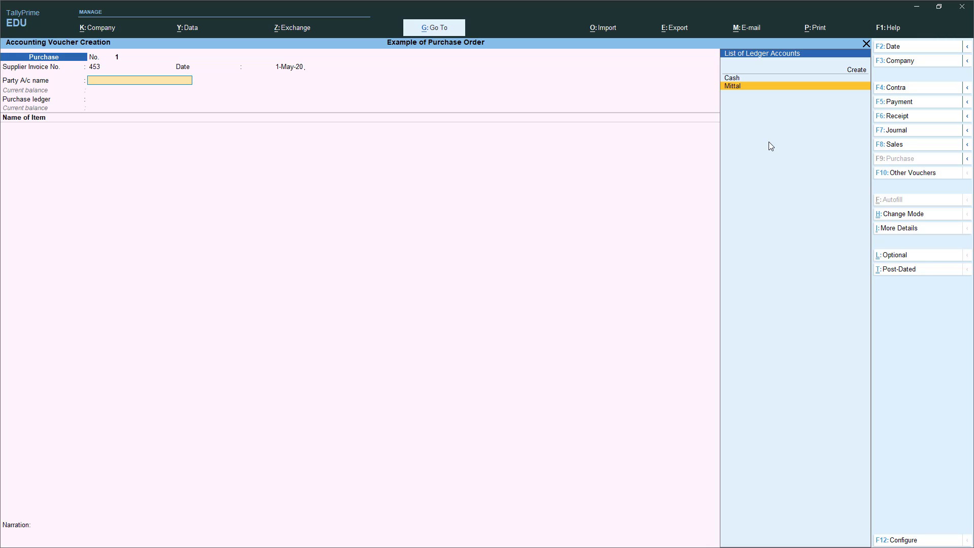
pyautogui.press('Return')
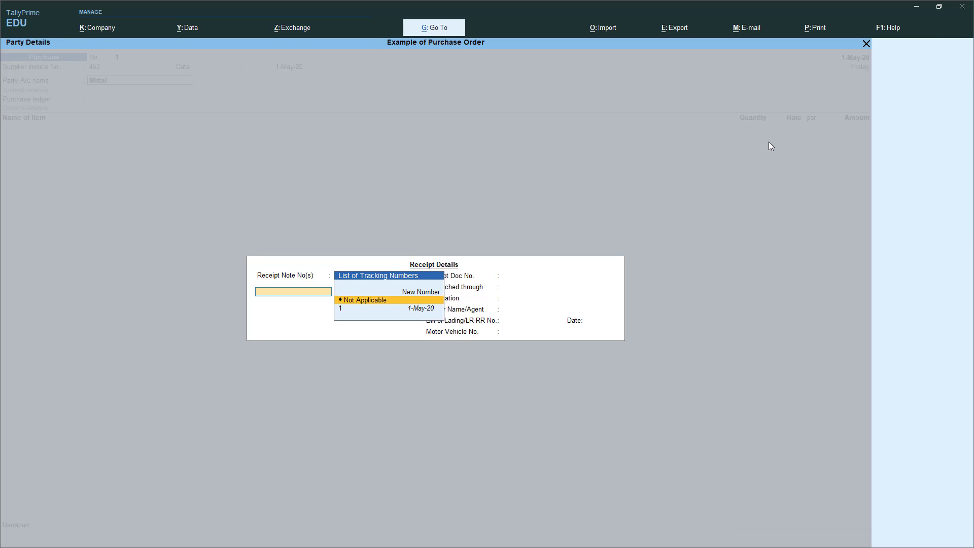
pyautogui.press('Down')
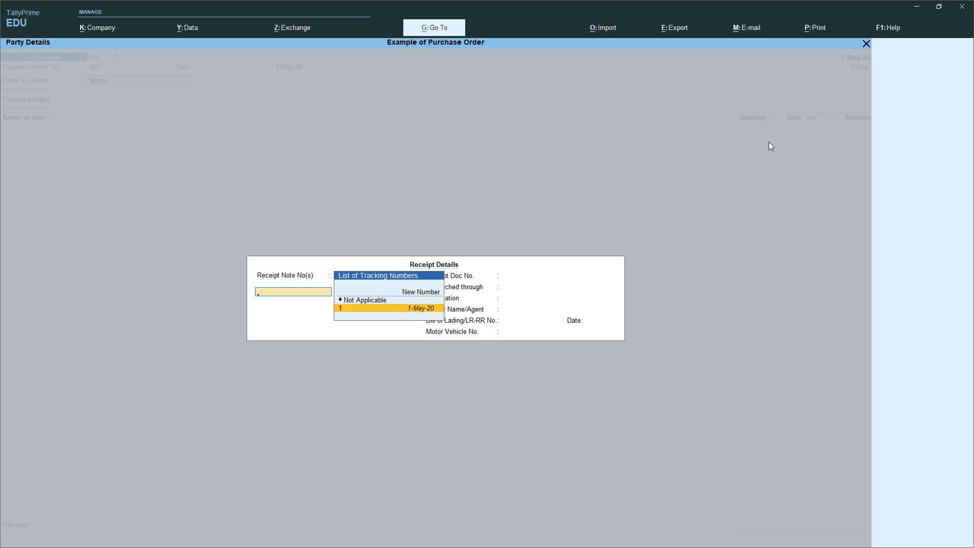
pyautogui.press('Return')
pyautogui.press('Return')
pyautogui.press('Return')
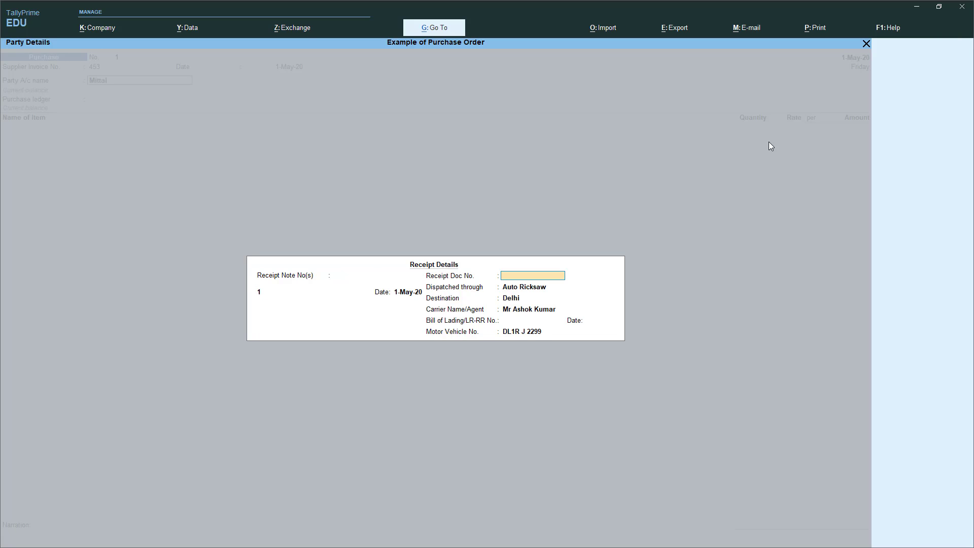
# - Accept the dispatch details and the supplier's party details filled in from the receipt note, and open the Ladies Bag item allocation
pyautogui.press('Return')
pyautogui.press('Return')
pyautogui.press('Return')
pyautogui.press('Return')
pyautogui.press('Return')
pyautogui.press('Return')
pyautogui.press('Return')
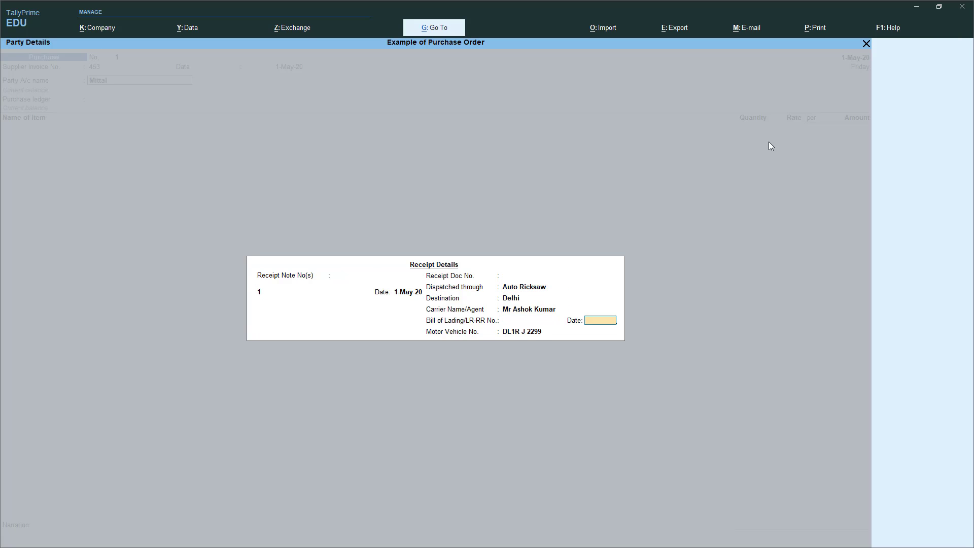
pyautogui.press('Return')
pyautogui.press('Return')
pyautogui.press('Return')
pyautogui.press('Return')
pyautogui.press('Return')
pyautogui.press('Return')
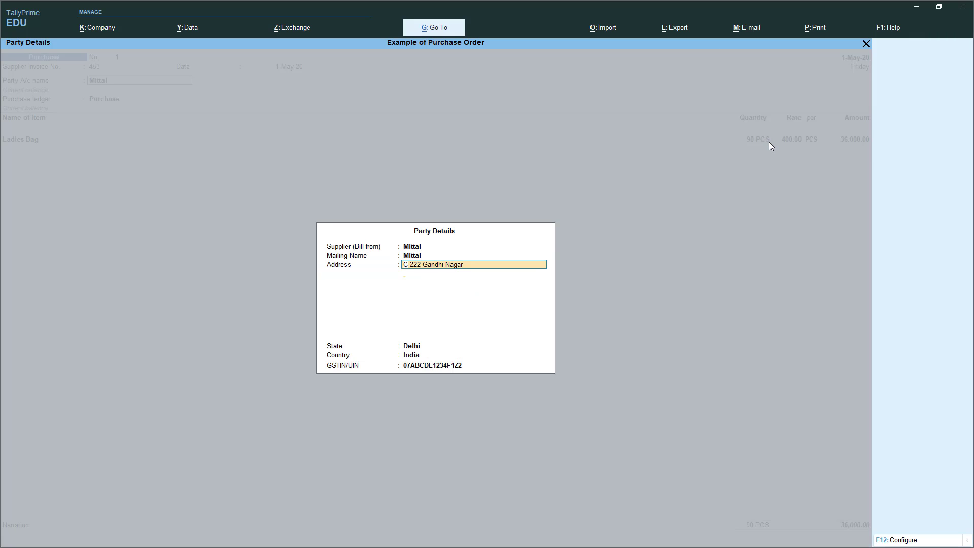
pyautogui.press('Return')
pyautogui.press('Return')
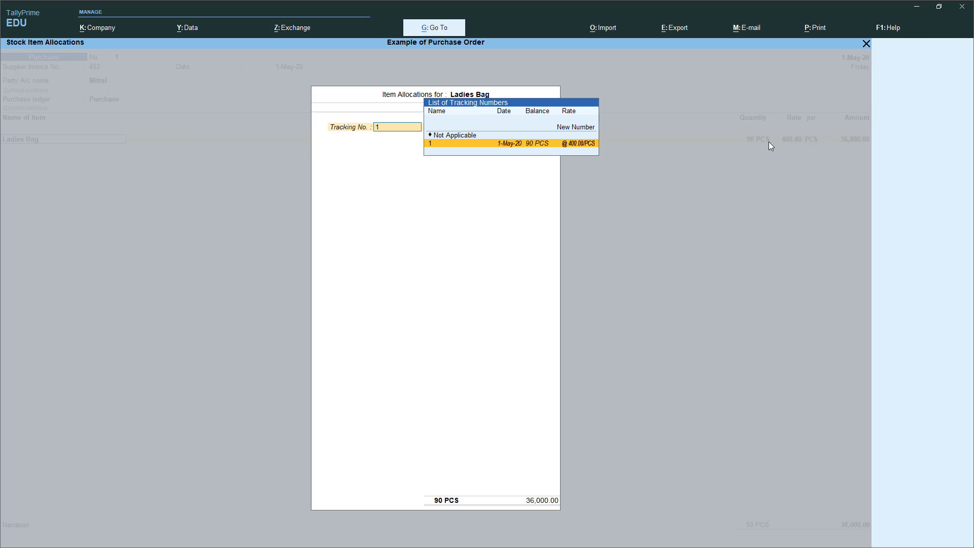
# - Allocate 50 PCS of Ladies Bag against tracking number 1 and finish the item list
pyautogui.press('Return')
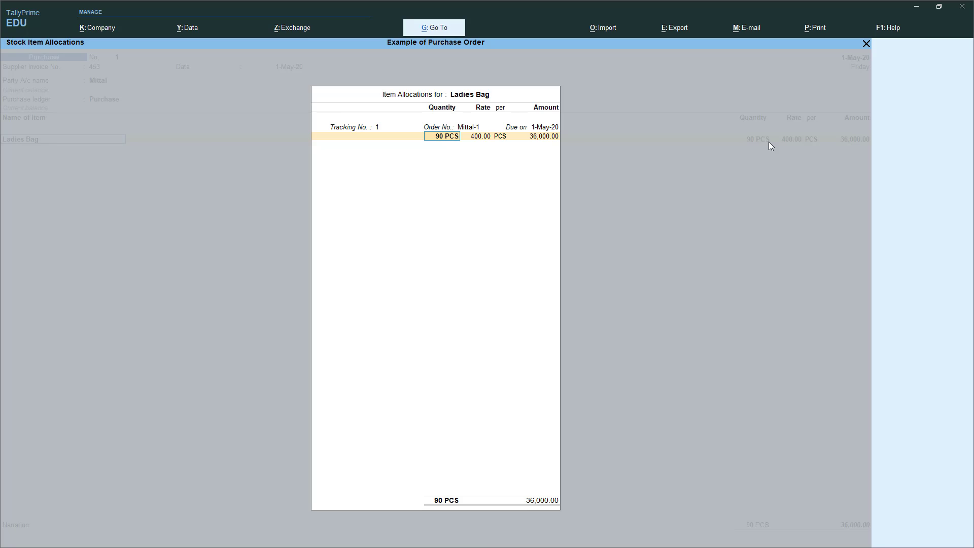
pyautogui.write('50')
pyautogui.press('Return')
pyautogui.press('Return')
pyautogui.press('Return')
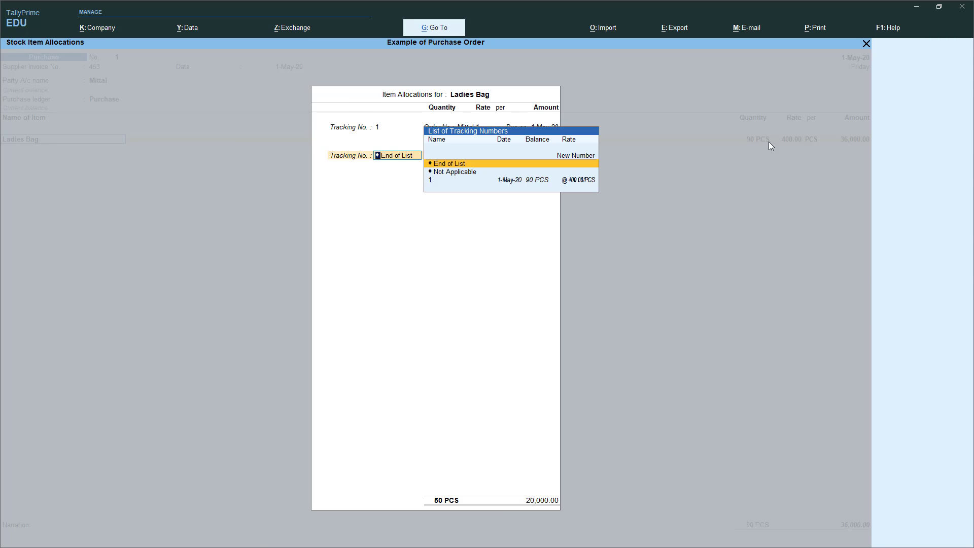
pyautogui.press('Return')
pyautogui.press('Return')
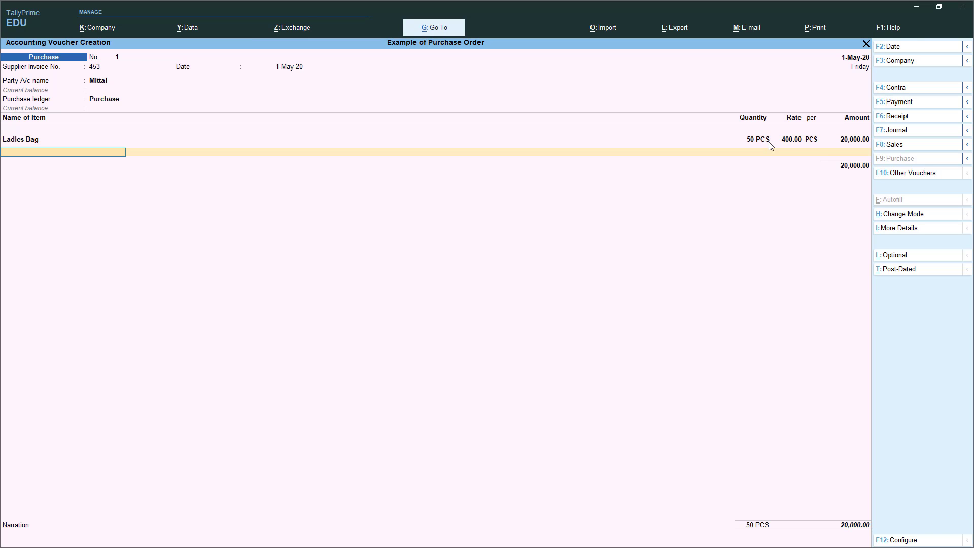
pyautogui.press('Return')
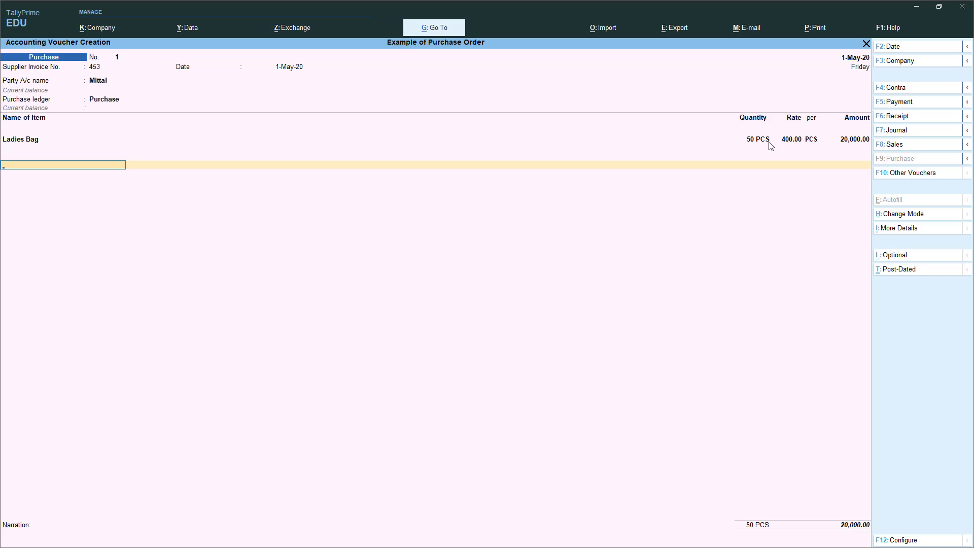
# - Accept the bill-wise details with New Ref 453 and no credit period, save the Purchase voucher, and return to the Gateway of Tally
pyautogui.press('Return')
pyautogui.press('Return')
pyautogui.press('Return')
pyautogui.press('Return')
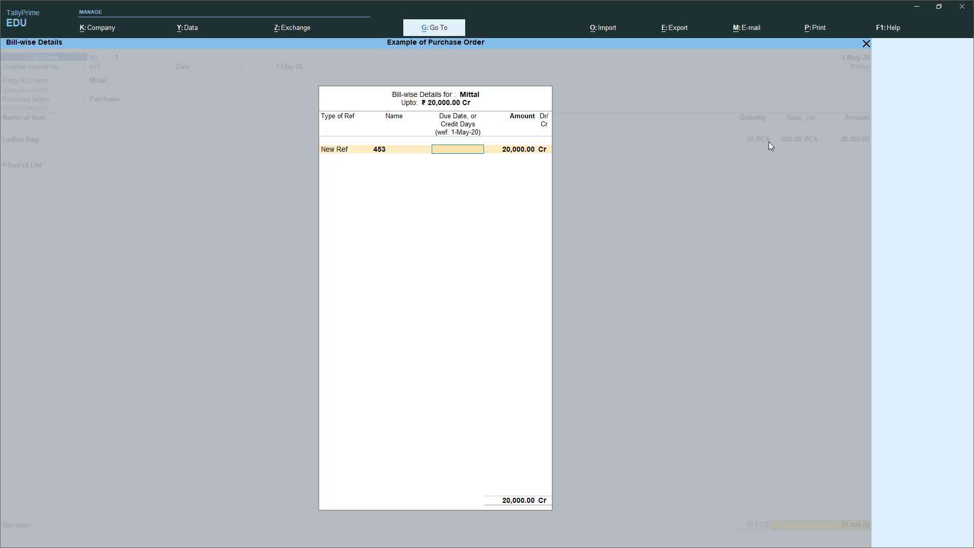
pyautogui.press('Return')
pyautogui.press('Return')
pyautogui.press('Return')
pyautogui.press('Return')
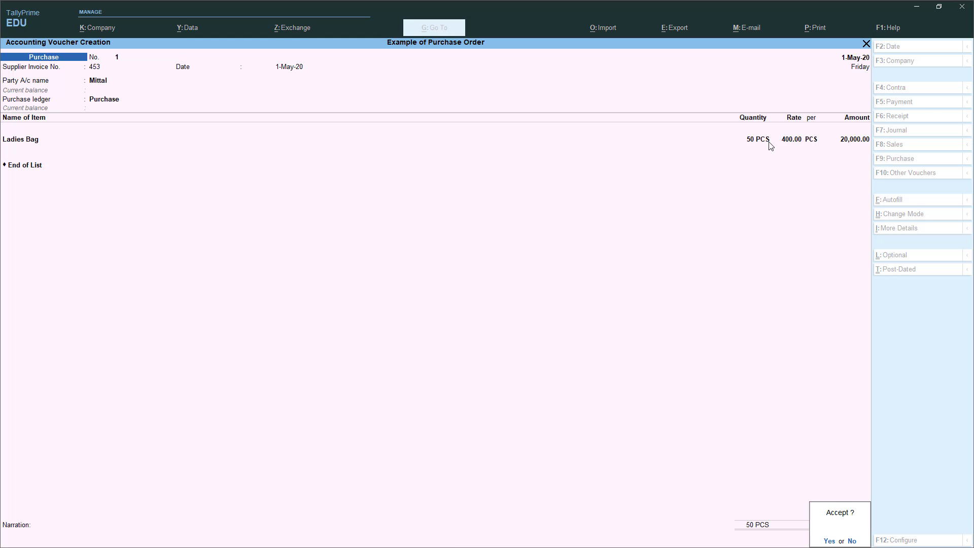
pyautogui.press('Return')
pyautogui.press('Escape')
pyautogui.press('Return')
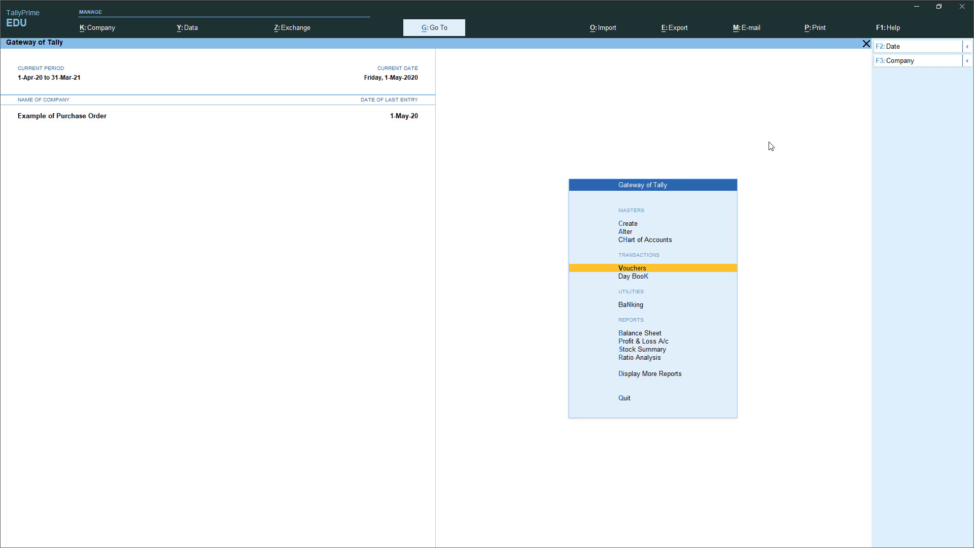
# - Check the Purchase Bills Pending report for the Ladies Bag quantity still unbilled, and return to the Gateway of Tally
pyautogui.press('Down')
pyautogui.press('Down')
pyautogui.press('Down')
pyautogui.press('Down')
pyautogui.press('Down')
pyautogui.press('Down')
pyautogui.press('Down')
pyautogui.press('Return')
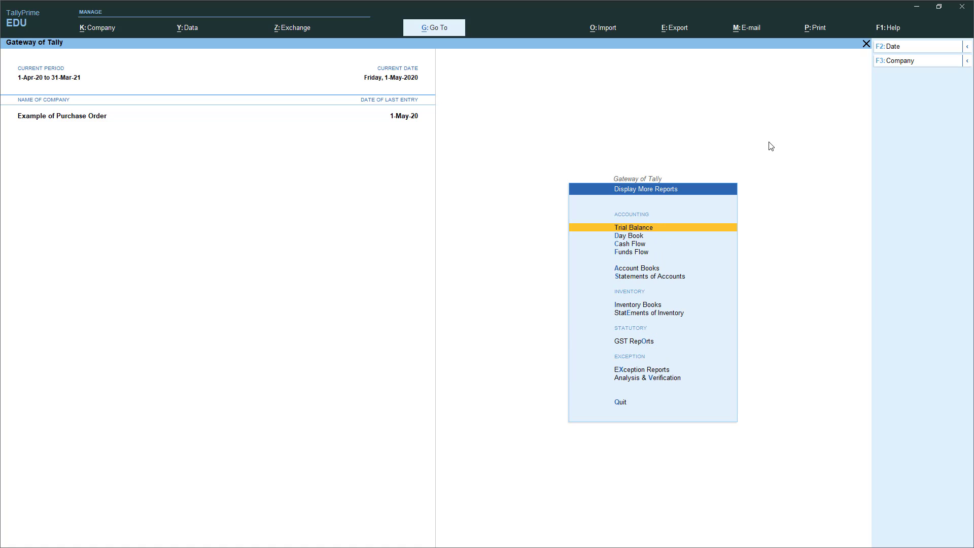
pyautogui.press('Up')
pyautogui.press('Up')
pyautogui.press('Up')
pyautogui.press('Up')
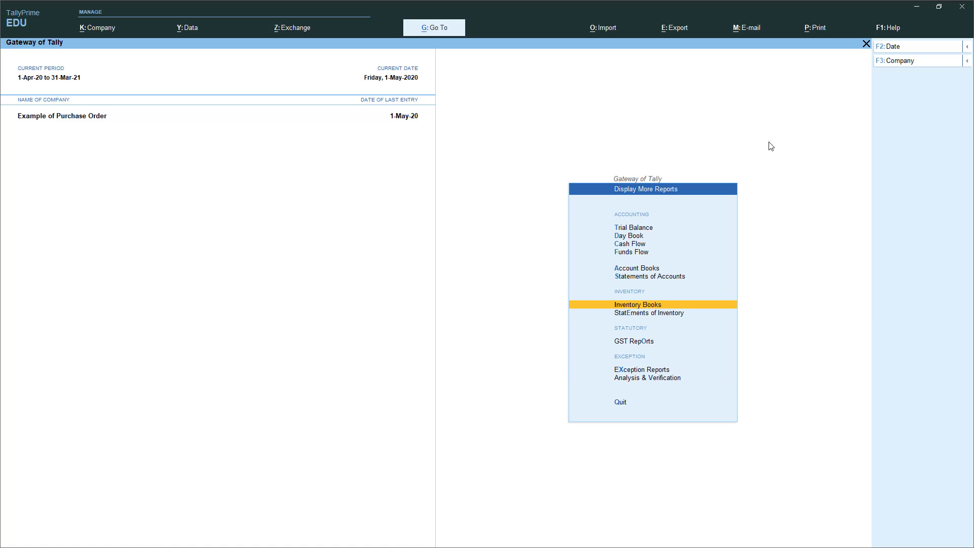
pyautogui.press('Down')
pyautogui.press('Return')
pyautogui.press('Up')
pyautogui.press('Up')
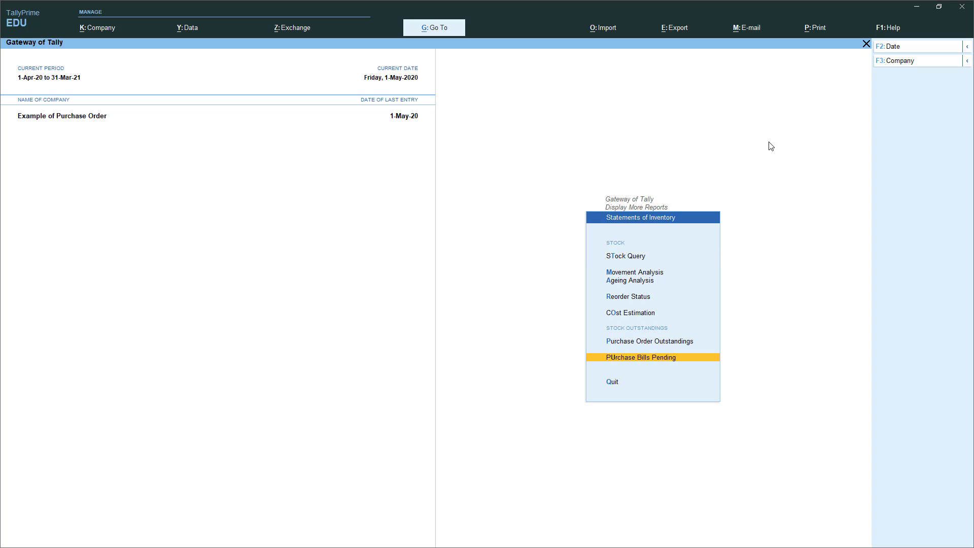
pyautogui.press('Return')
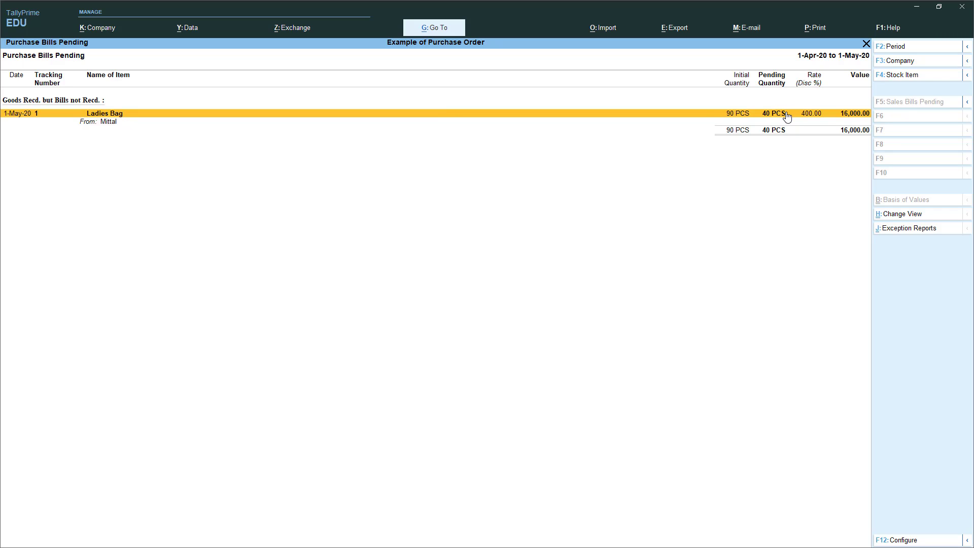
pyautogui.press('Escape')
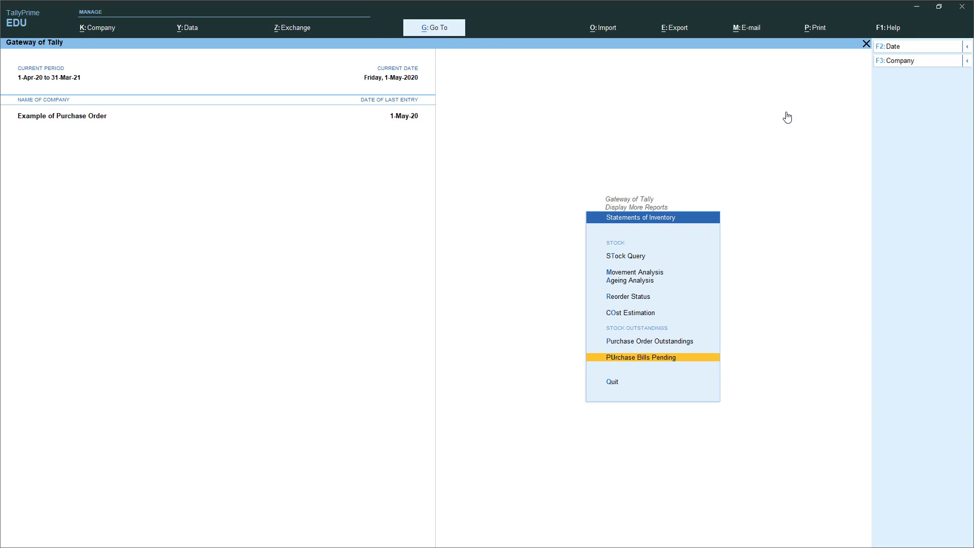
pyautogui.press('Escape')
pyautogui.press('Escape')
# - Review how the Balance Sheet's Sundry Creditors group splits between purchase bills to come and the supplier, and close the reports
pyautogui.press('Up')
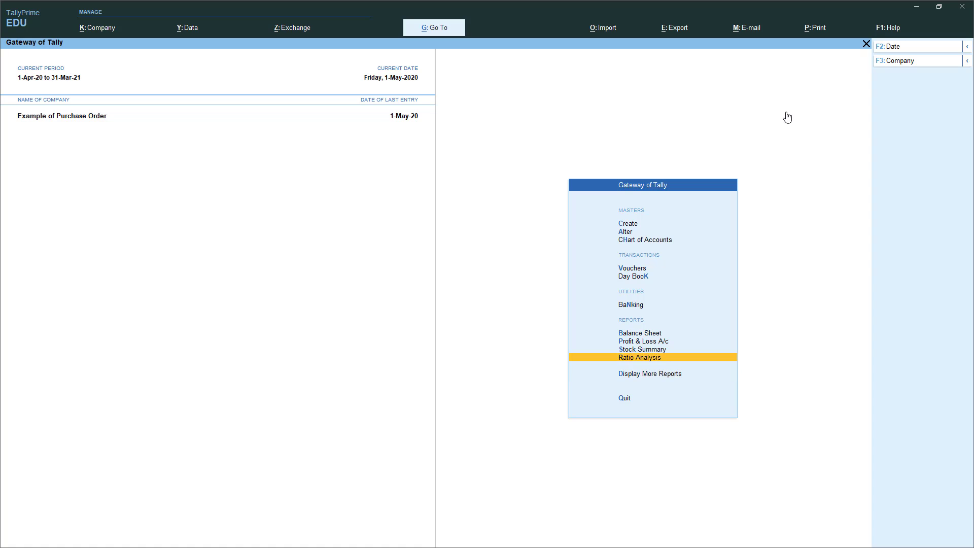
pyautogui.press('Up')
pyautogui.press('Up')
pyautogui.press('Up')
pyautogui.press('Return')
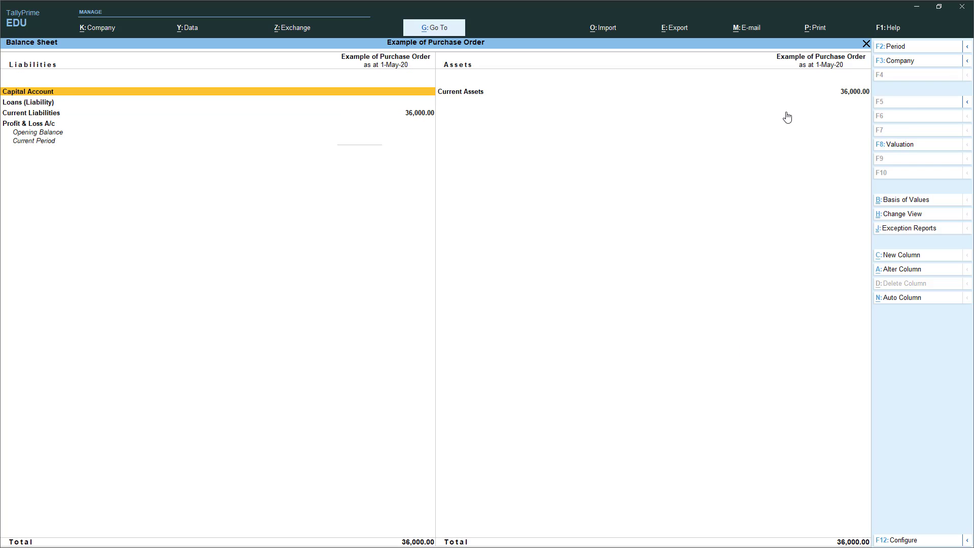
pyautogui.press('Down')
pyautogui.press('Down')
pyautogui.press('Down')
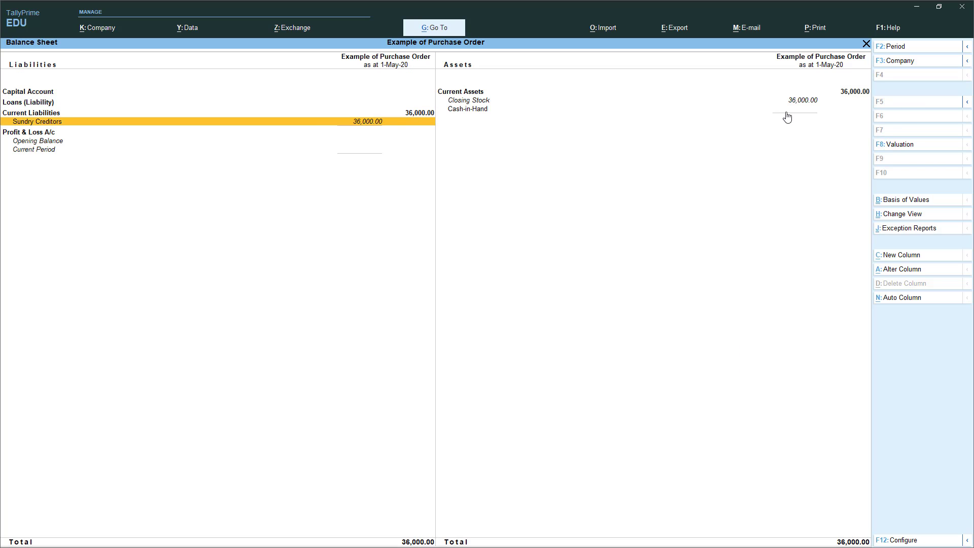
pyautogui.press('Return')
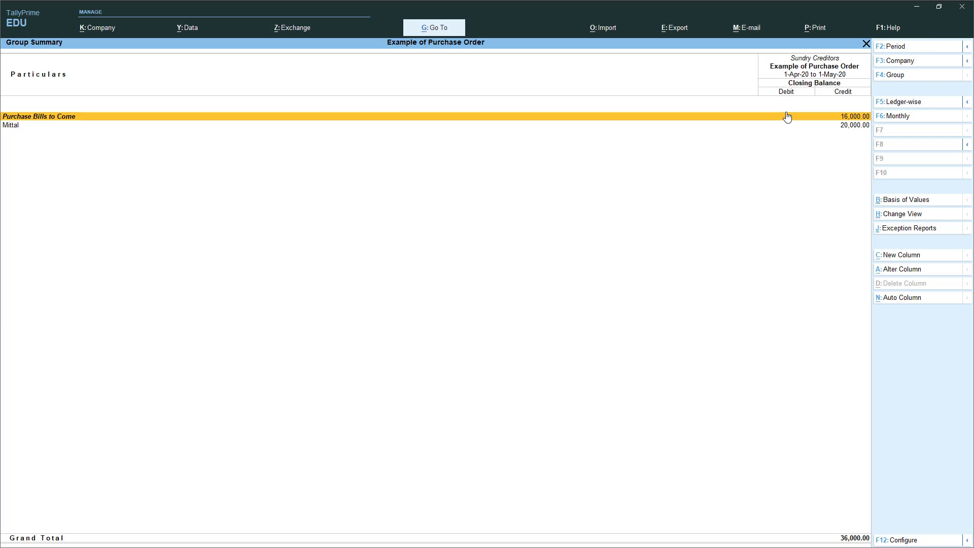
pyautogui.press('Escape')
pyautogui.press('Escape')
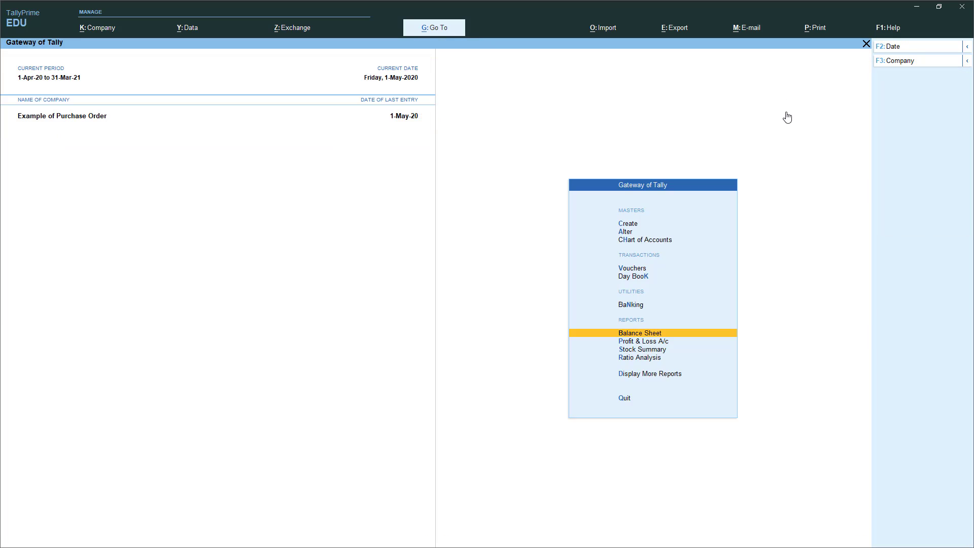
# - Start a new voucher entry from the Gateway of Tally and set the voucher date to 2-5-2020
pyautogui.press('Escape')
pyautogui.press('Escape')
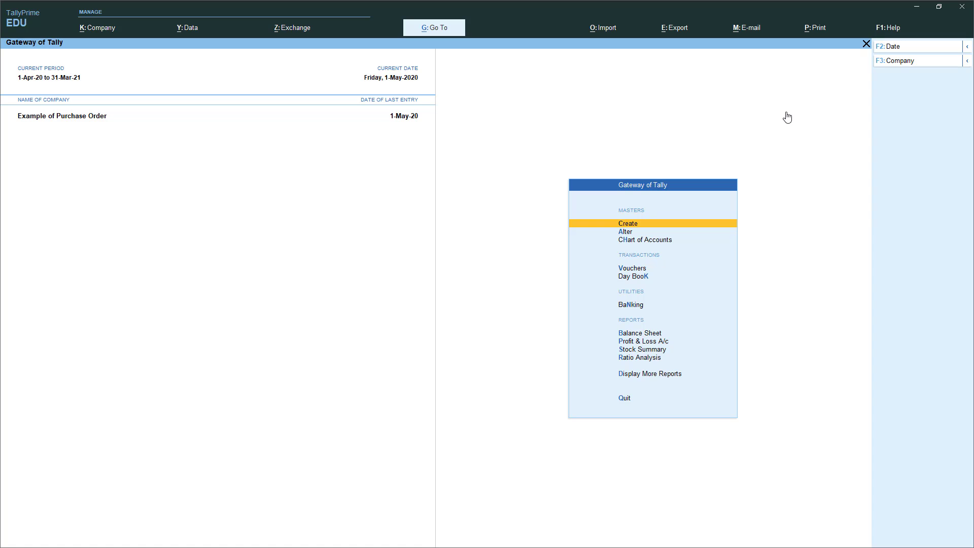
pyautogui.press('Down')
pyautogui.press('Down')
pyautogui.press('Down')
pyautogui.press('Return')
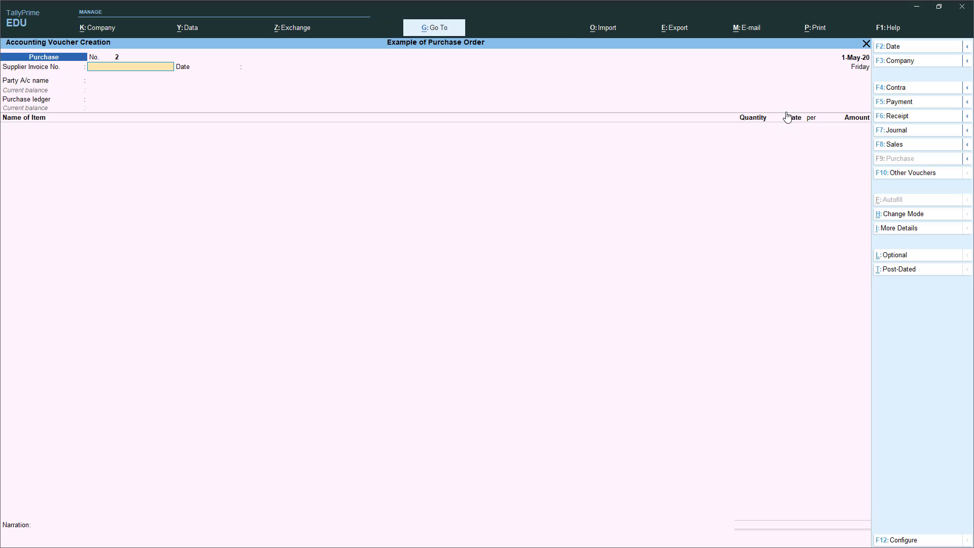
pyautogui.press('F2')
pyautogui.write('2-5-2020')
pyautogui.press('Return')
# - Bring up the voucher type selection and show the inactive voucher types as well
pyautogui.press('F10')
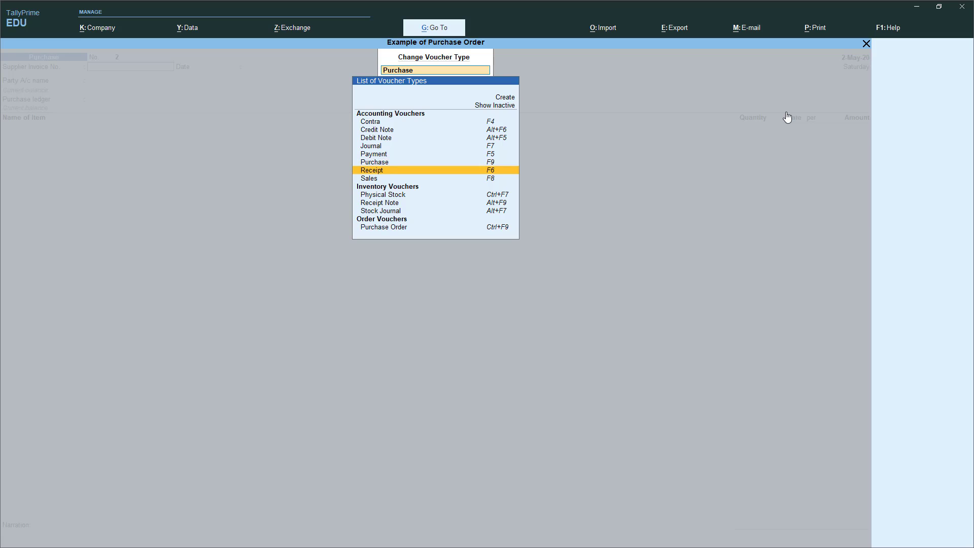
pyautogui.press('Up')
pyautogui.press('Up')
pyautogui.press('Up')
pyautogui.press('Up')
pyautogui.press('Up')
pyautogui.press('Up')
pyautogui.press('Up')
pyautogui.press('Up')
pyautogui.press('Down')
pyautogui.press('Return')
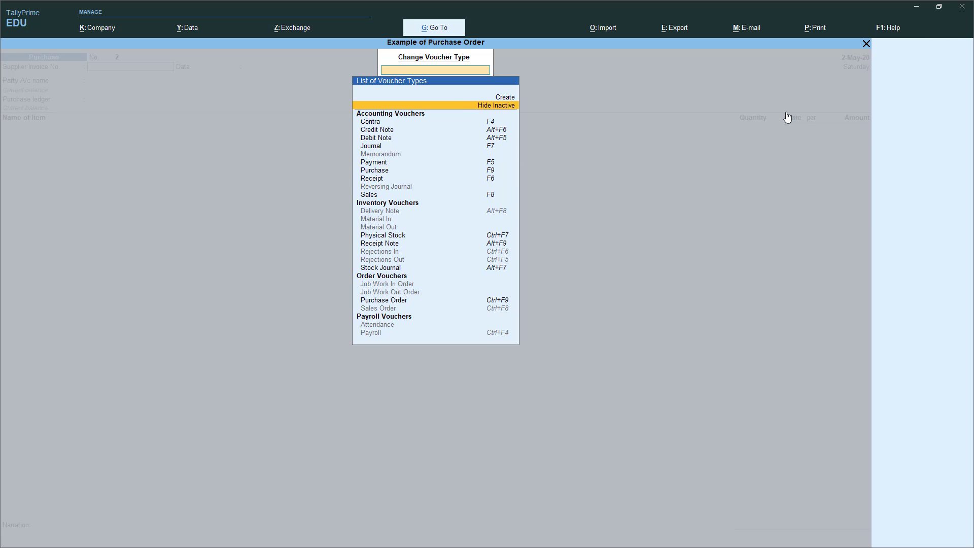
# - Choose the Rejections Out inventory voucher type and activate it
pyautogui.press('Down')
pyautogui.press('Down')
pyautogui.press('Down')
pyautogui.press('Down')
pyautogui.press('Down')
pyautogui.press('Down')
pyautogui.press('Down')
pyautogui.press('Down')
pyautogui.press('Down')
pyautogui.press('Down')
pyautogui.press('Down')
pyautogui.press('Down')
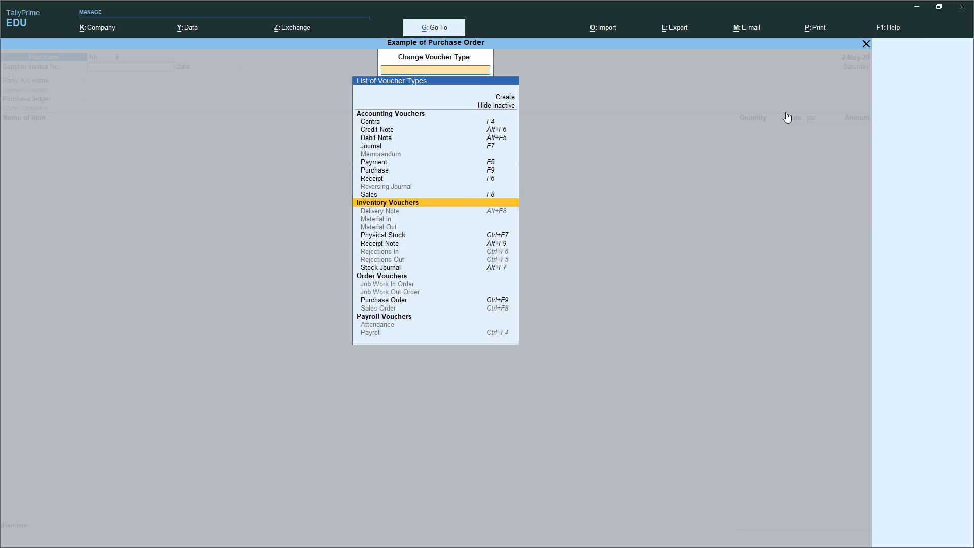
pyautogui.press('Down')
pyautogui.press('Down')
pyautogui.press('Down')
pyautogui.press('Down')
pyautogui.press('Down')
pyautogui.press('Down')
pyautogui.press('Down')
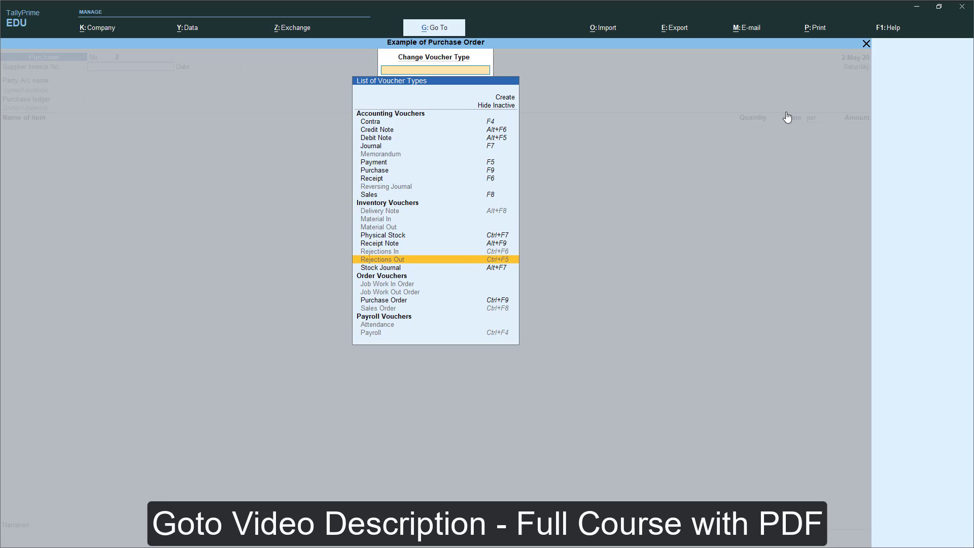
pyautogui.press('Return')
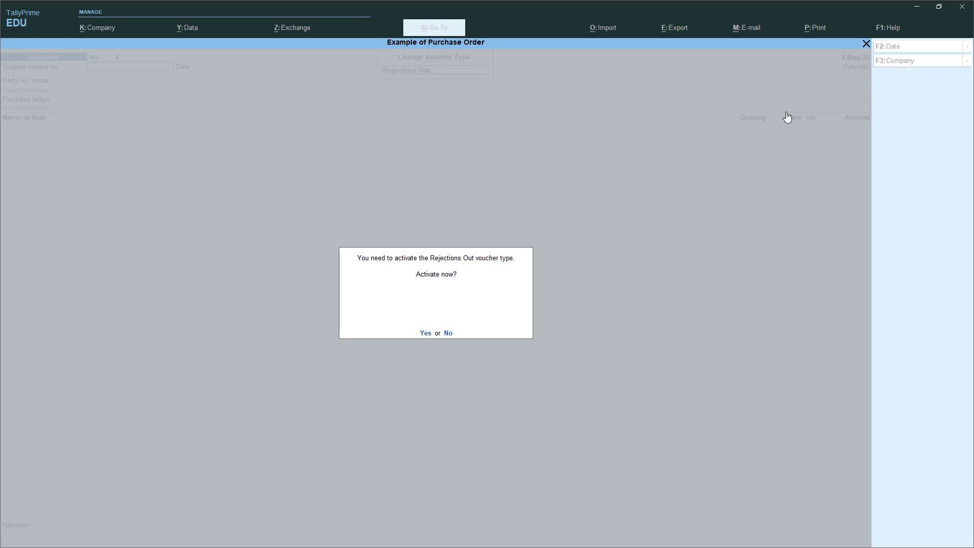
pyautogui.press('y')
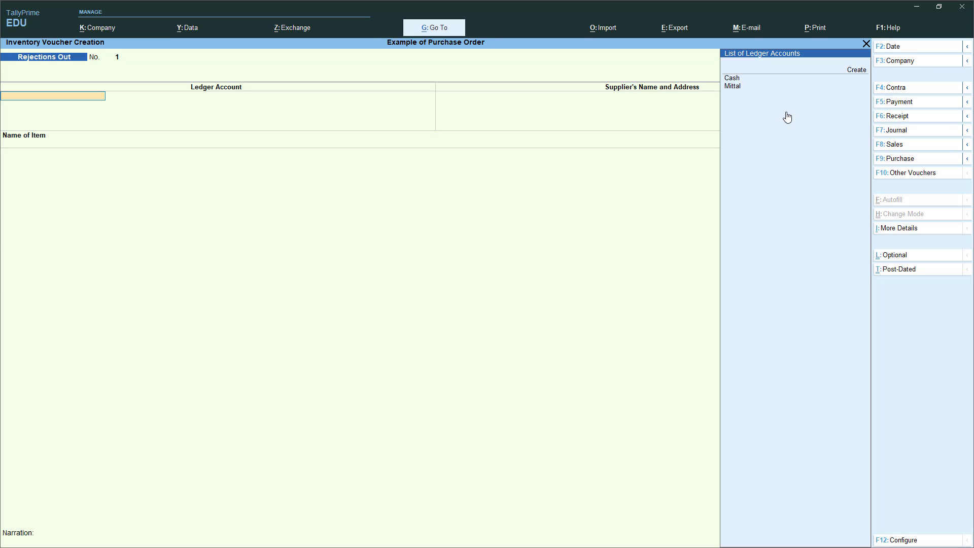
# - Select the supplier as the ledger account, accept the supplier's details, and choose Ladies Bag as the item to reject
pyautogui.press('Return')
pyautogui.press('Return')
pyautogui.press('Return')
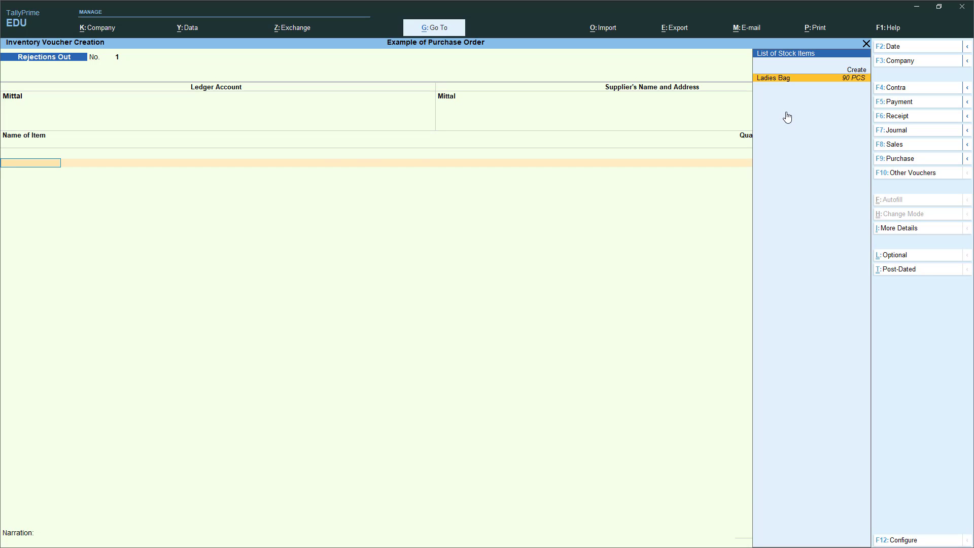
pyautogui.press('Return')
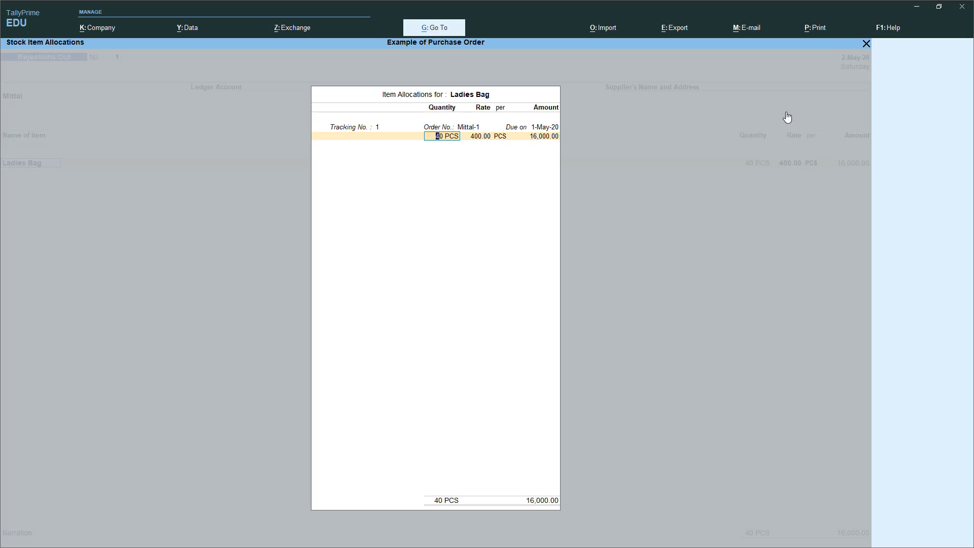
# - Set the rejected Ladies Bag quantity to 10 PCS against tracking number 1, save the Rejections Out voucher, and leave voucher entry
pyautogui.write('10')
pyautogui.press('Return')
pyautogui.press('Return')
pyautogui.press('Return')
pyautogui.press('Return')
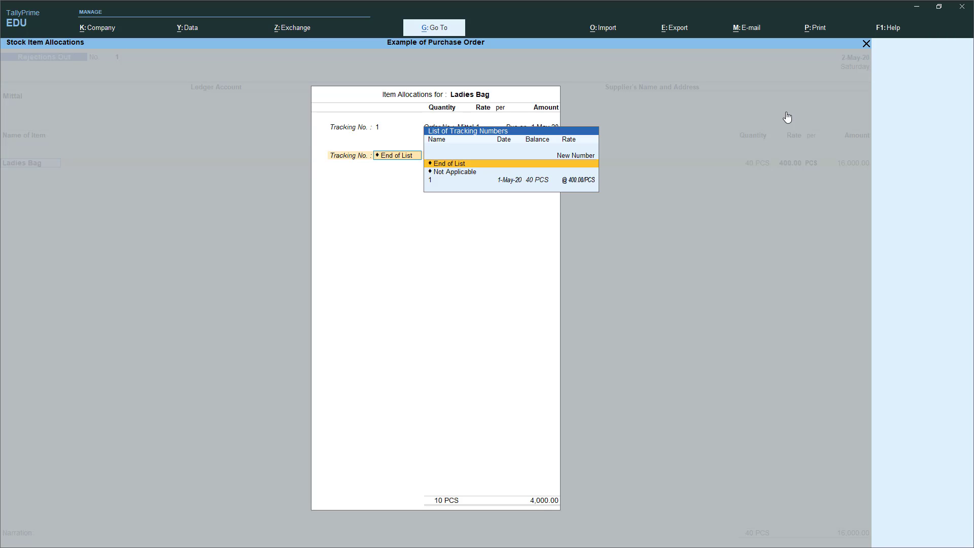
pyautogui.press('Return')
pyautogui.press('Return')
pyautogui.press('Return')
pyautogui.press('Return')
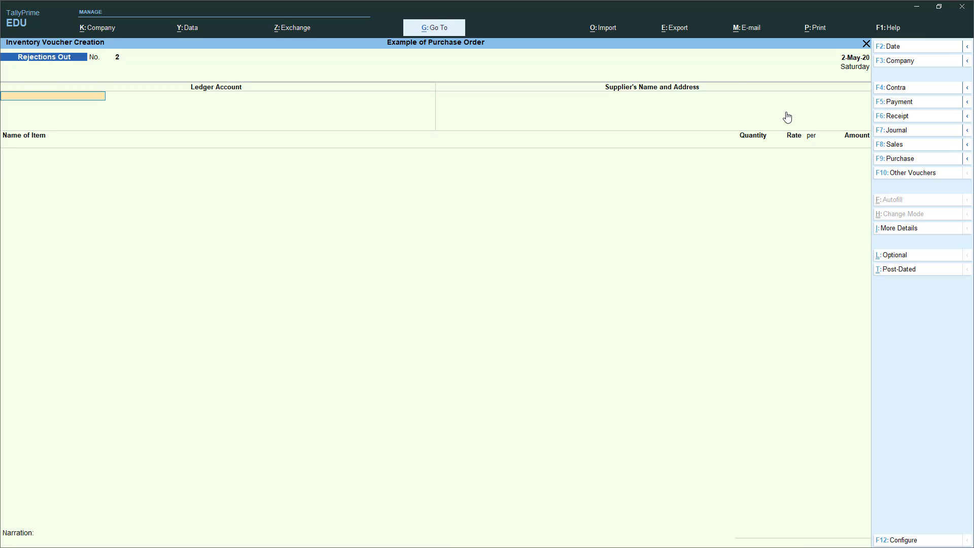
pyautogui.press('Escape')
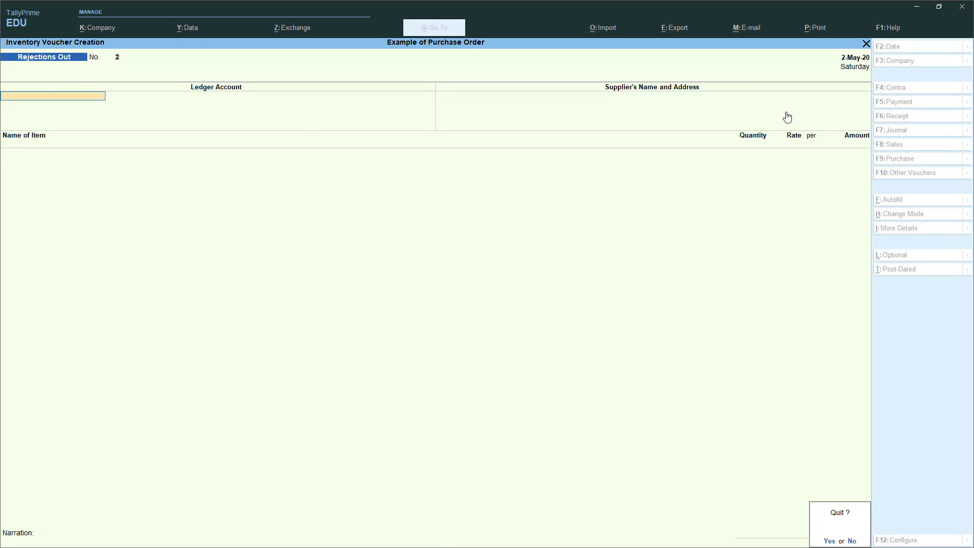
pyautogui.press('Return')
# - Check the Purchase Bills Pending report for the Ladies Bag quantity still unbilled after the rejection, and return to the Gateway of Tally
pyautogui.press('Up')
pyautogui.press('Up')
pyautogui.press('Up')
pyautogui.press('Up')
pyautogui.press('Up')
pyautogui.press('Return')
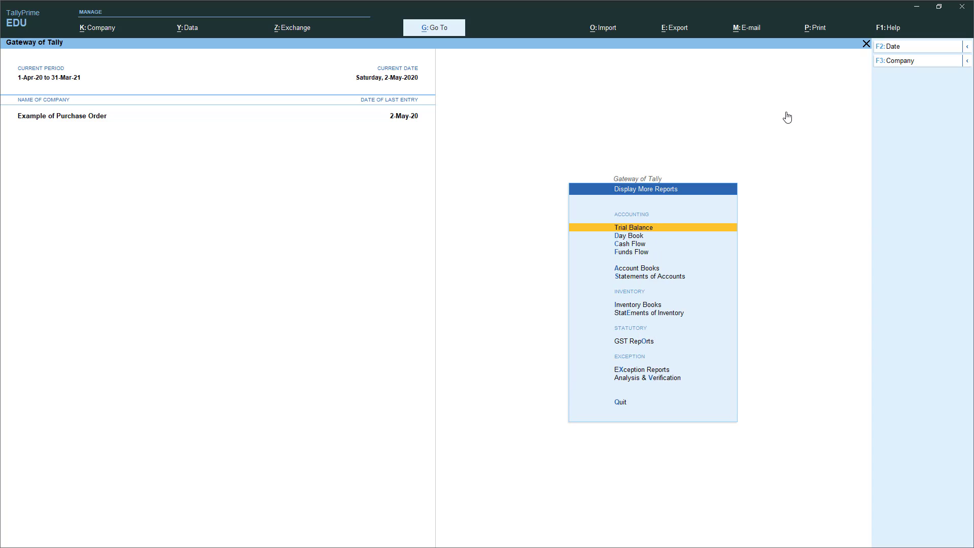
pyautogui.press('Down')
pyautogui.press('Down')
pyautogui.press('Down')
pyautogui.press('Down')
pyautogui.press('Down')
pyautogui.press('Down')
pyautogui.press('Down')
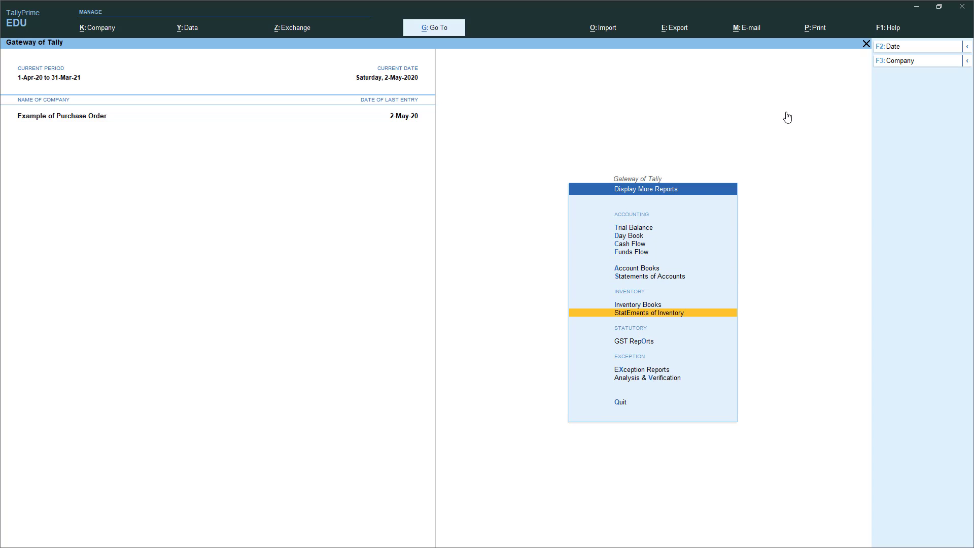
pyautogui.press('Return')
pyautogui.press('Up')
pyautogui.press('Up')
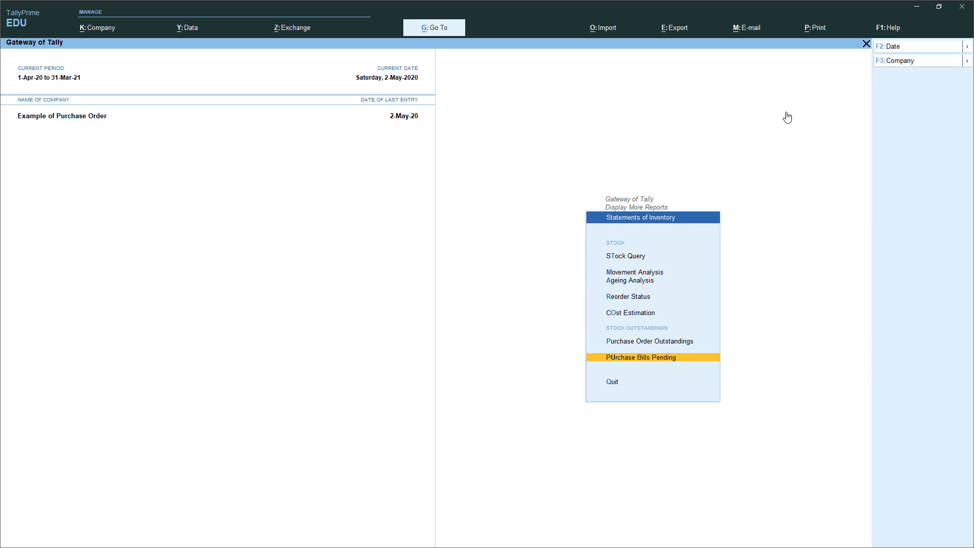
pyautogui.press('Return')
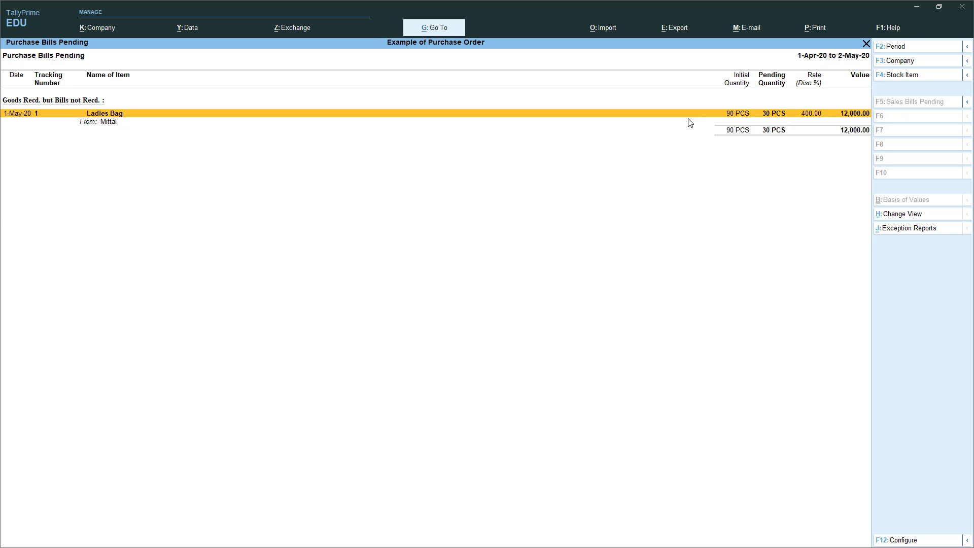
pyautogui.press('Escape')
pyautogui.press('Escape')
pyautogui.press('Escape')
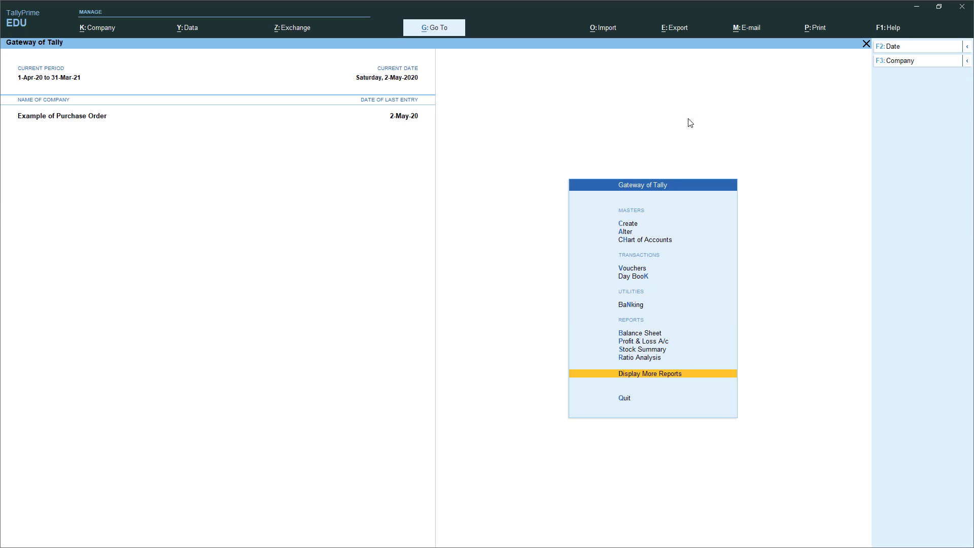
# - Examine the Sundry Creditors group in the Balance Sheet after the rejection, and close the reports
pyautogui.press('Up')
pyautogui.press('Up')
pyautogui.press('Up')
pyautogui.press('Up')
pyautogui.press('Return')
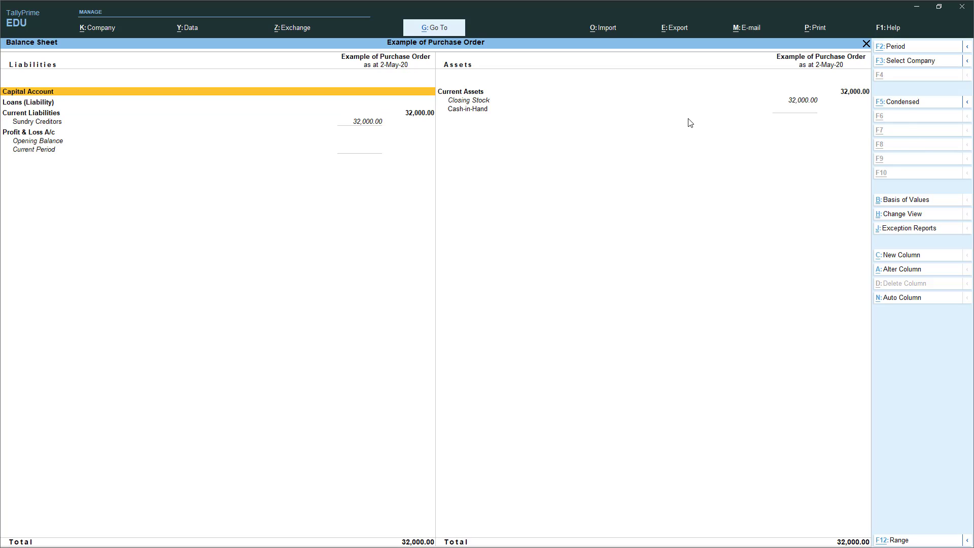
pyautogui.press('Down')
pyautogui.press('Down')
pyautogui.press('Down')
pyautogui.press('Return')
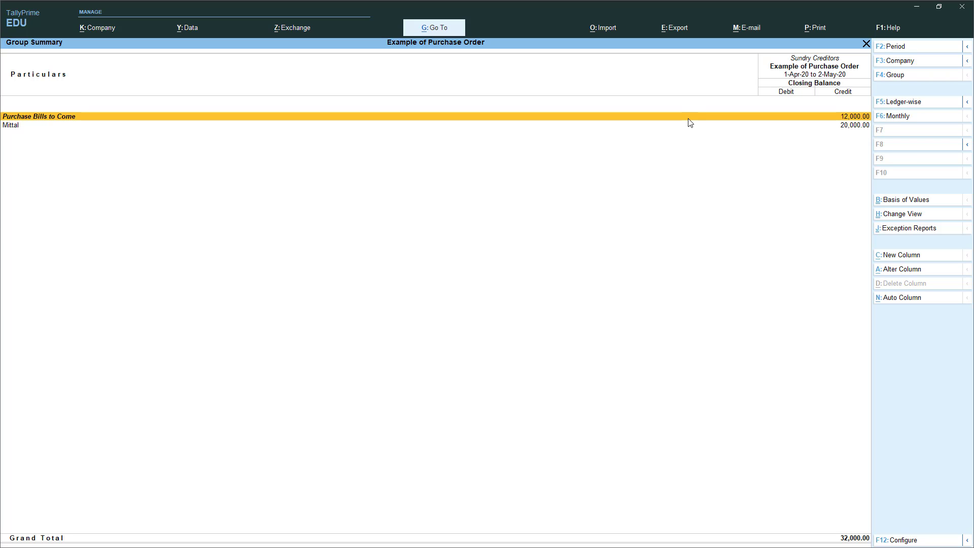
pyautogui.press('Escape')
pyautogui.press('Escape')
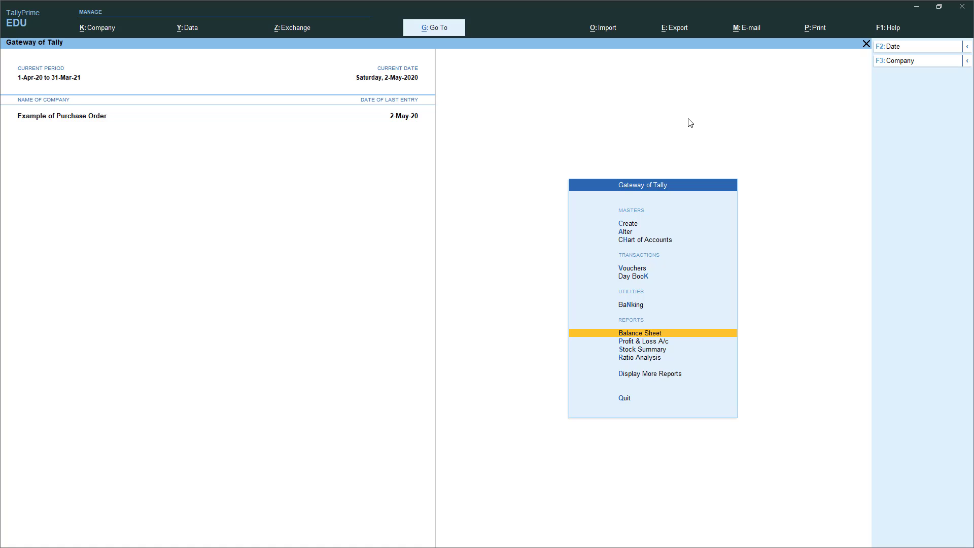
# - Check all orders under Purchase Order Outstandings for the remaining Ladies Bag quantity, and return to the Gateway of Tally
pyautogui.press('Down')
pyautogui.press('Down')
pyautogui.press('Down')
pyautogui.press('Down')
pyautogui.press('Return')
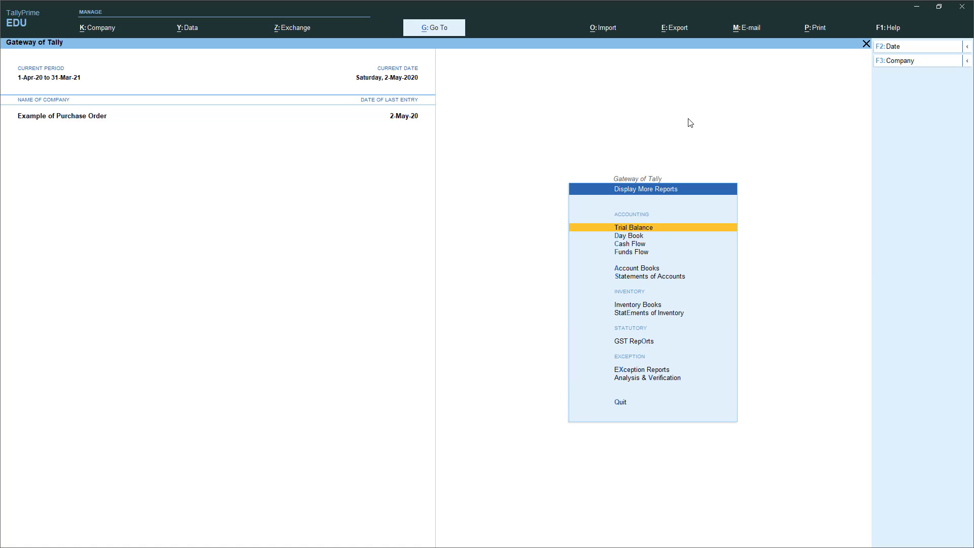
pyautogui.press('Up')
pyautogui.press('Up')
pyautogui.press('Up')
pyautogui.press('Up')
pyautogui.press('Up')
pyautogui.press('Up')
pyautogui.press('Down')
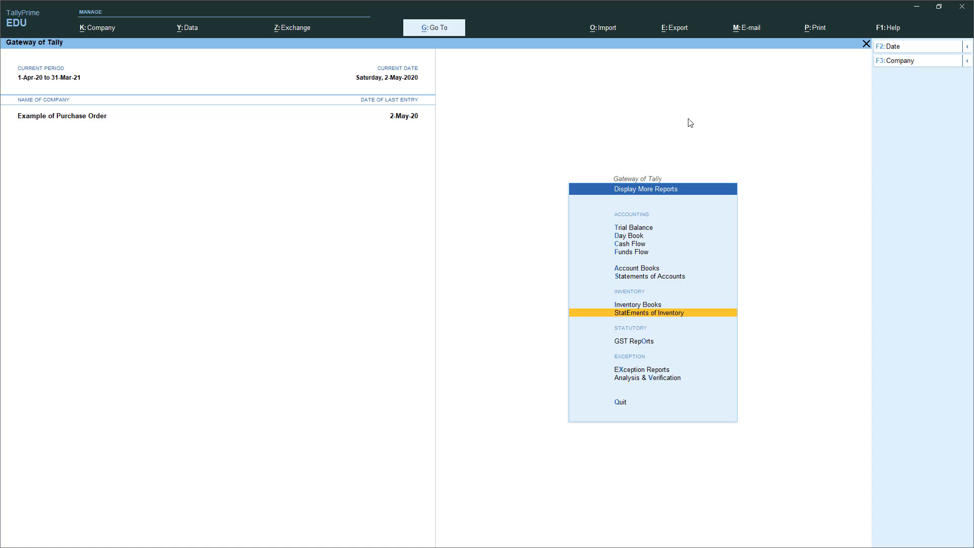
pyautogui.press('Return')
pyautogui.press('Up')
pyautogui.press('Up')
pyautogui.press('Up')
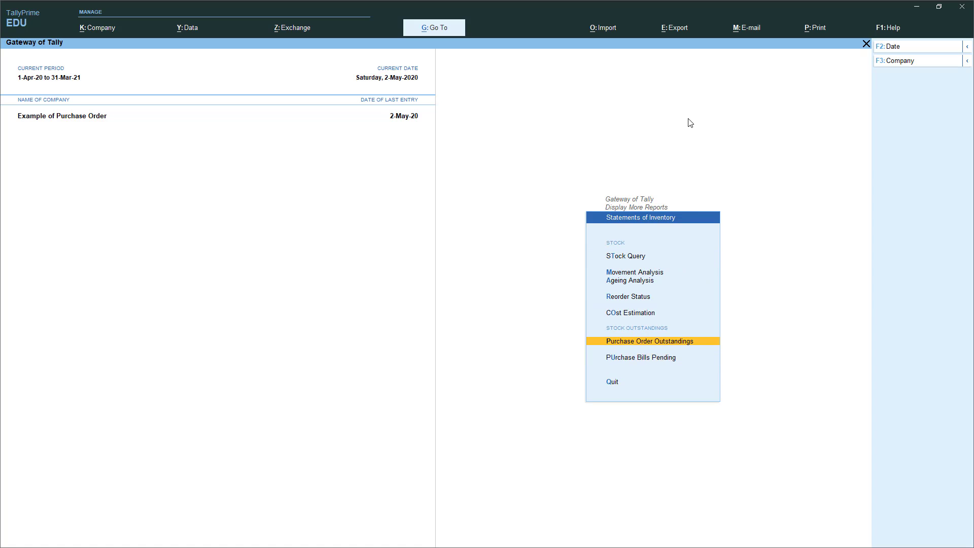
pyautogui.press('Return')
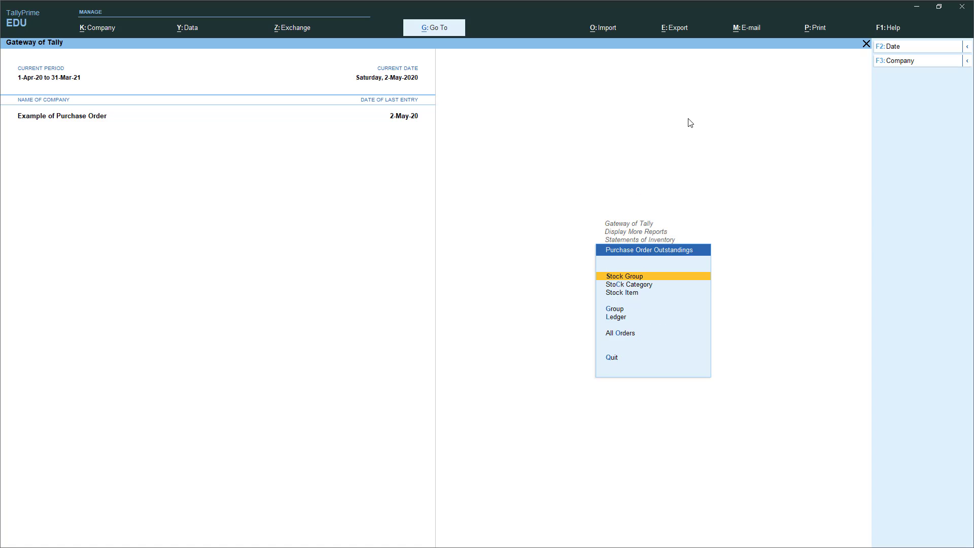
pyautogui.press('Down')
pyautogui.press('Down')
pyautogui.press('Down')
pyautogui.press('Down')
pyautogui.press('Down')
pyautogui.press('Return')
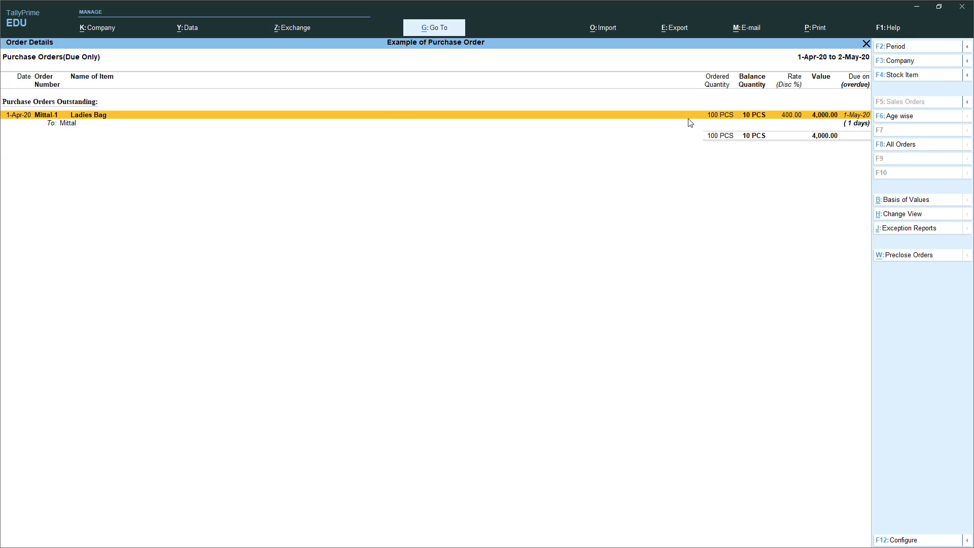
pyautogui.press('Escape')
pyautogui.press('Escape')
pyautogui.press('Escape')
pyautogui.press('Down')
pyautogui.press('Down')
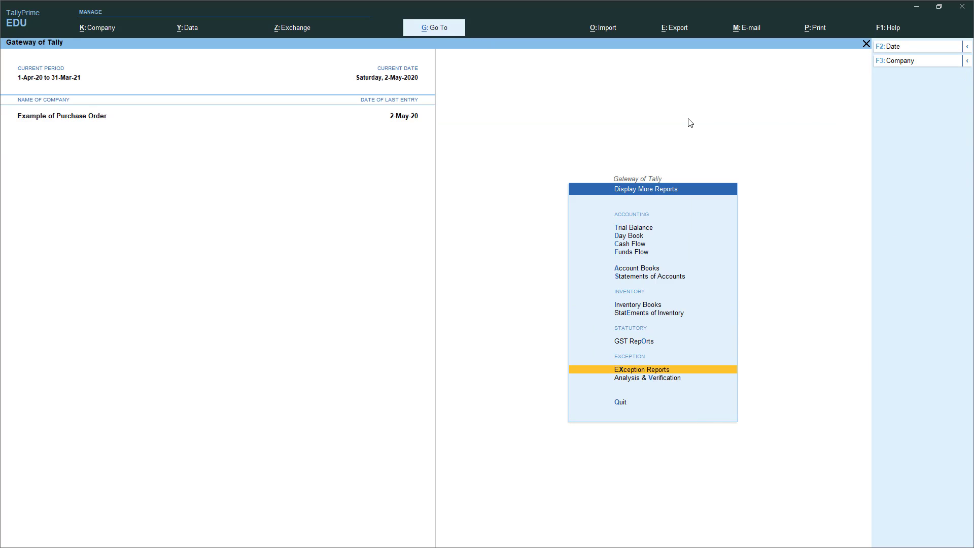
pyautogui.press('Down')
pyautogui.press('Down')
pyautogui.press('Down')
pyautogui.press('Down')
pyautogui.press('Down')
pyautogui.press('Escape')
# - Start a new voucher entry and switch it to the Receipt Note type
pyautogui.press('Down')
pyautogui.press('Down')
pyautogui.press('Down')
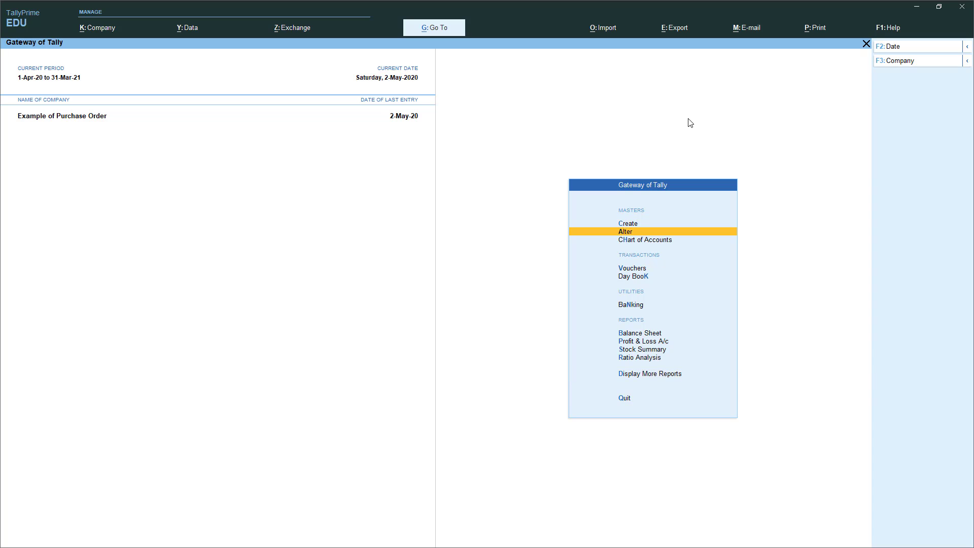
pyautogui.press('Down')
pyautogui.press('Down')
pyautogui.press('Down')
pyautogui.press('Up')
pyautogui.press('Return')
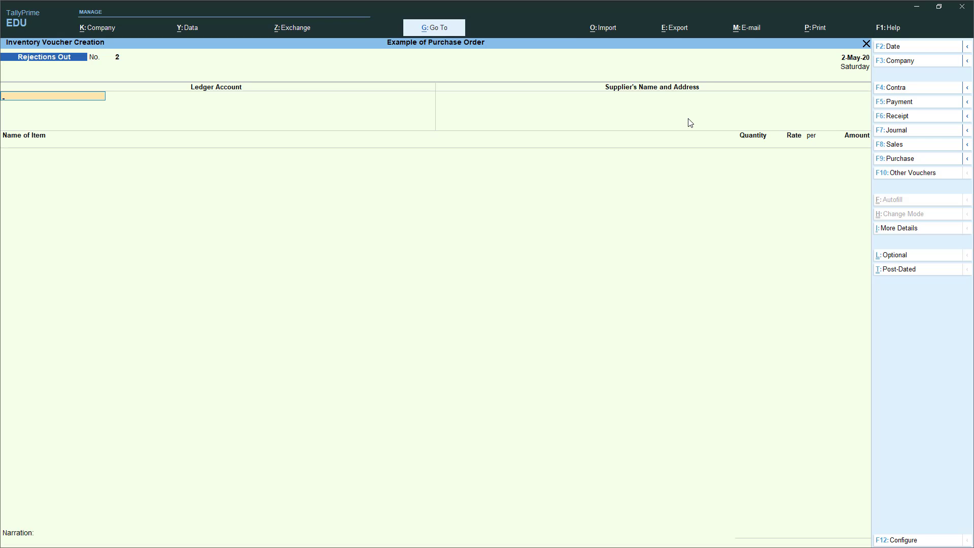
pyautogui.hotkey('alt', 'F9')
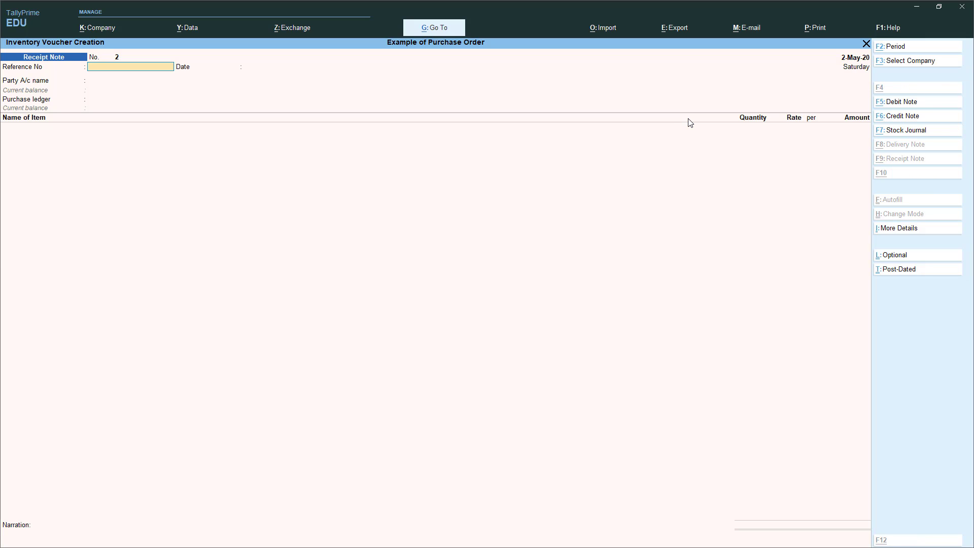
# - Leave the Receipt Note's reference number blank, select the supplier as the party, and link the supplier's outstanding purchase order
pyautogui.press('Return')
pyautogui.press('Return')
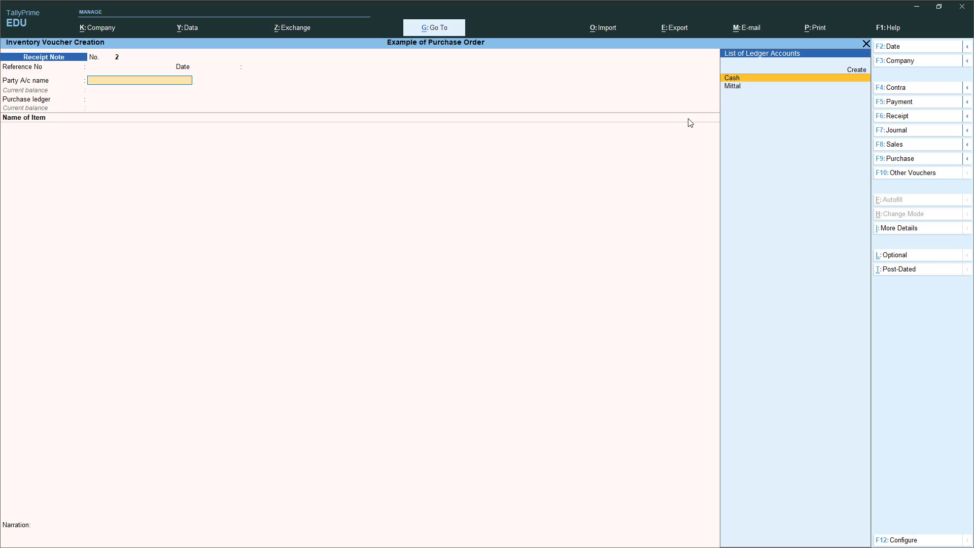
pyautogui.press('Down')
pyautogui.press('Return')
pyautogui.press('Down')
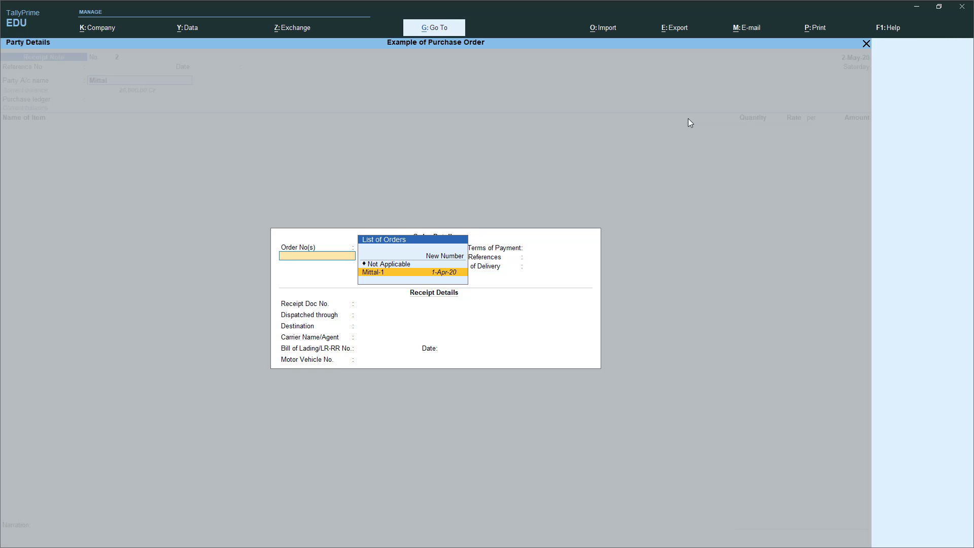
pyautogui.press('Return')
# - Finish the order list and leave the remaining order and receipt details of the Receipt Note blank
pyautogui.press('Return')
pyautogui.press('Return')
pyautogui.press('Return')
pyautogui.press('Return')
pyautogui.press('Return')
pyautogui.press('Return')
pyautogui.press('Return')
pyautogui.press('Return')
pyautogui.press('Return')
pyautogui.press('Return')
pyautogui.press('Return')
pyautogui.press('Return')
pyautogui.press('Return')
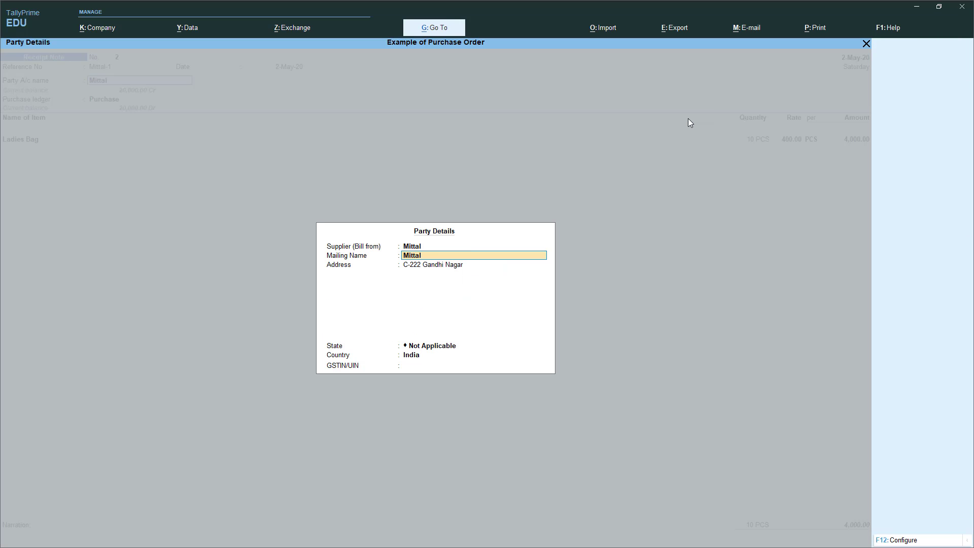
# - Keep the supplier's party details and allocate Ladies Bag to tracking number 2 against the supplier's existing purchase order
pyautogui.press('Return')
pyautogui.press('Return')
pyautogui.press('Return')
pyautogui.press('Return')
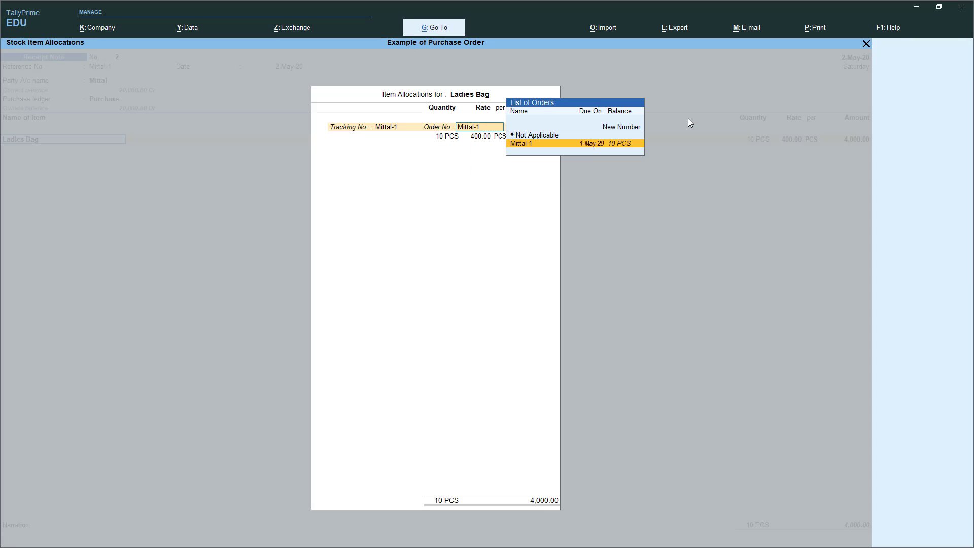
pyautogui.press('BackSpace')
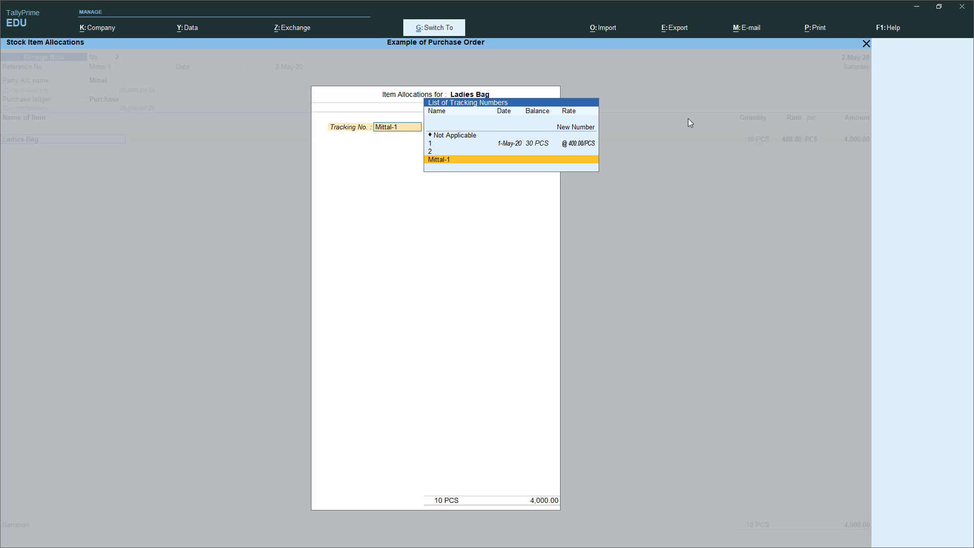
pyautogui.press('Up')
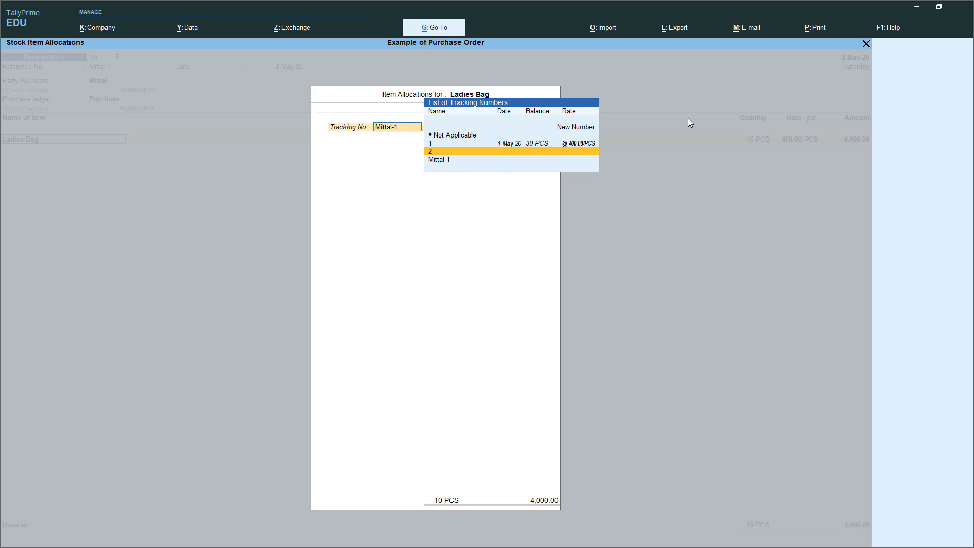
pyautogui.press('Return')
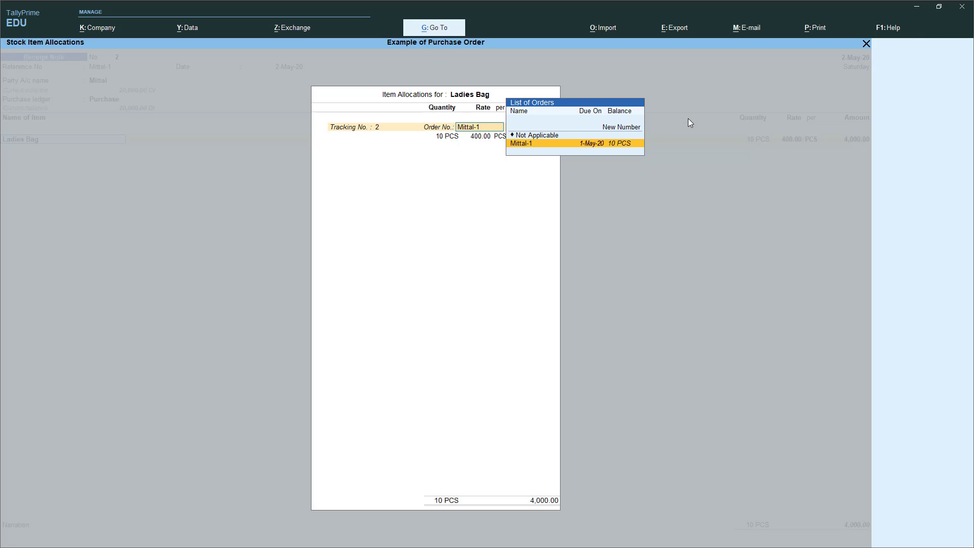
pyautogui.press('Return')
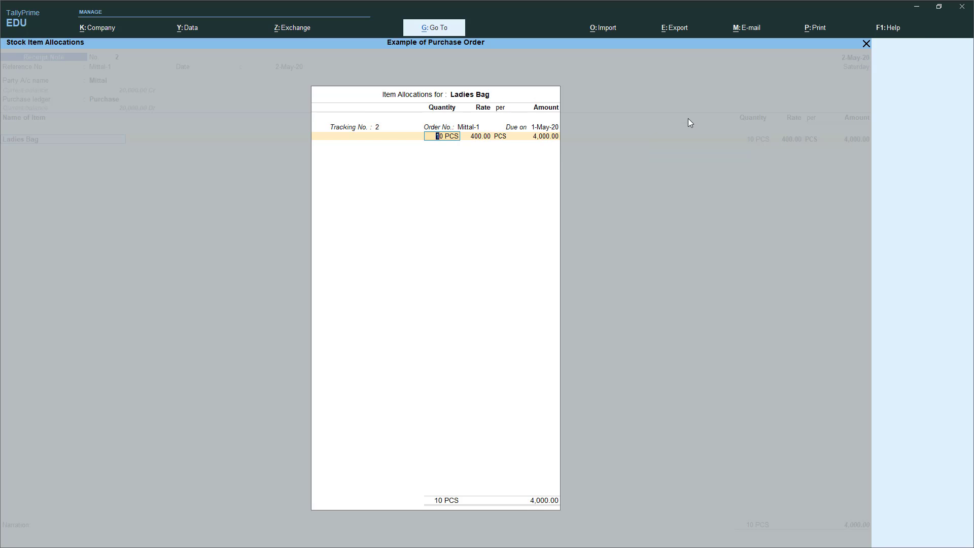
# - Keep the Ladies Bag allocation at 10 PCS and rate 400.00, save the Receipt Note without narration, and return to the Gateway of Tally
pyautogui.press('Return')
pyautogui.press('Return')
pyautogui.press('Return')
pyautogui.press('Return')
pyautogui.press('Return')
pyautogui.press('Return')
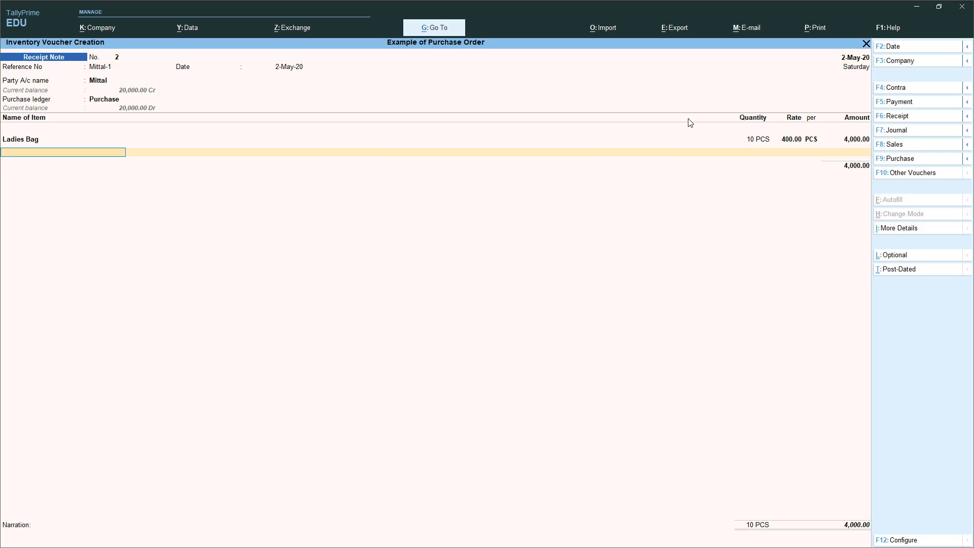
pyautogui.press('Return')
pyautogui.press('Return')
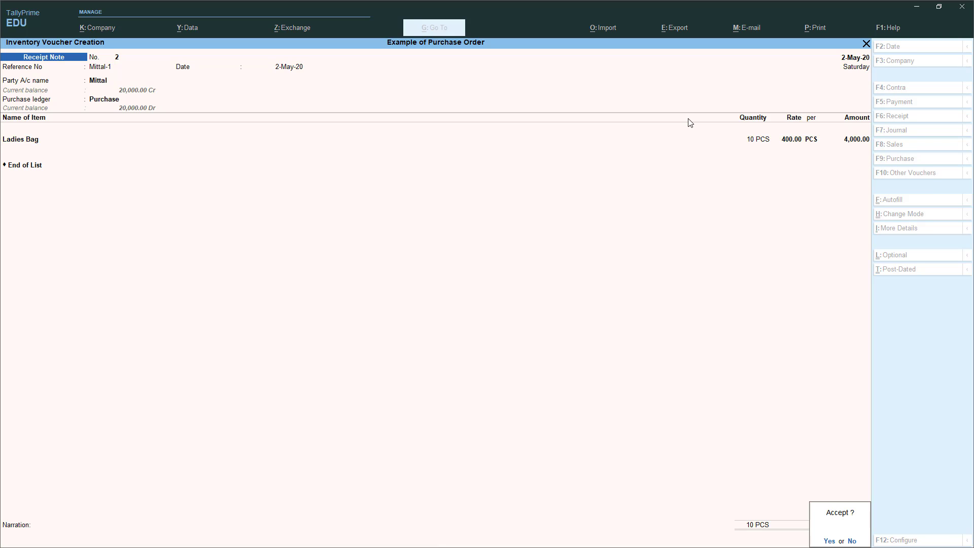
pyautogui.press('Return')
pyautogui.press('Escape')
pyautogui.press('Return')
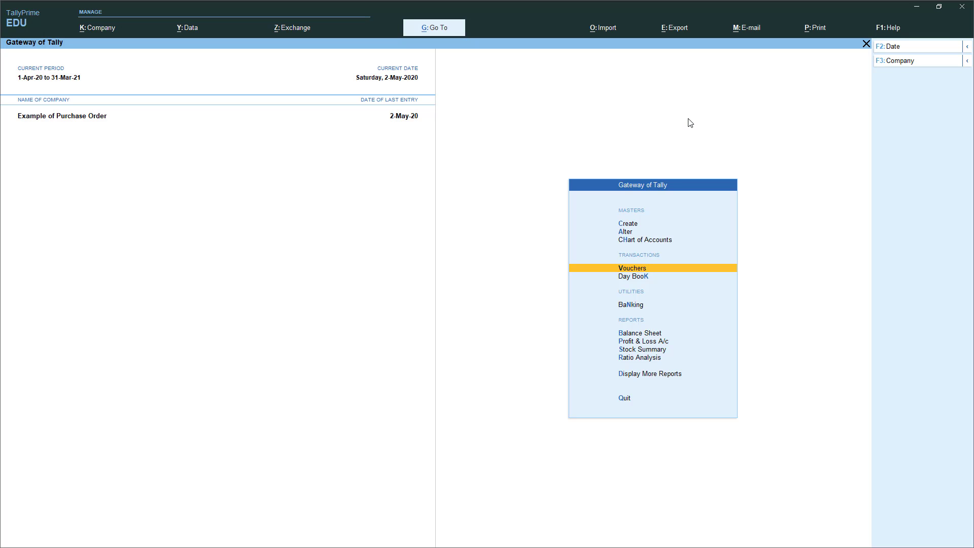
# - Check all orders under Purchase Order Outstandings in the Statements of Inventory for any remaining Ladies Bag quantity, and close the report
pyautogui.press('d')
pyautogui.press('Up')
pyautogui.press('Up')
pyautogui.press('Up')
pyautogui.press('Up')
pyautogui.press('Up')
pyautogui.press('Up')
pyautogui.press('Down')
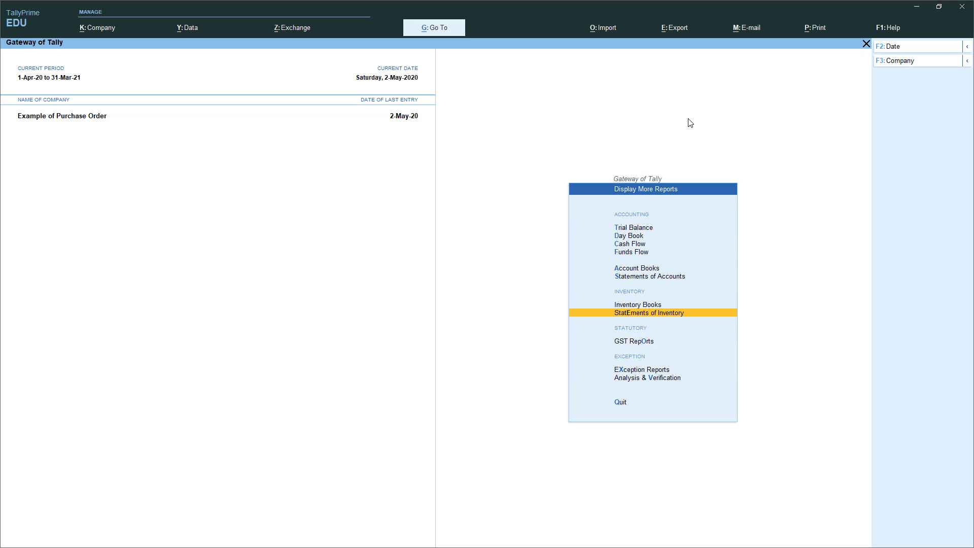
pyautogui.press('Return')
pyautogui.press('Up')
pyautogui.press('Up')
pyautogui.press('Up')
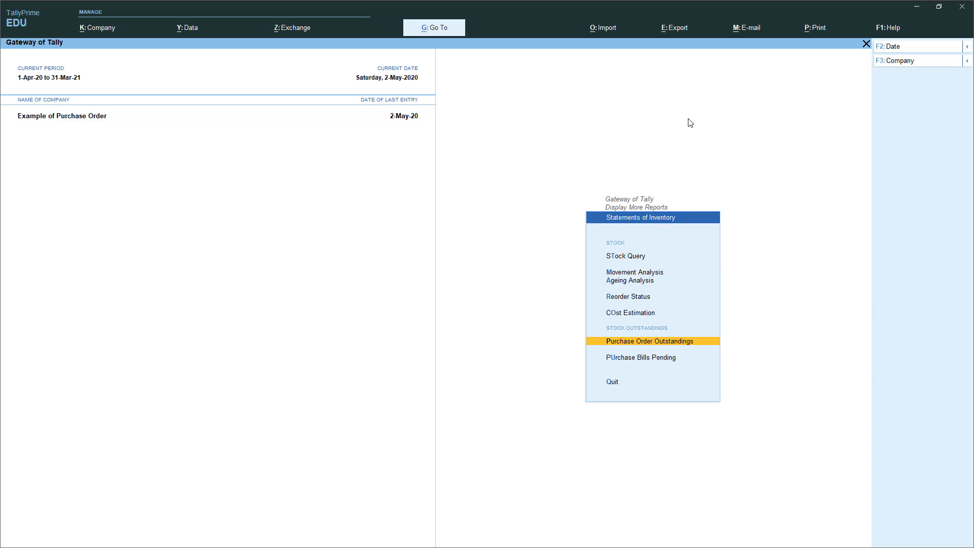
pyautogui.press('Return')
pyautogui.press('Up')
pyautogui.press('Up')
pyautogui.press('Return')
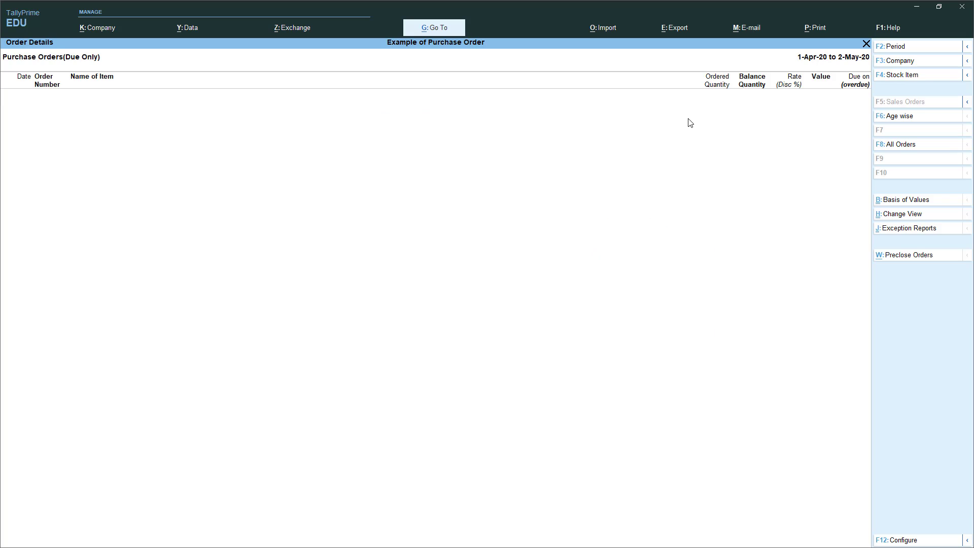
pyautogui.press('Escape')
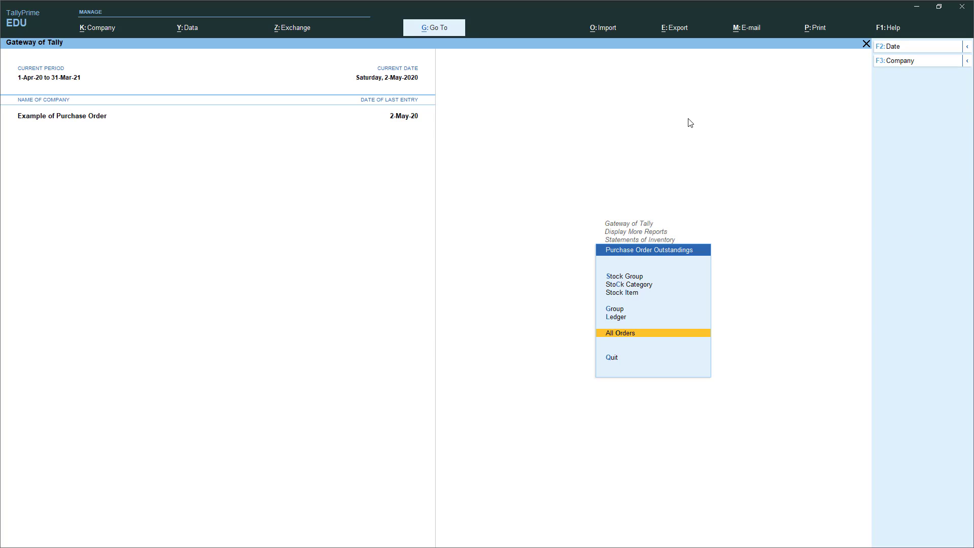
# - Open the Purchase Bills Pending report and examine the Ladies Bag entry with tracking number 2
pyautogui.press('Escape')
pyautogui.press('Down')
pyautogui.press('Return')
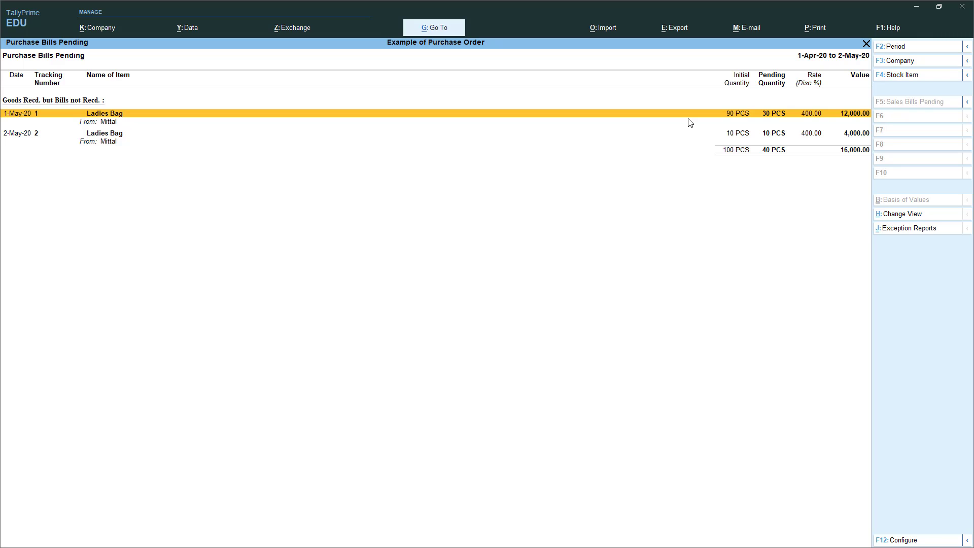
pyautogui.press('Down')
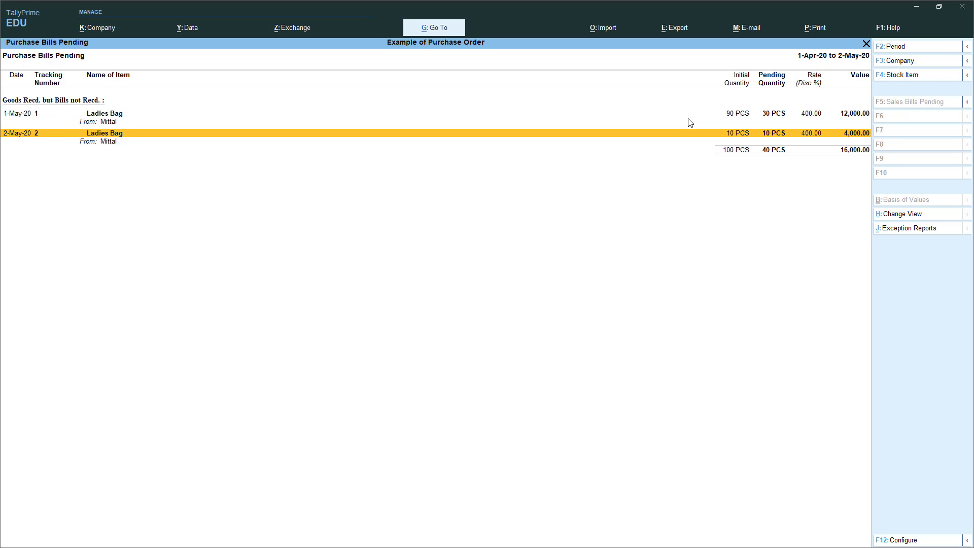